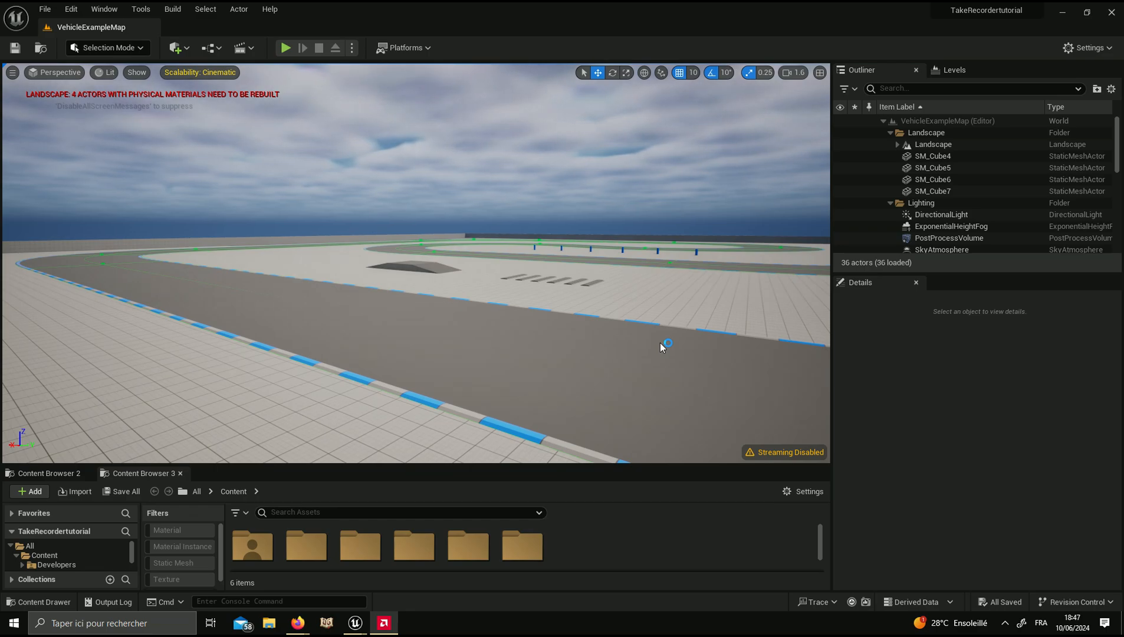
Enlarge the content browser and look through the project's Vehicles folder and its OffroadCar subfolder.
right_click_drag(662, 349, 692, 367)
key("w")
key("s")
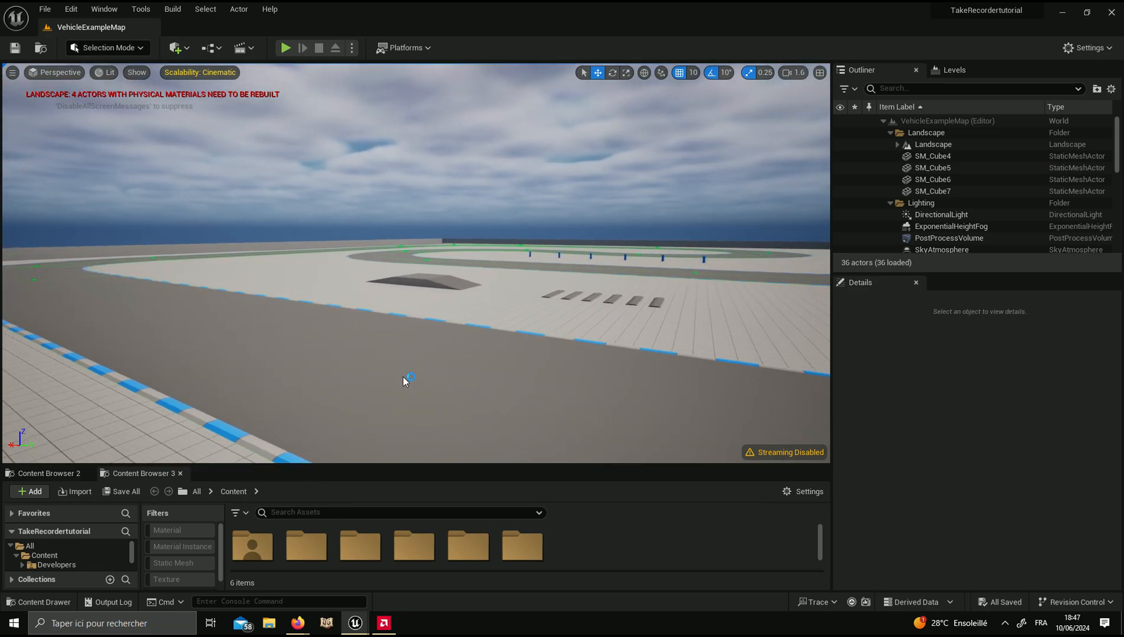
left_click_drag(270, 467, 275, 380)
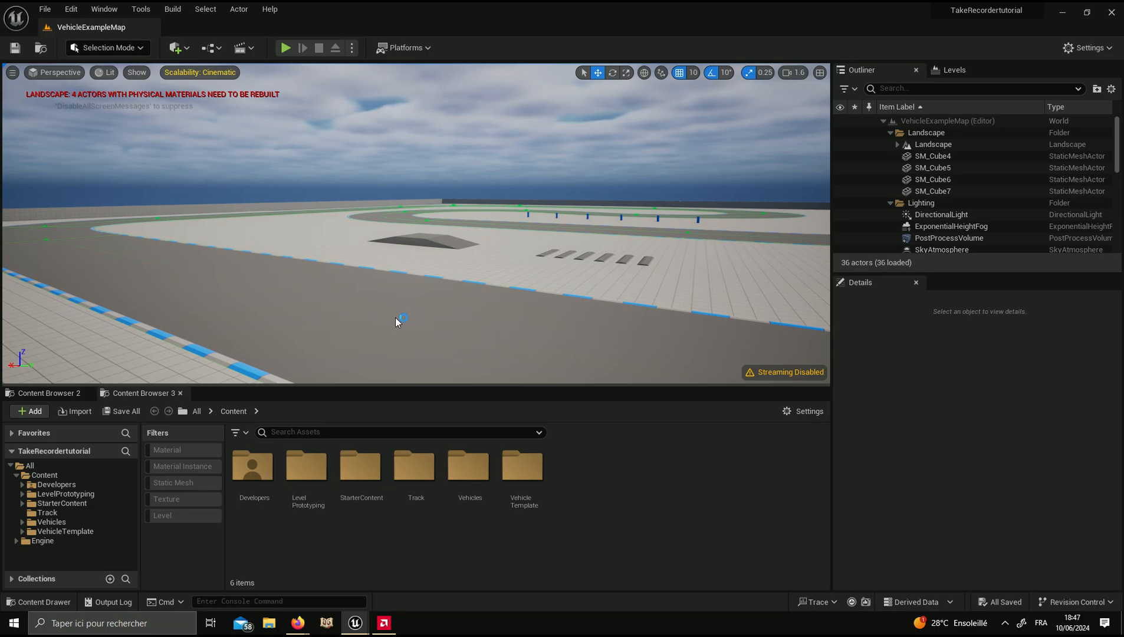
left_click(58, 477)
left_click(53, 522)
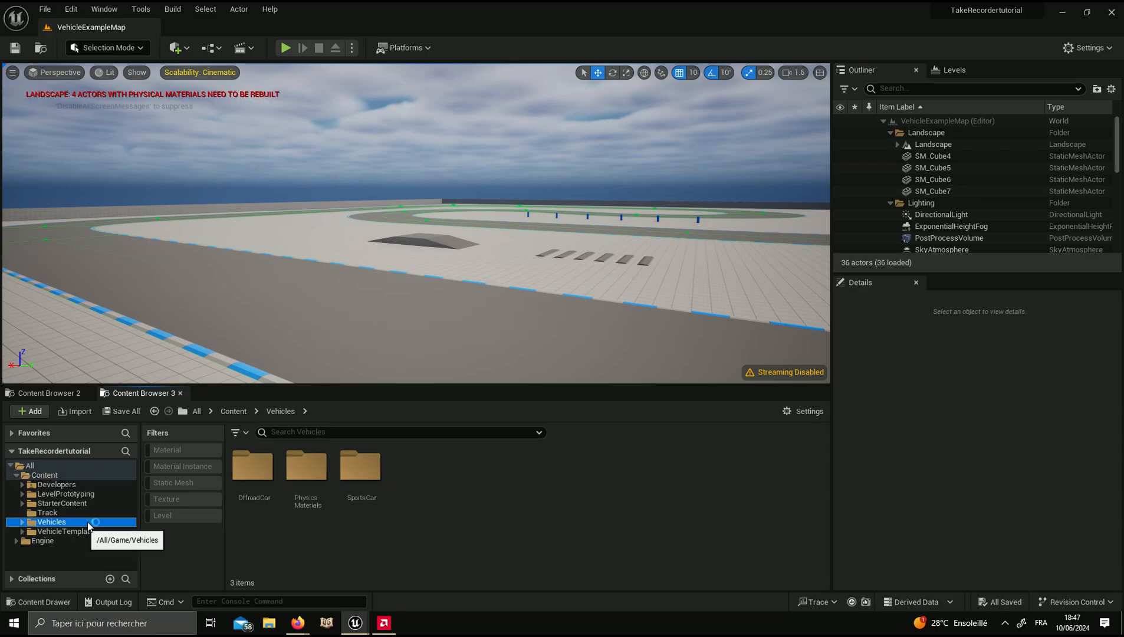
left_click(235, 432)
left_click(231, 518)
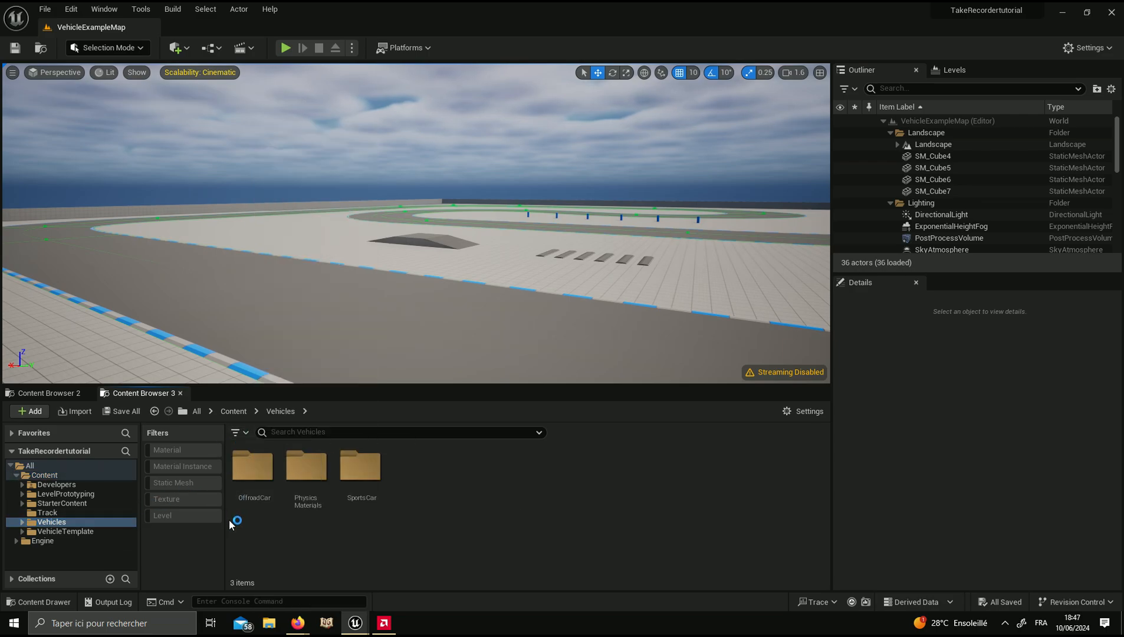
left_click(251, 487)
double_click(251, 487)
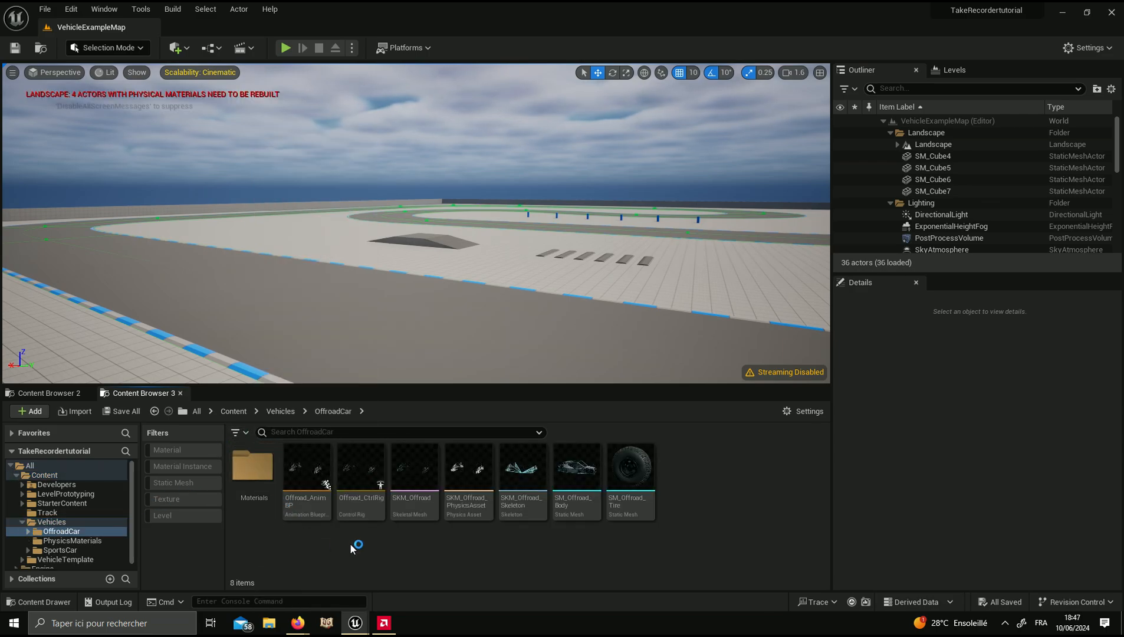
Look through the StarterContent, Track and Vehicles folders, and open the Blueprints folder inside VehicleTemplate.
left_click(280, 412)
left_click(66, 503)
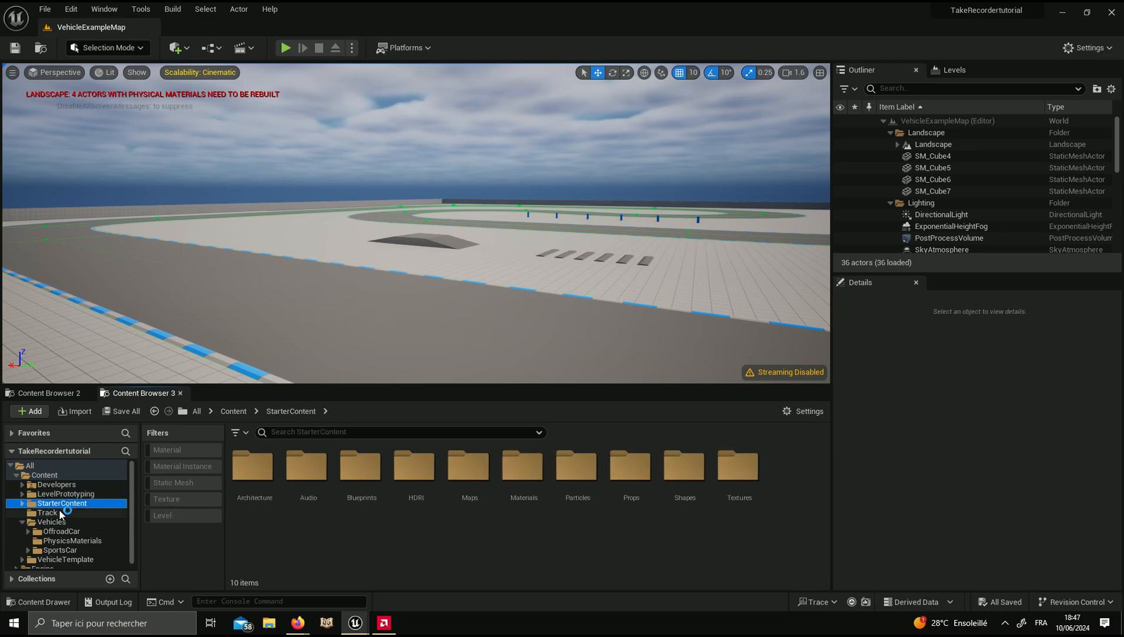
left_click(64, 513)
left_click(64, 522)
left_click(81, 555)
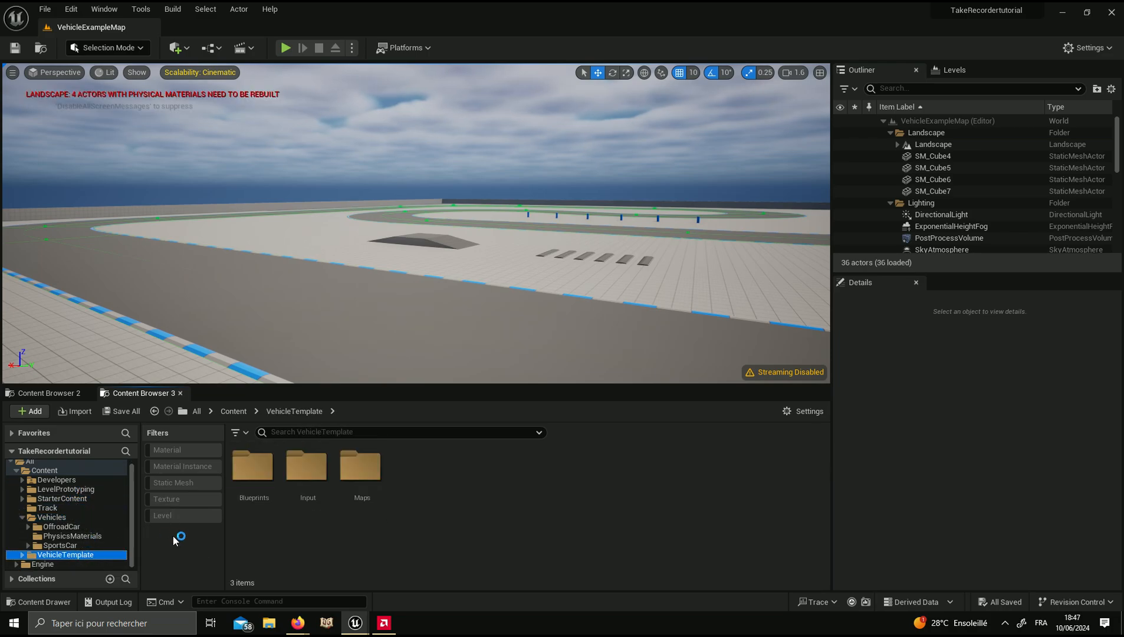
double_click(266, 487)
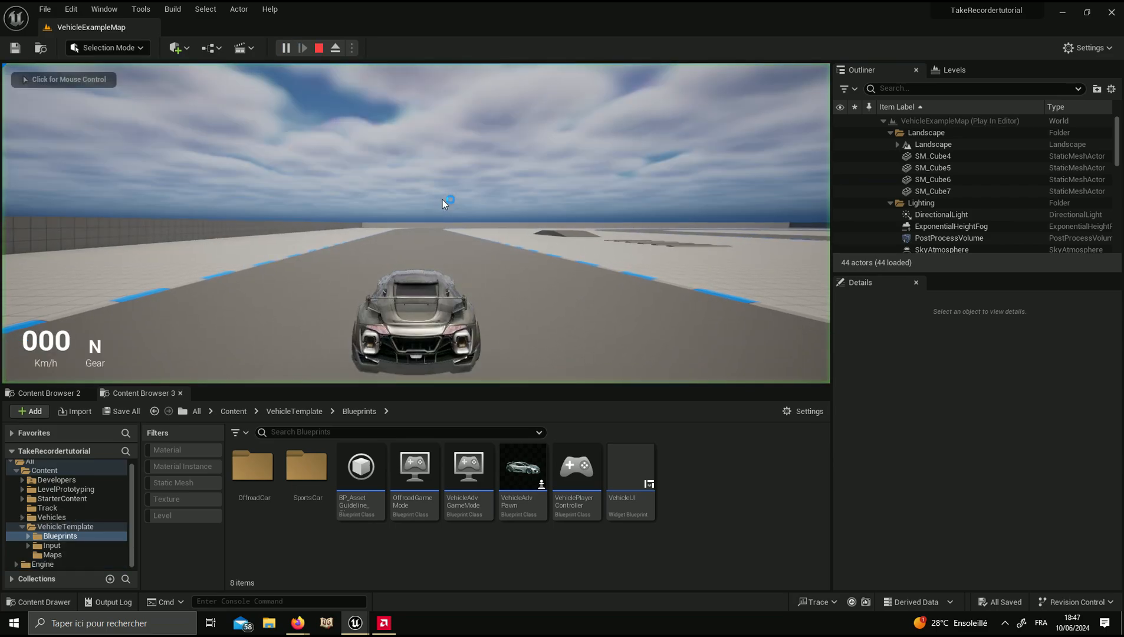
Test-drive the sports car briefly forwards and in reverse in the play session, and end the session.
key("w")
key("s")
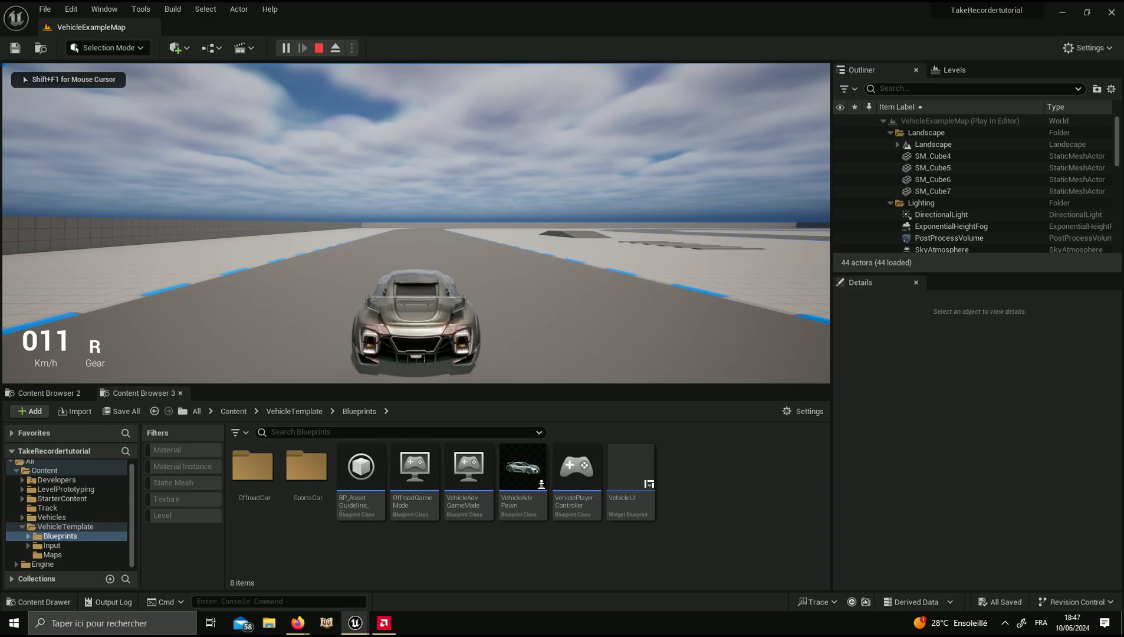
key("w")
key("Escape")
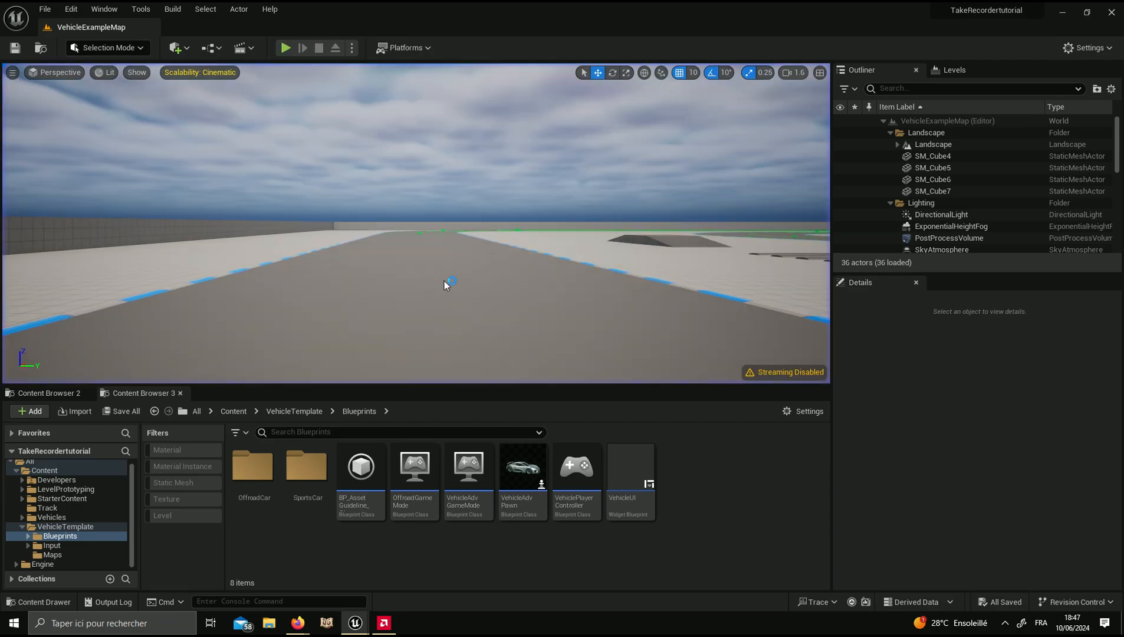
Look over the race track, its obstacles and the player start from several viewpoints.
right_click_drag(448, 284, 602, 319)
key("s")
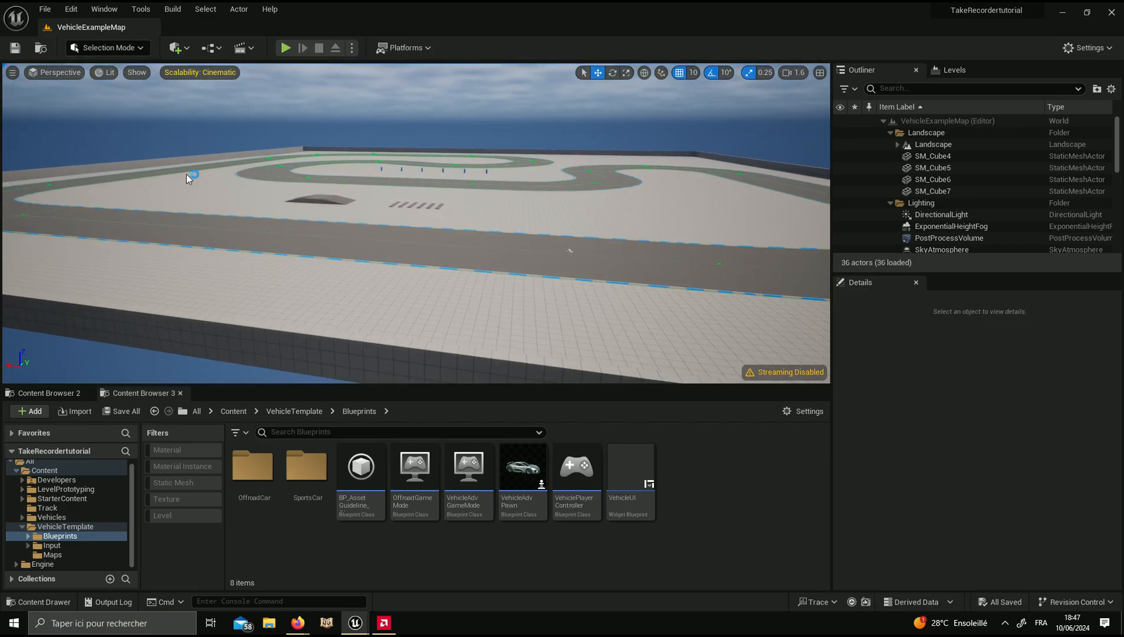
right_click_drag(460, 163, 382, 224)
key("w")
scroll(470, 186, "up", 4)
scroll(424, 182, "down", 4)
key("a")
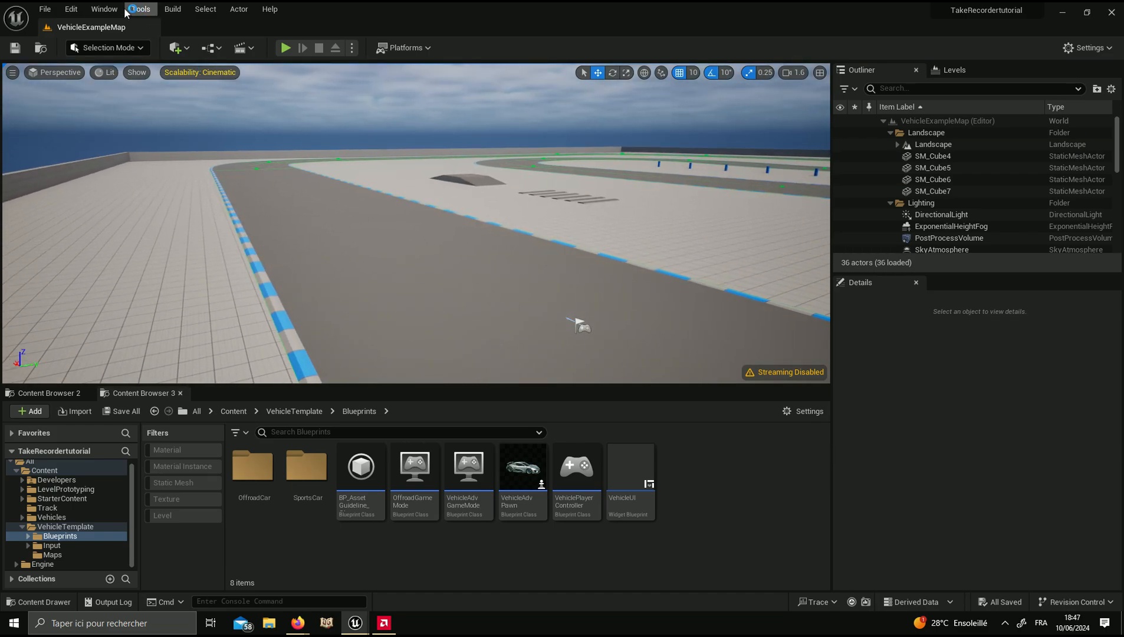
key("a")
right_click_drag(334, 188, 332, 202)
key("d")
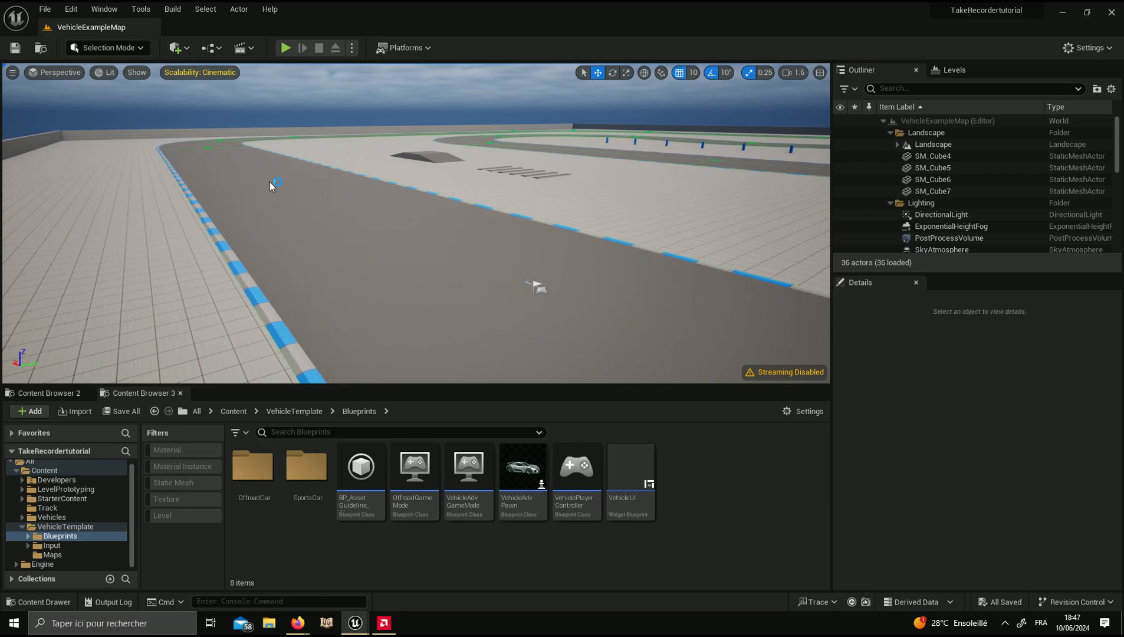
Open the Take Recorder from the level editor's cinematics tools.
left_click(115, 12)
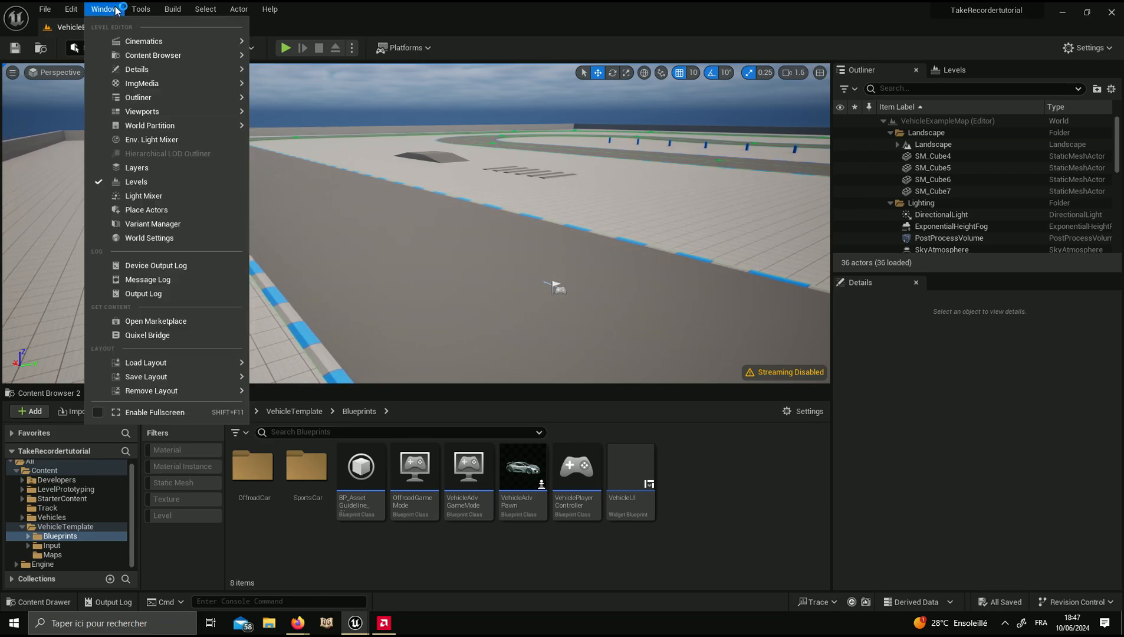
left_click(351, 19)
left_click(116, 12)
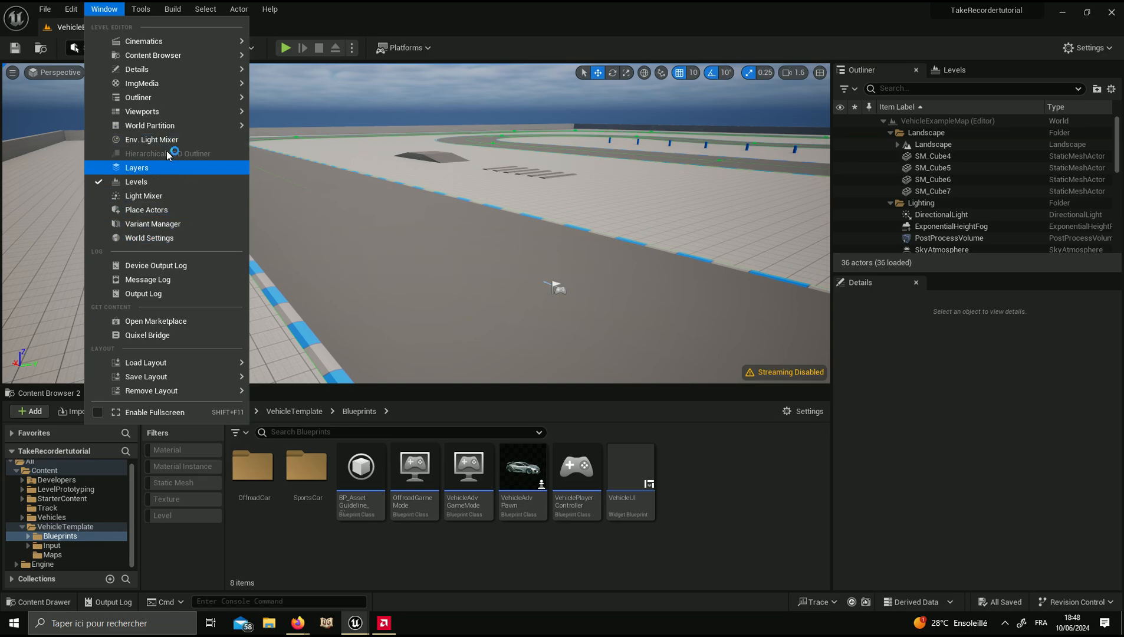
mouse_move(159, 71)
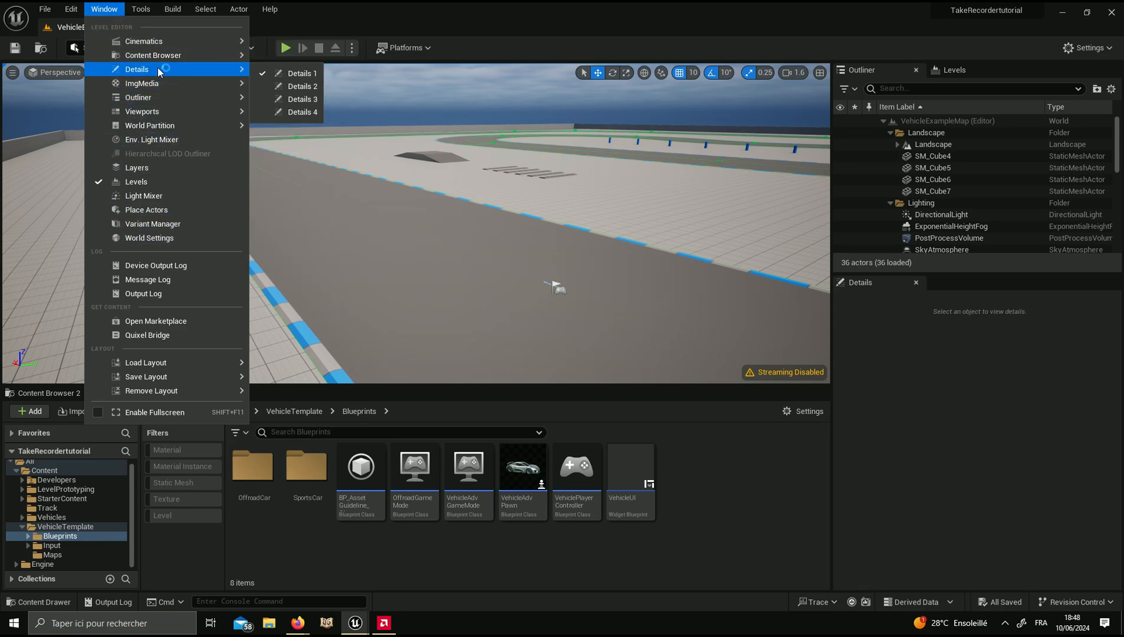
mouse_move(183, 46)
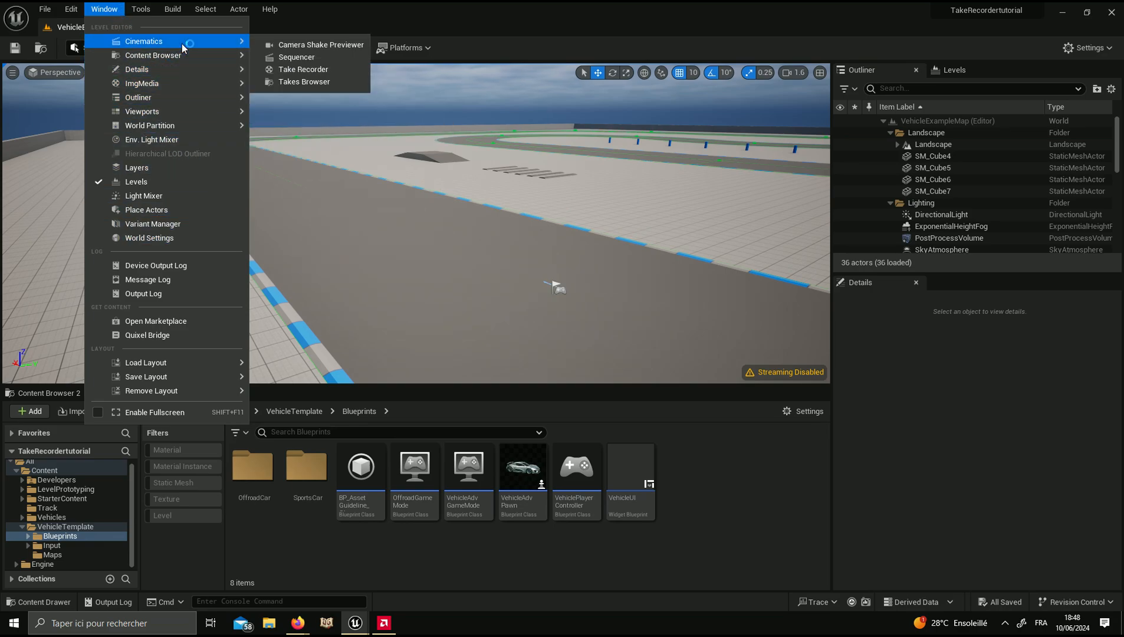
left_click(303, 69)
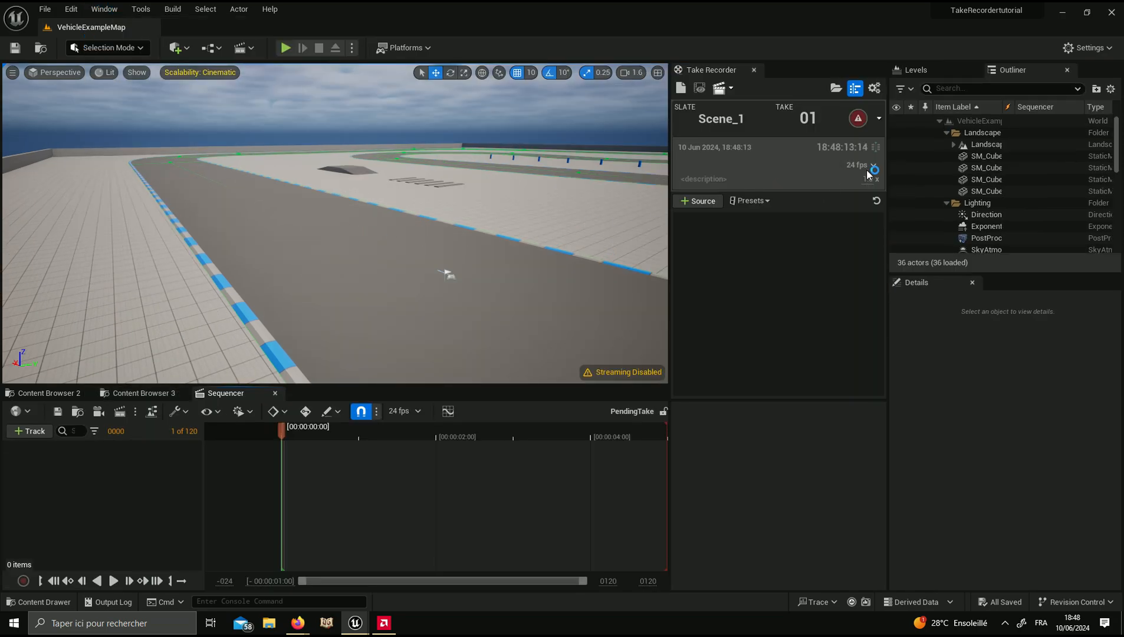
Dock the Take Recorder with Levels and Outliner, give it more height, and add Player as a recording source.
left_click_drag(714, 70, 878, 75)
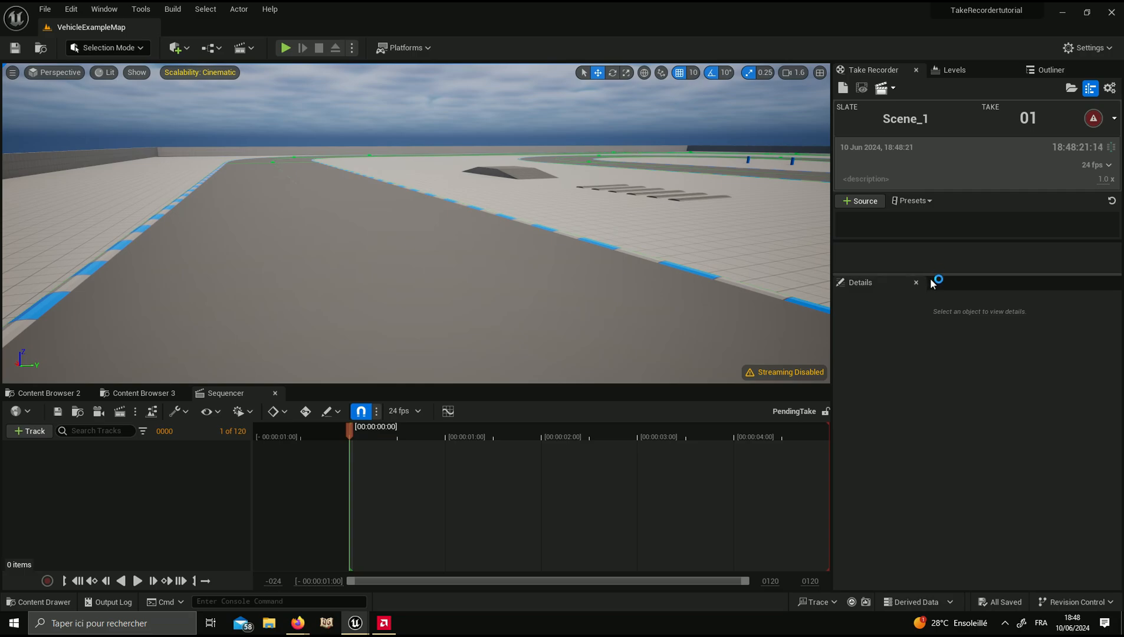
left_click_drag(931, 276, 926, 393)
left_click(867, 202)
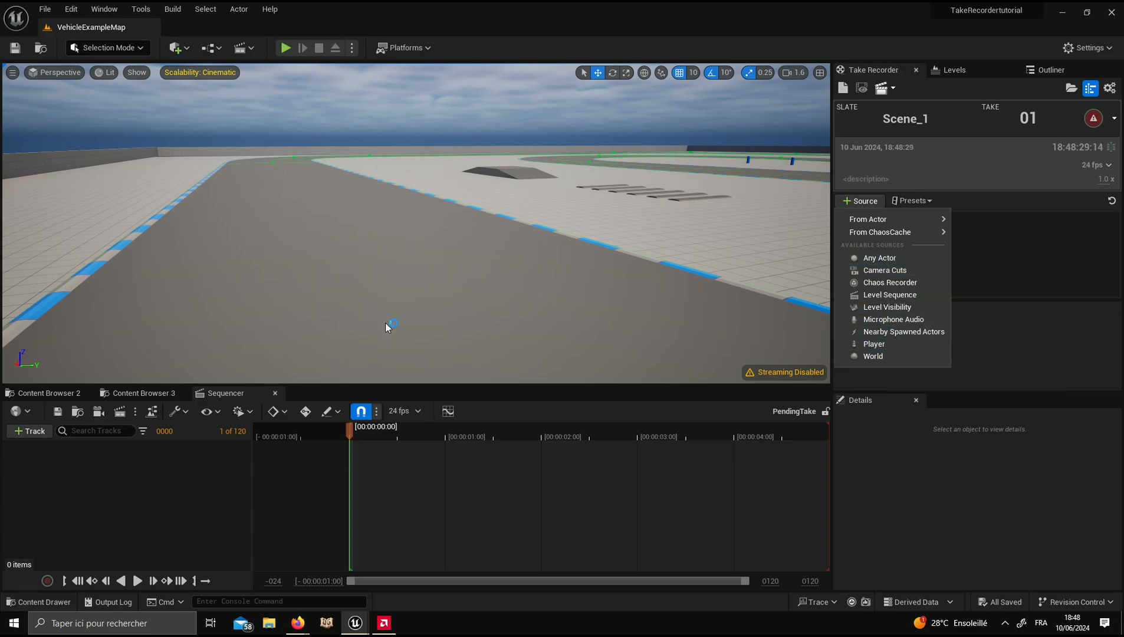
left_click(874, 344)
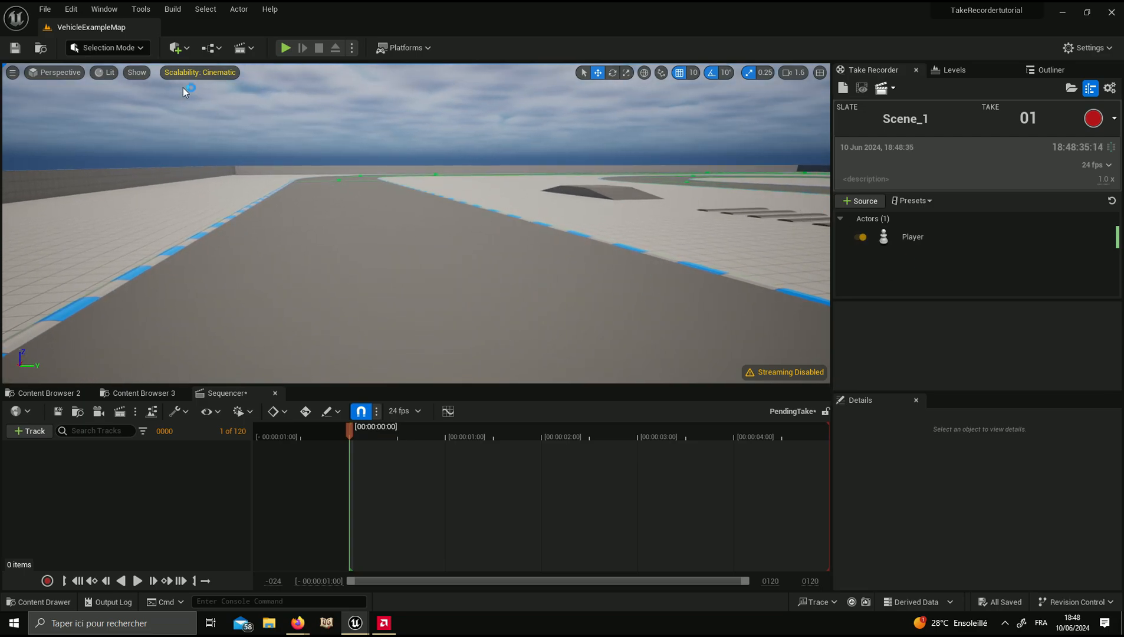
Play the level and record take 01 of Scene_1 while driving the sports car around the track.
left_click(286, 48)
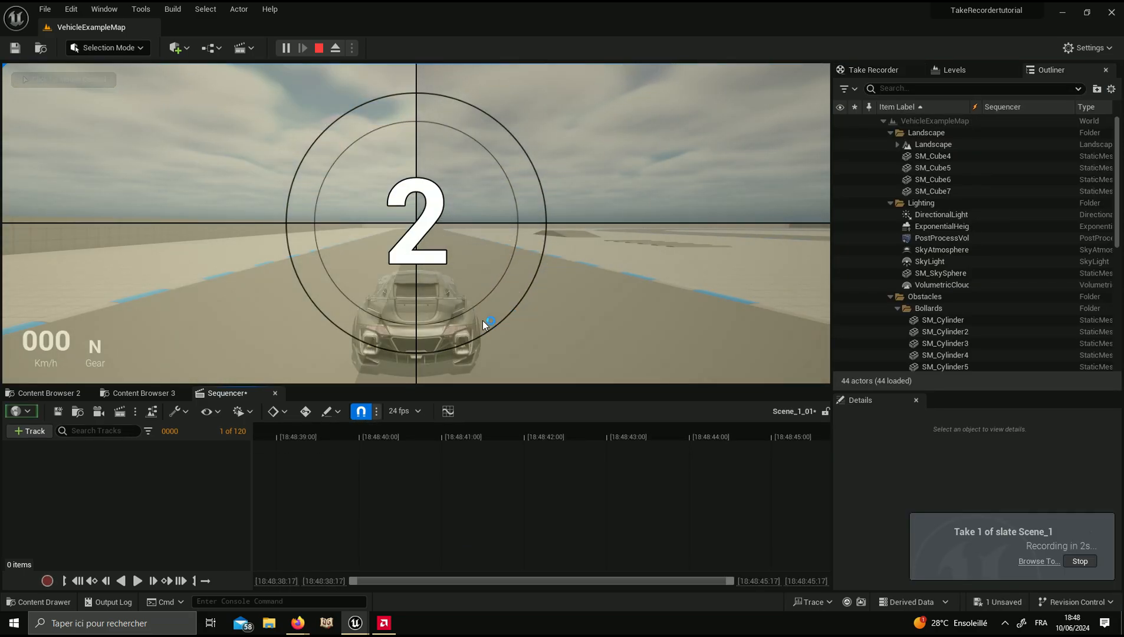
left_click(470, 319)
key("w")
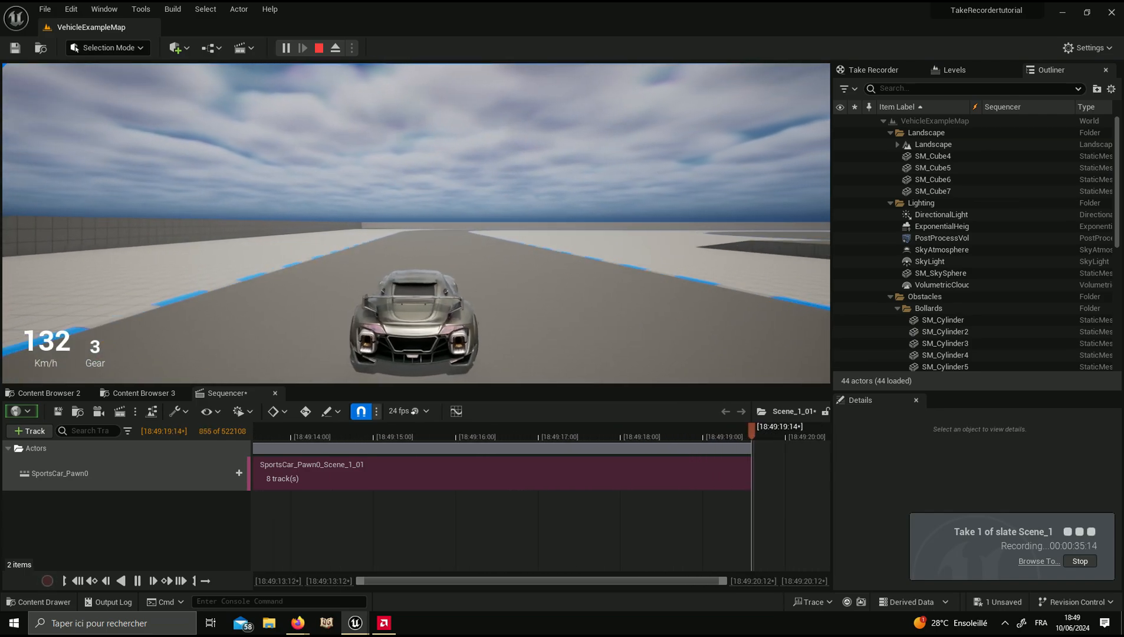
Free the mouse cursor from the running game and stop recording take 01 of Scene_1.
key("super")
left_click(891, 70)
left_click(1094, 122)
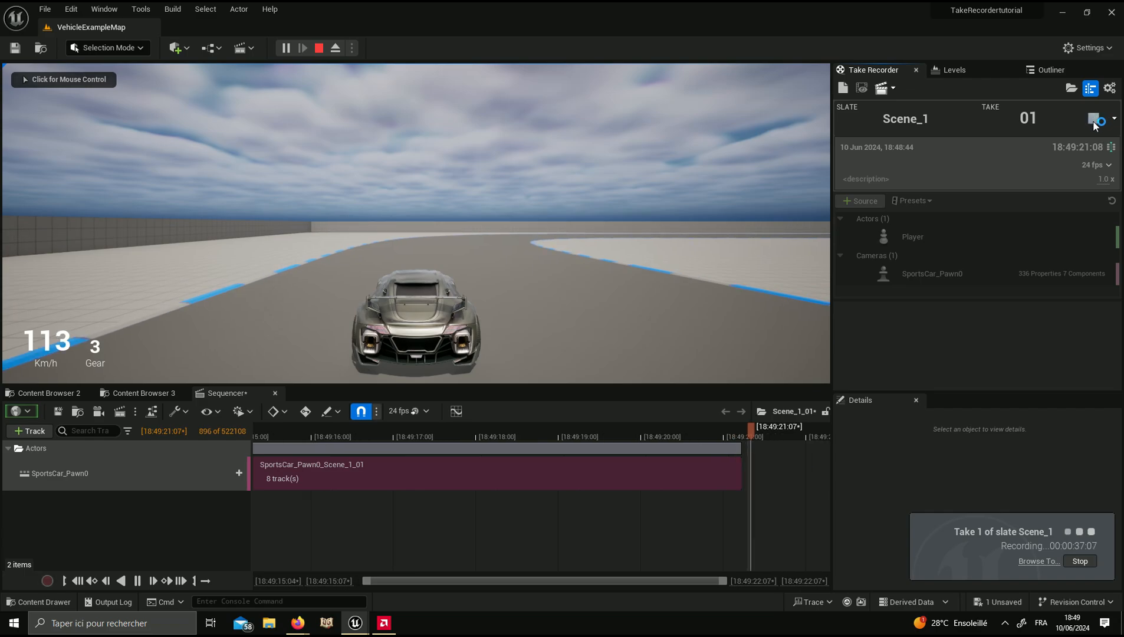
Close the pending take's Sequencer and end the play session.
left_click(512, 289)
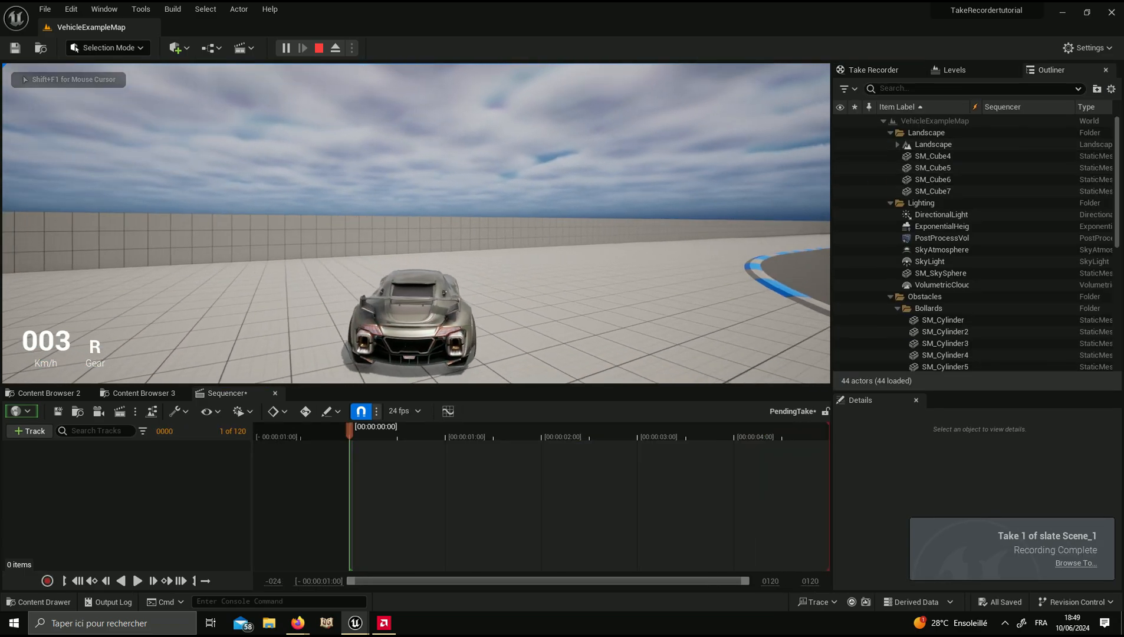
key("super")
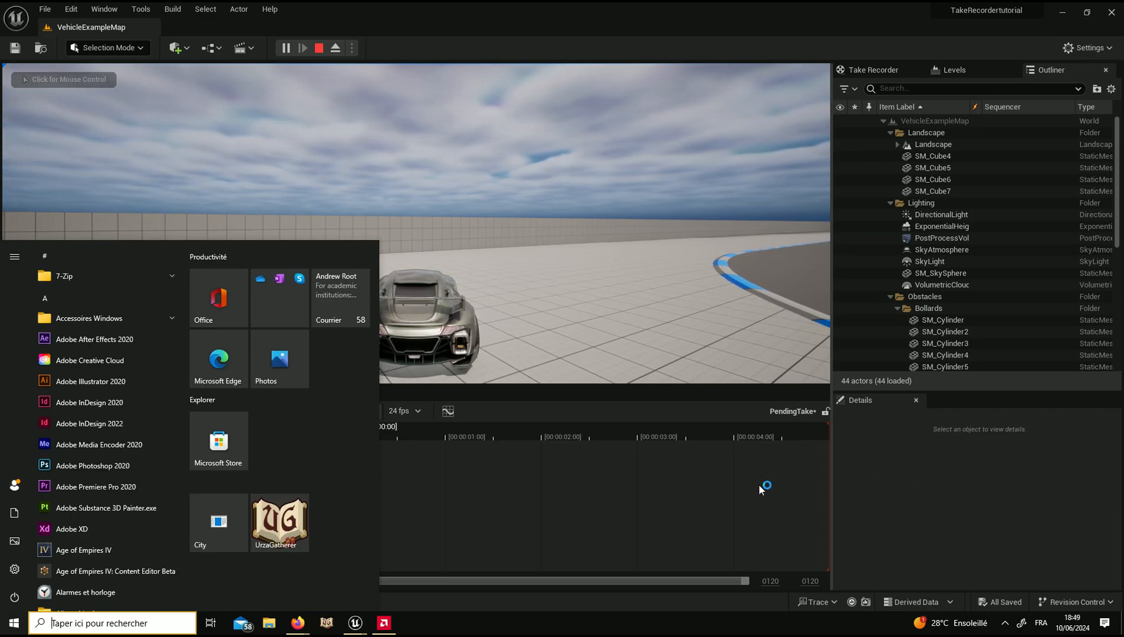
left_click(724, 500)
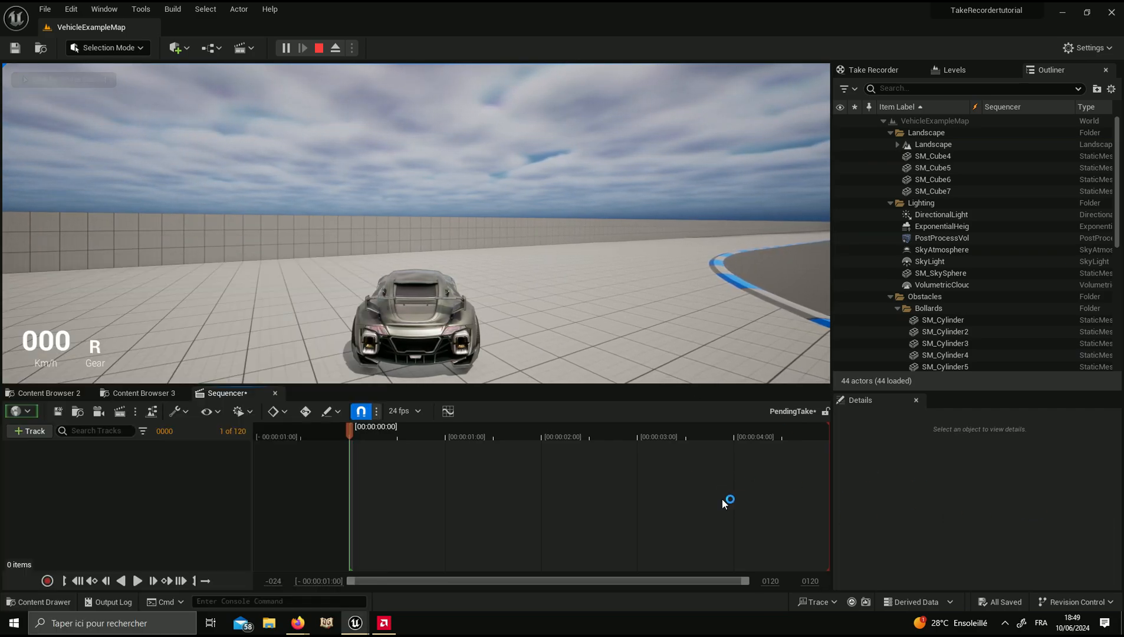
left_click(276, 393)
left_click(319, 49)
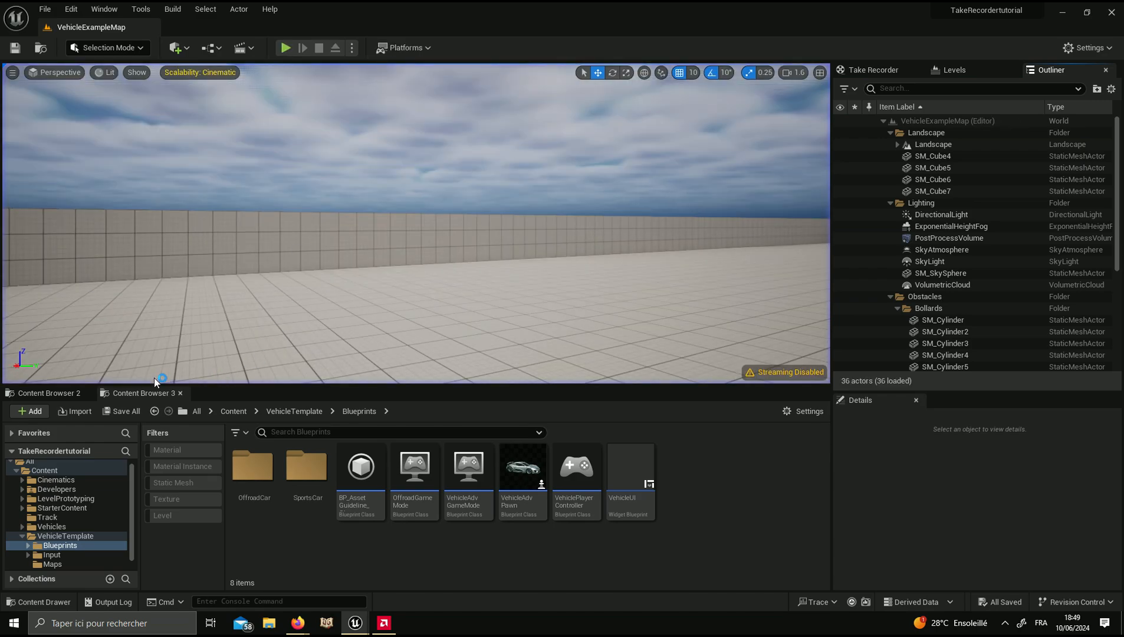
Enlarge the content browser and open the Scene_1_01 level sequence from Cinematics/Takes/2024-06-10.
left_click(54, 396)
left_click_drag(145, 385, 144, 352)
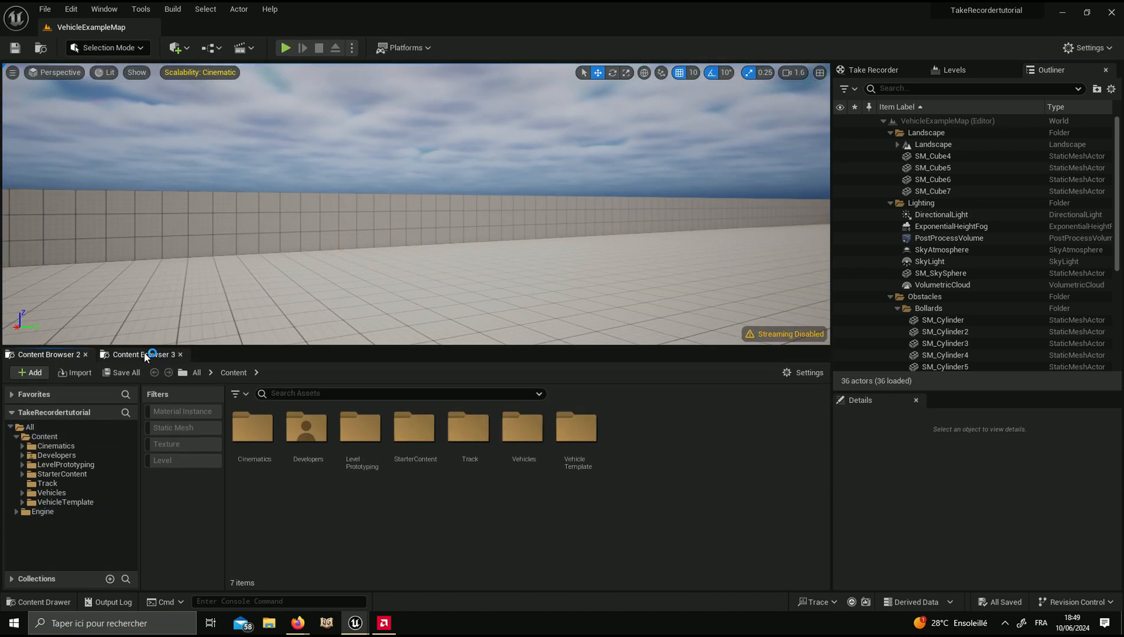
double_click(256, 430)
double_click(262, 455)
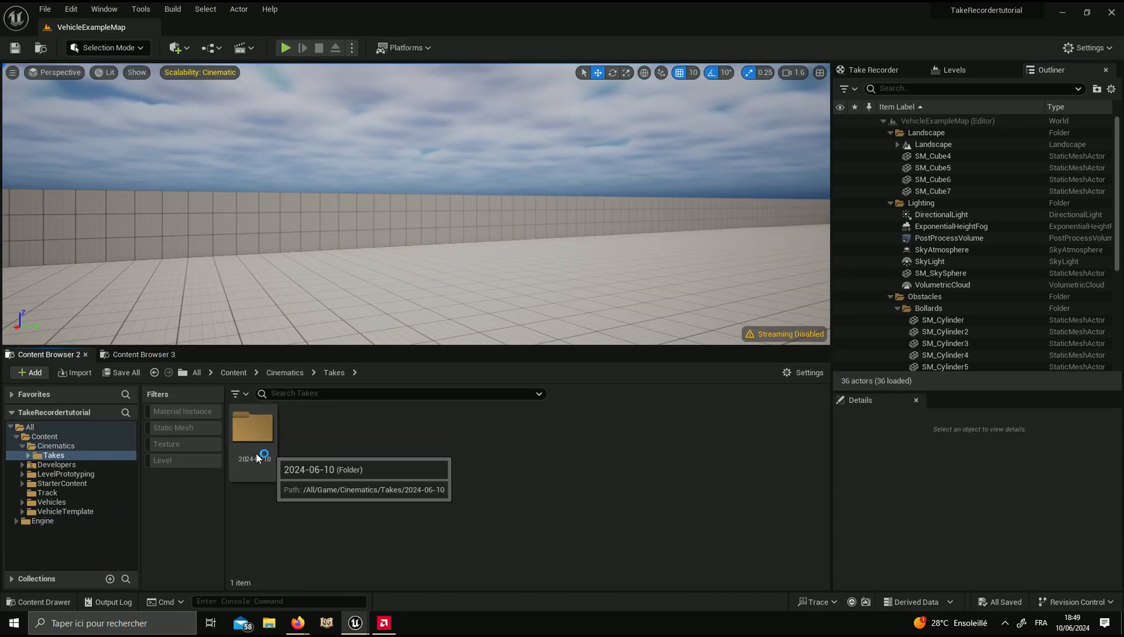
double_click(260, 444)
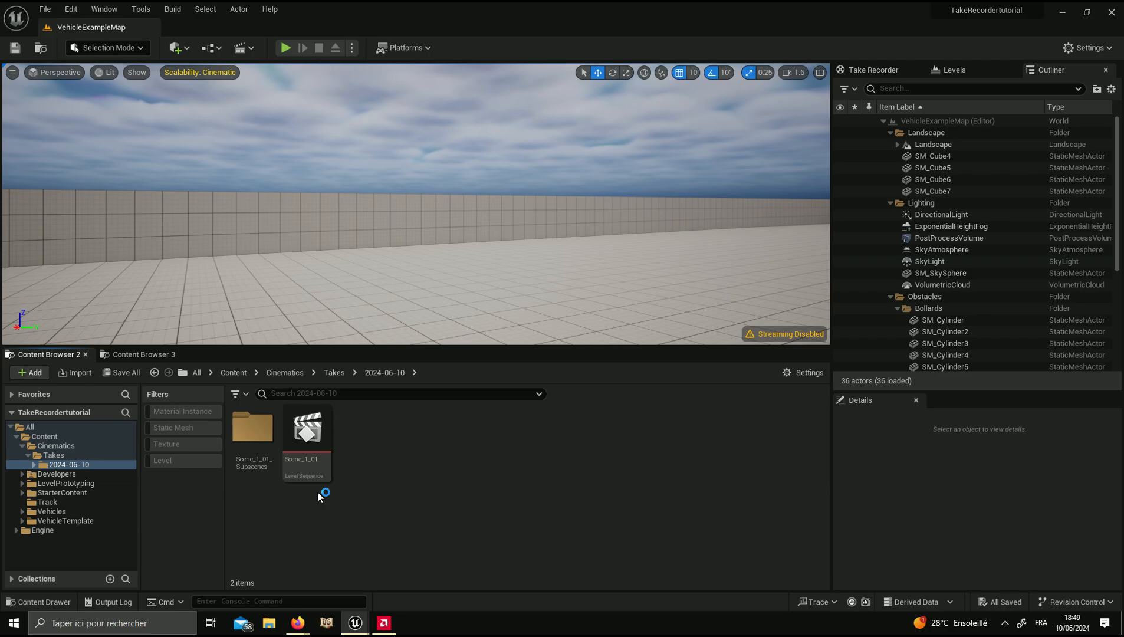
left_click(308, 444)
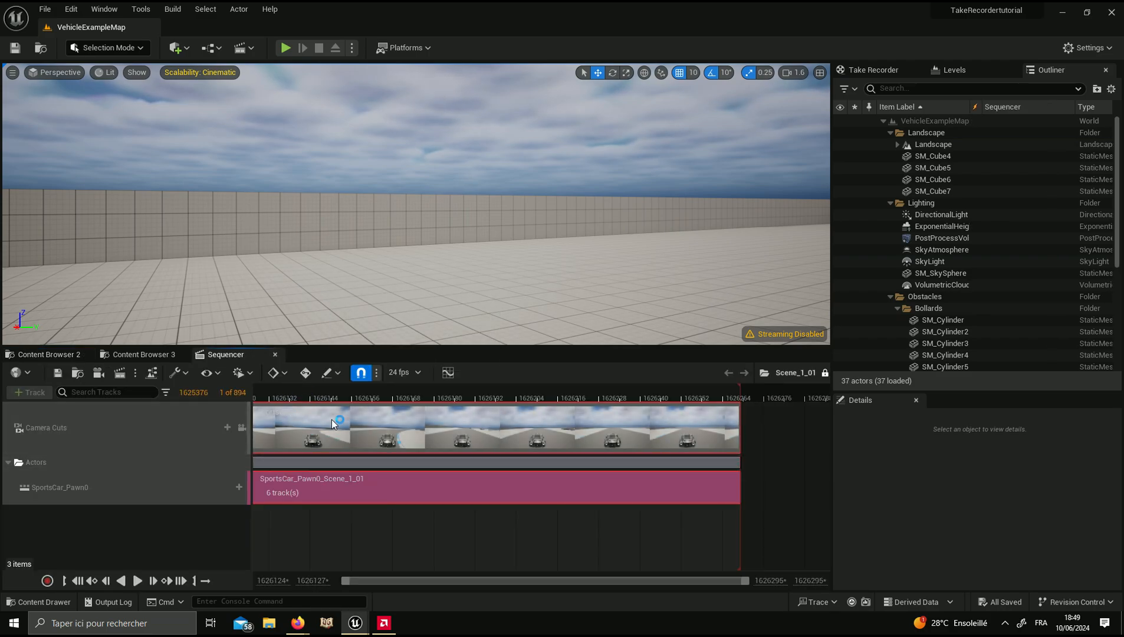
Set the Sequencer's view range end to 1624295 and widen the visible range to cover the whole recorded take.
left_click(771, 581)
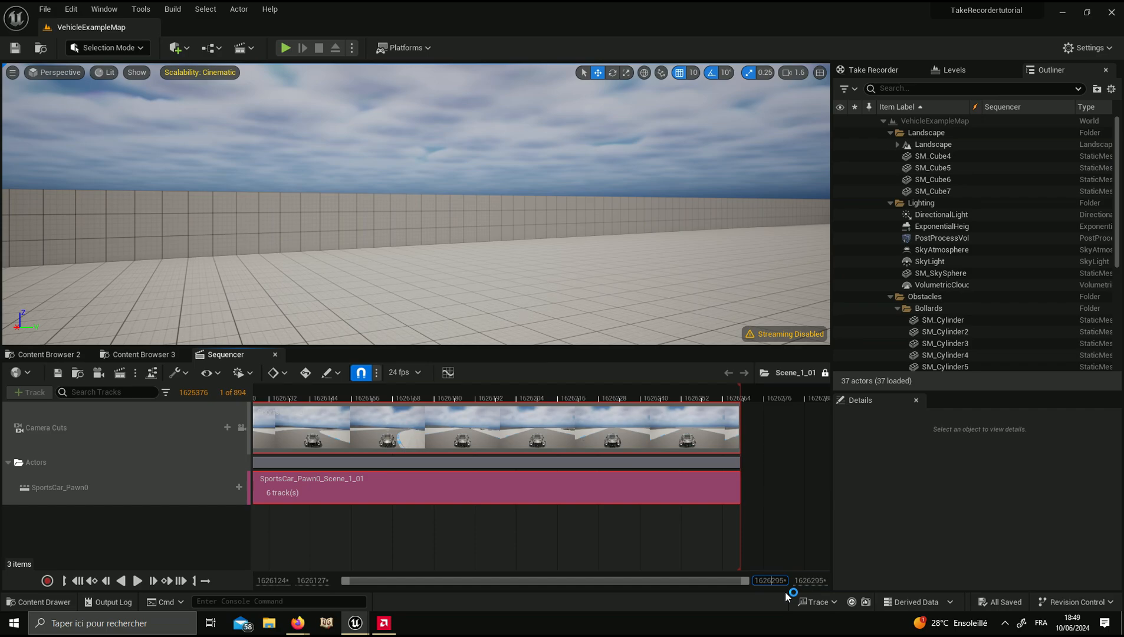
key("BackSpace")
type("4")
key("Return")
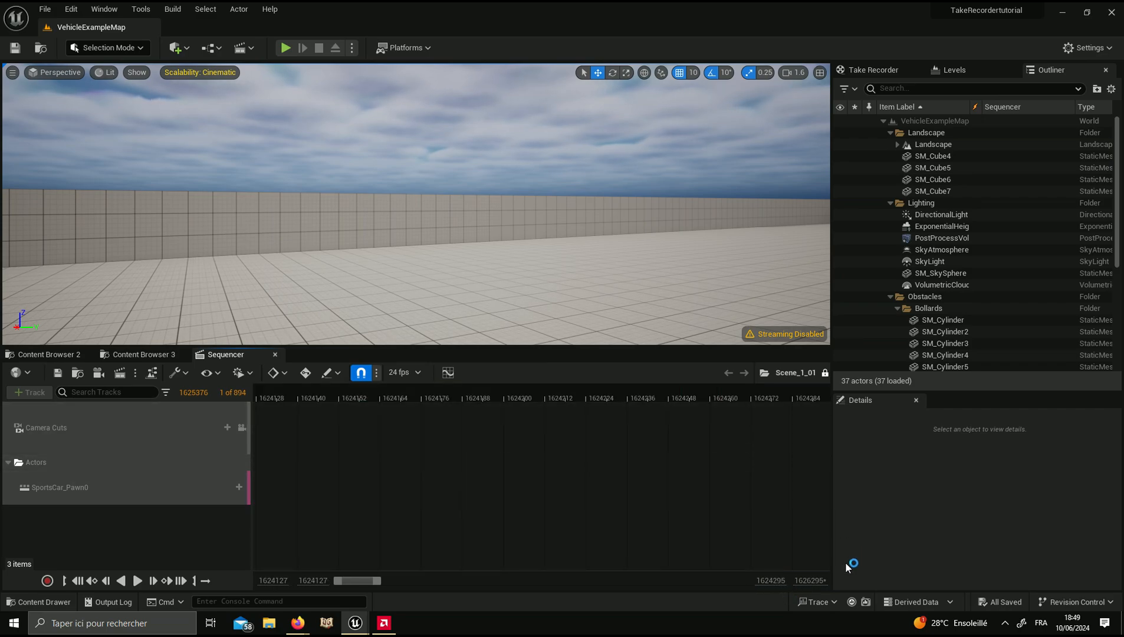
left_click_drag(381, 580, 838, 575)
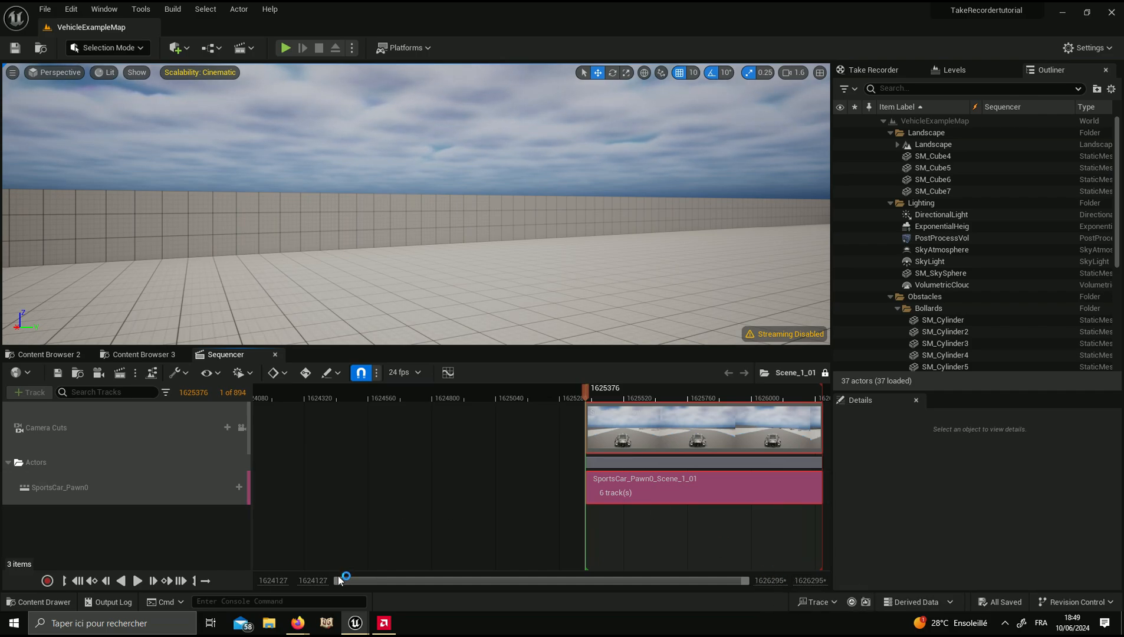
Narrow the Sequencer's visible range to start at about 1625328 and return the playhead to the start of the recorded take.
left_click_drag(338, 581, 557, 594)
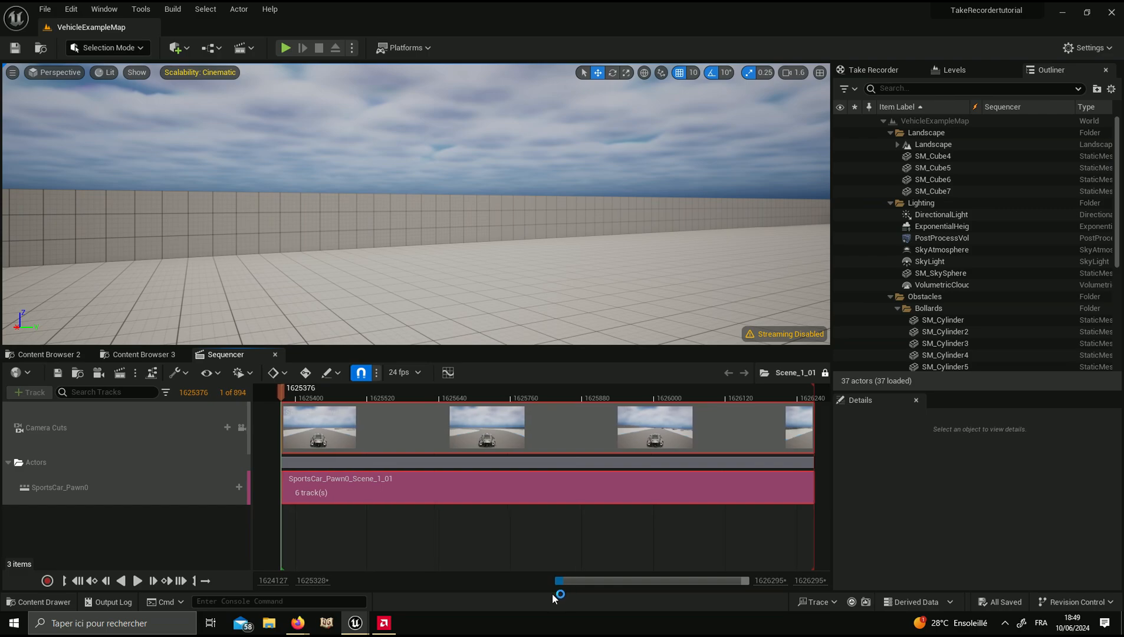
left_click(302, 401)
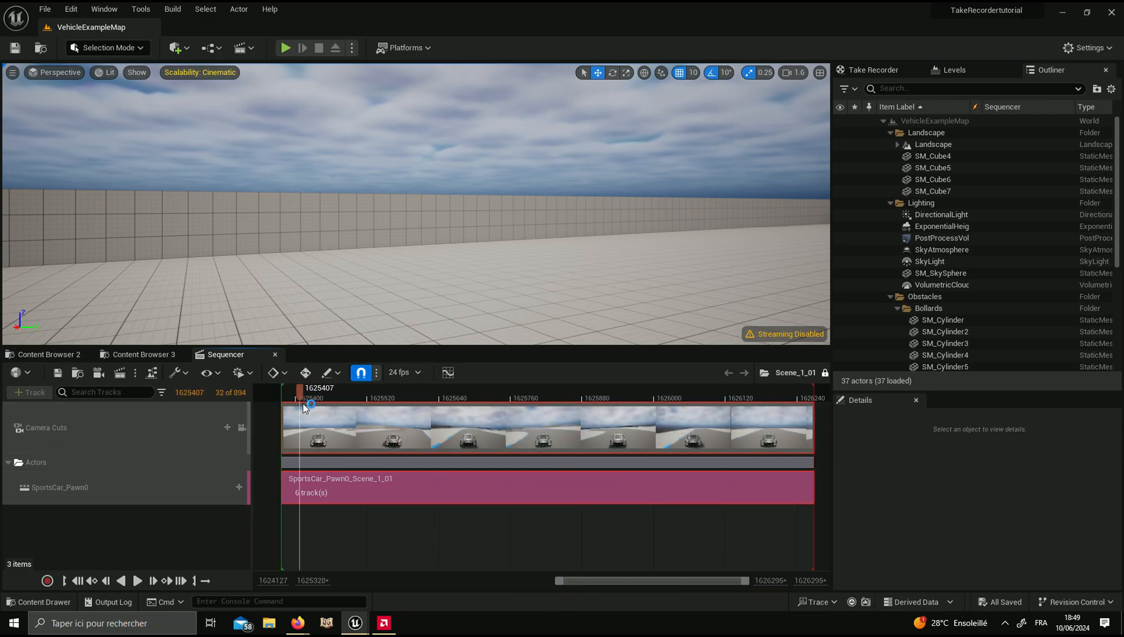
left_click_drag(305, 407, 282, 446)
Play back the Scene_1_01 take while flying the viewport camera to follow the car along the track.
right_click_drag(378, 260, 348, 268)
key("s")
scroll(472, 295, "up", 1)
left_click(141, 581)
key("w")
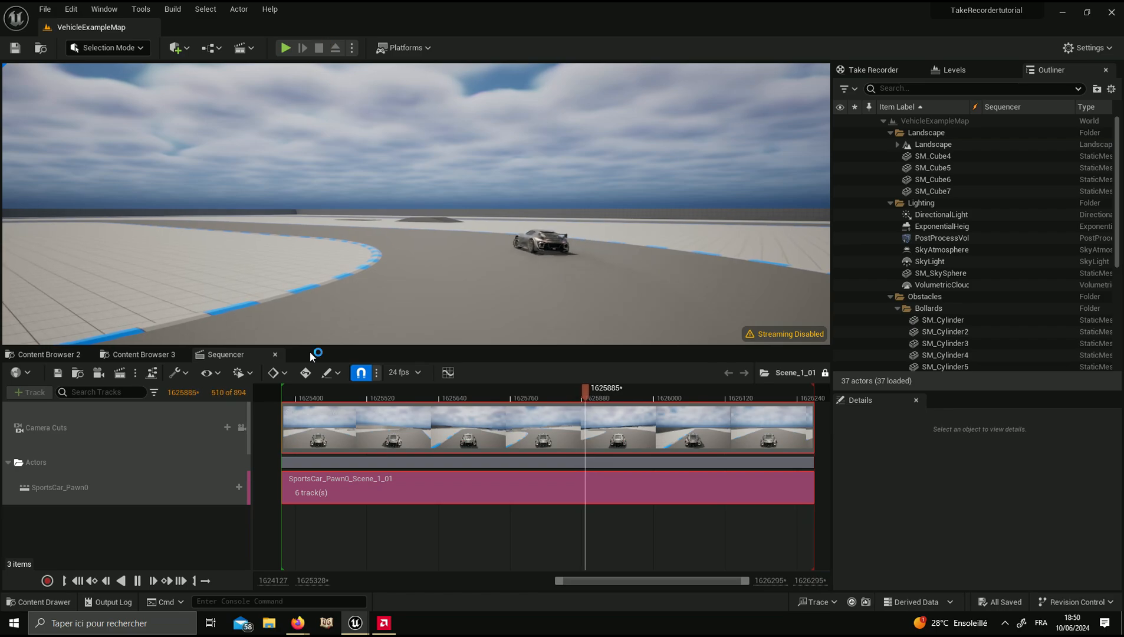
Close the Sequencer and start recording take 02 of Scene_1 with the Take Recorder.
left_click(274, 354)
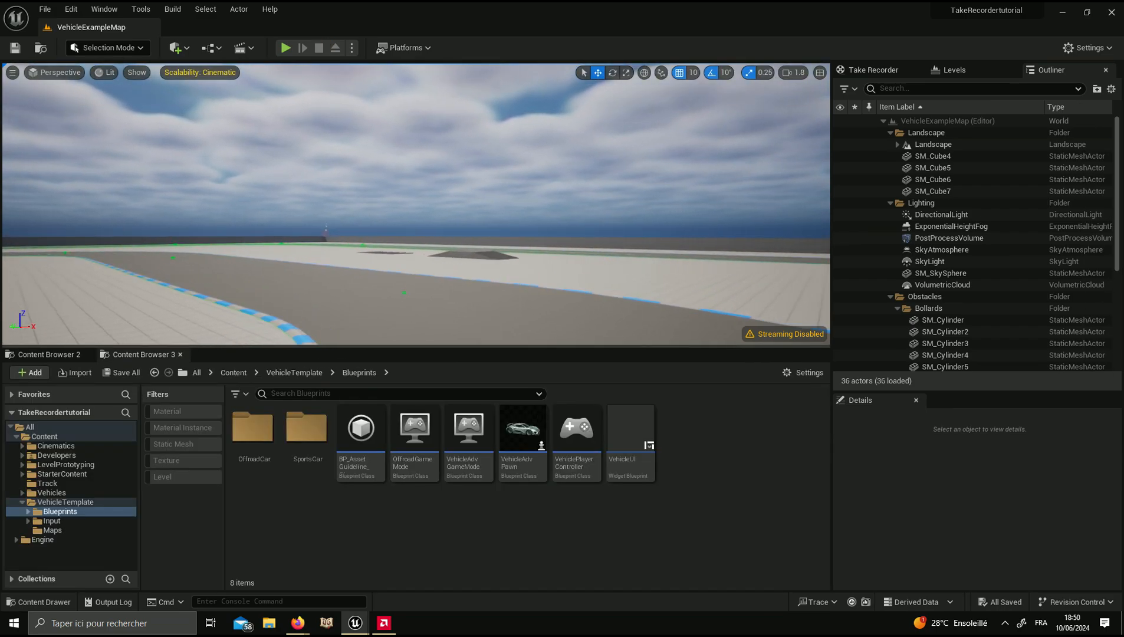
right_click_drag(378, 277, 356, 281)
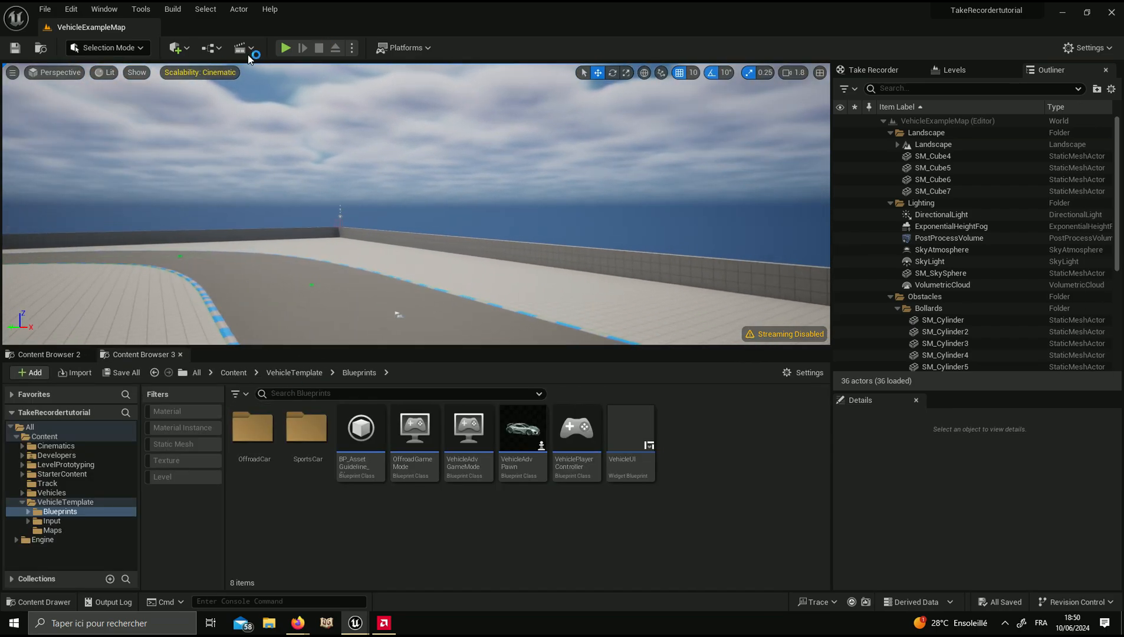
left_click(860, 72)
left_click(1085, 125)
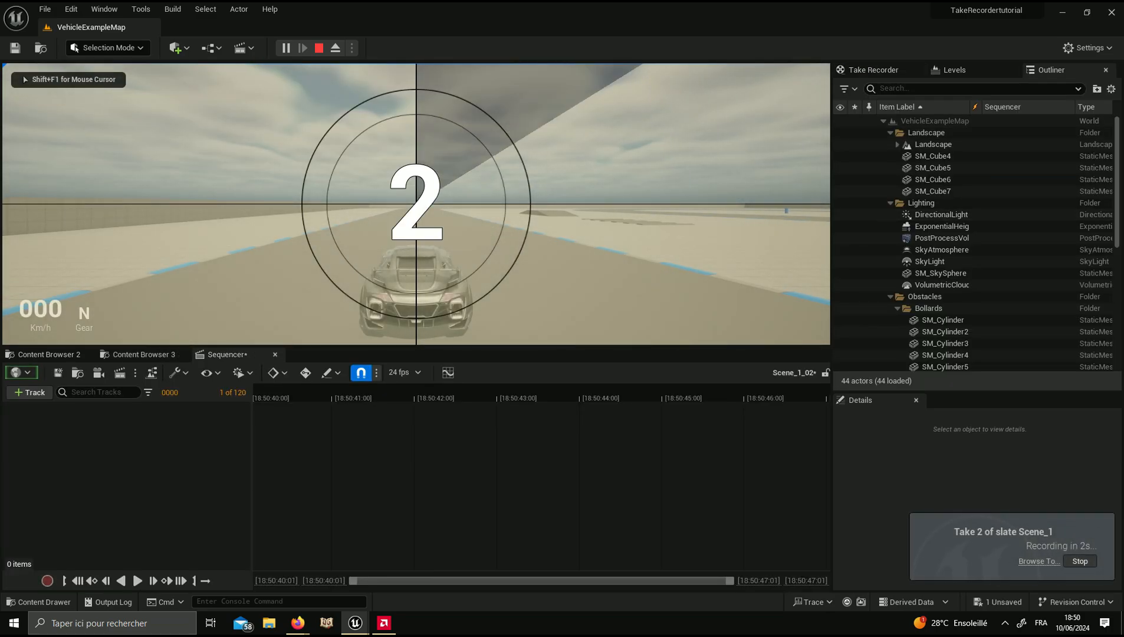
Drive the sports car around the track, braking and steering through the bends, while take 02 records.
key("w")
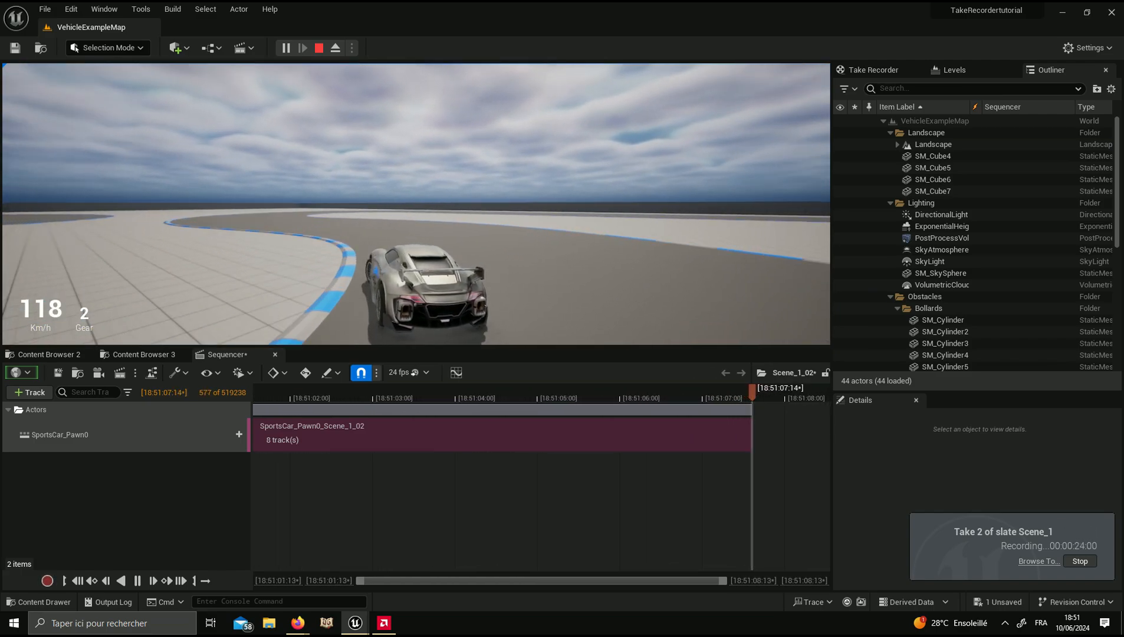
key("s")
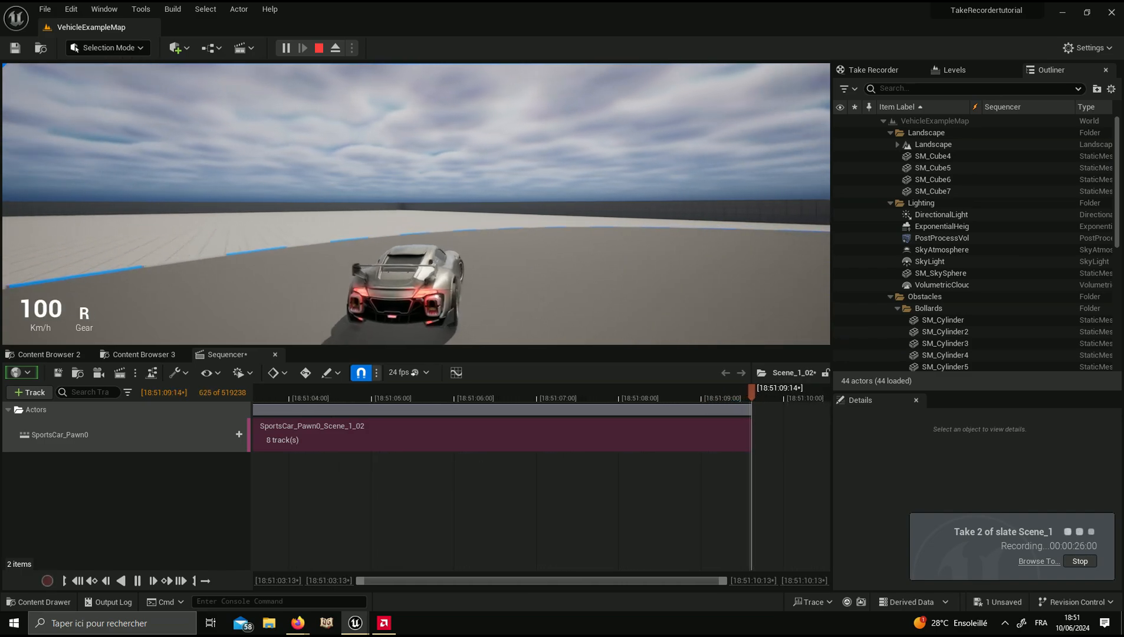
key("w")
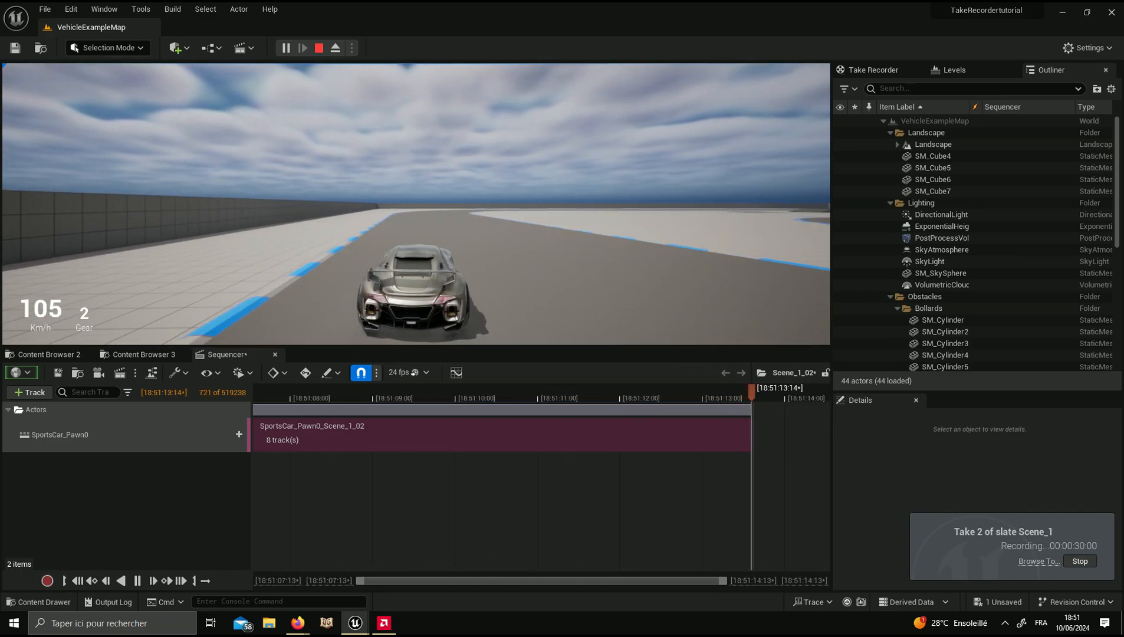
key("d")
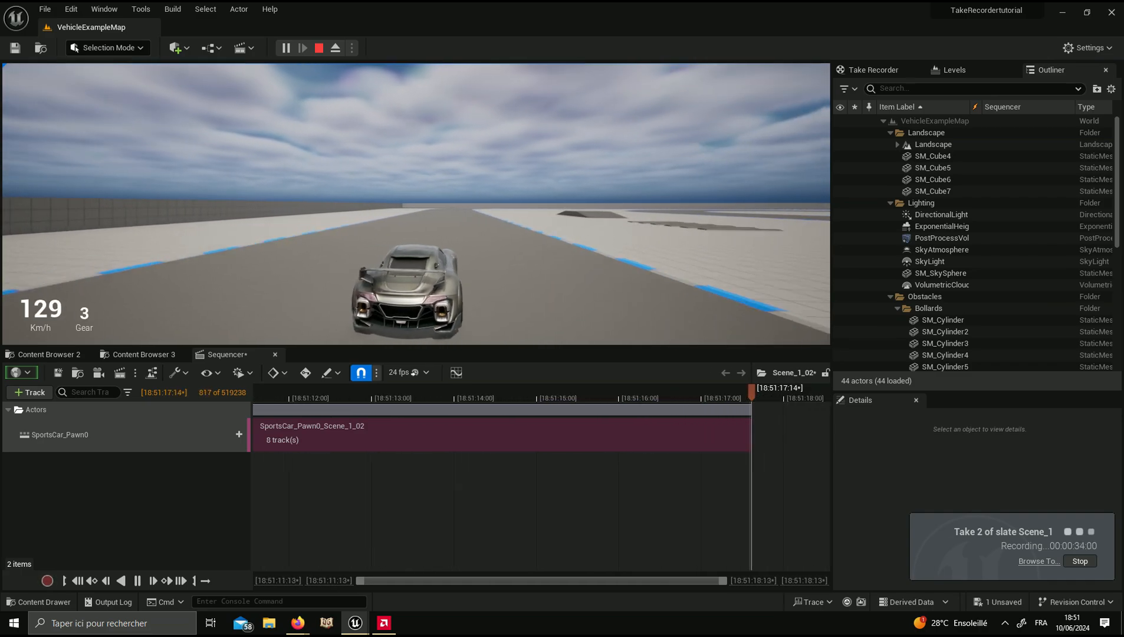
Free the mouse cursor, stop recording take 02 of Scene_1 and end the play session.
key("super")
left_click(873, 70)
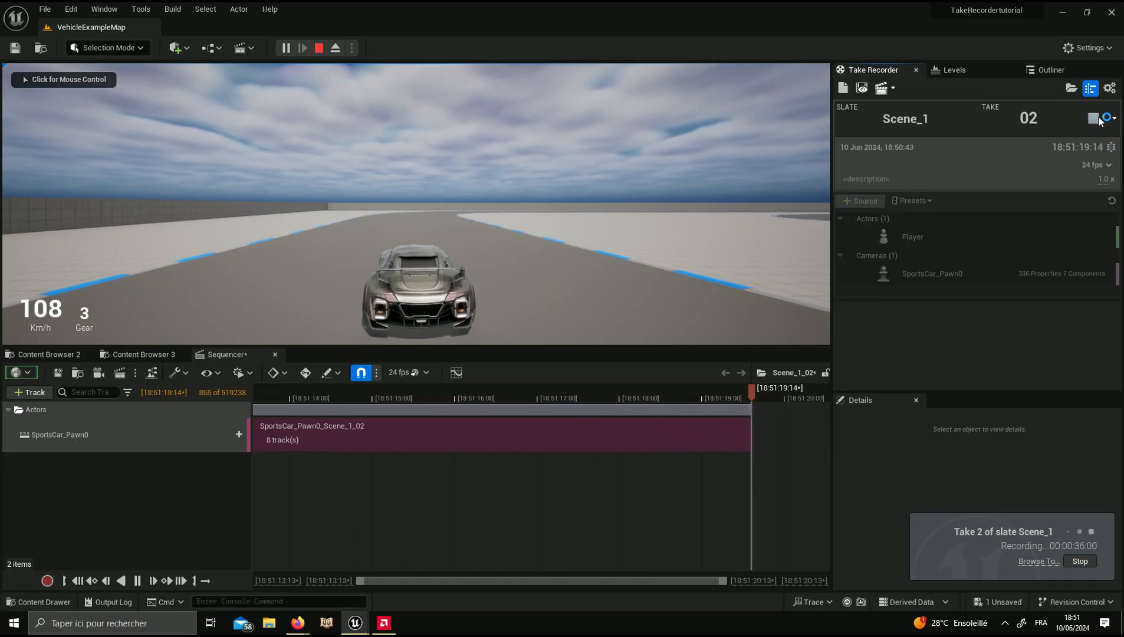
left_click(1095, 119)
left_click(319, 48)
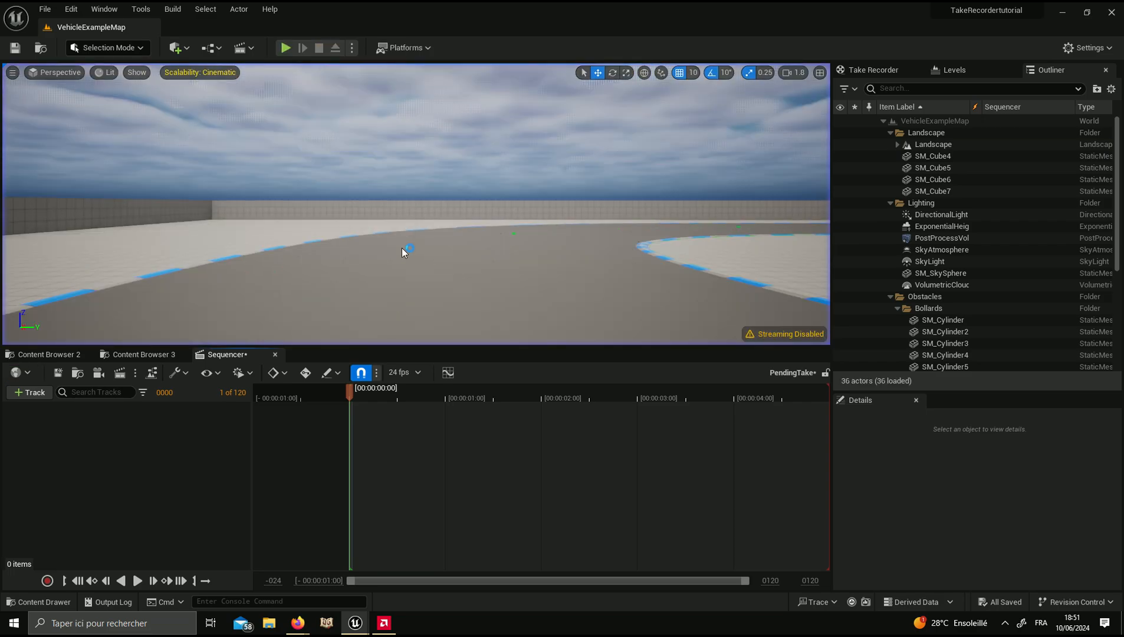
Check the recorded takes in Cinematics/Takes/2024-06-10 and go up to the Cinematics folder.
left_click(138, 355)
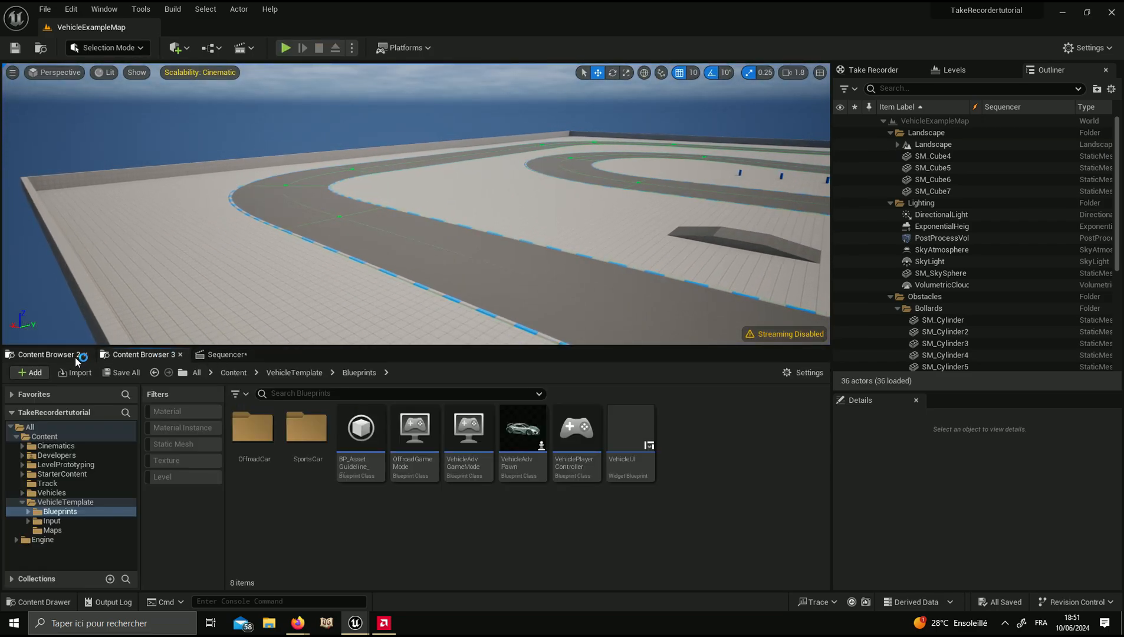
left_click(56, 355)
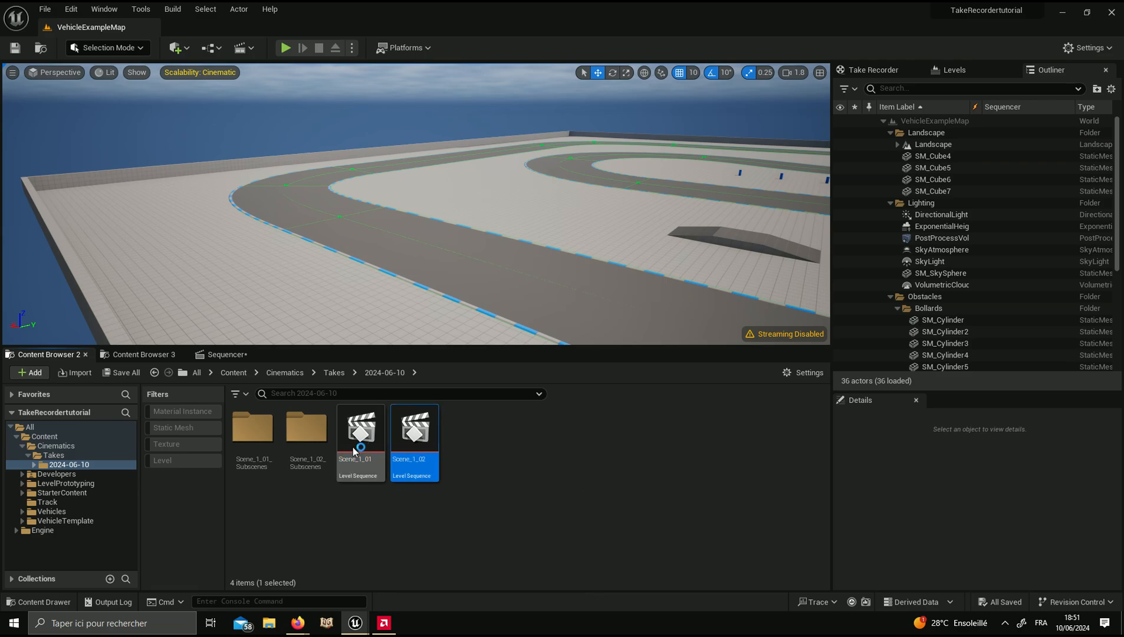
right_click(491, 462)
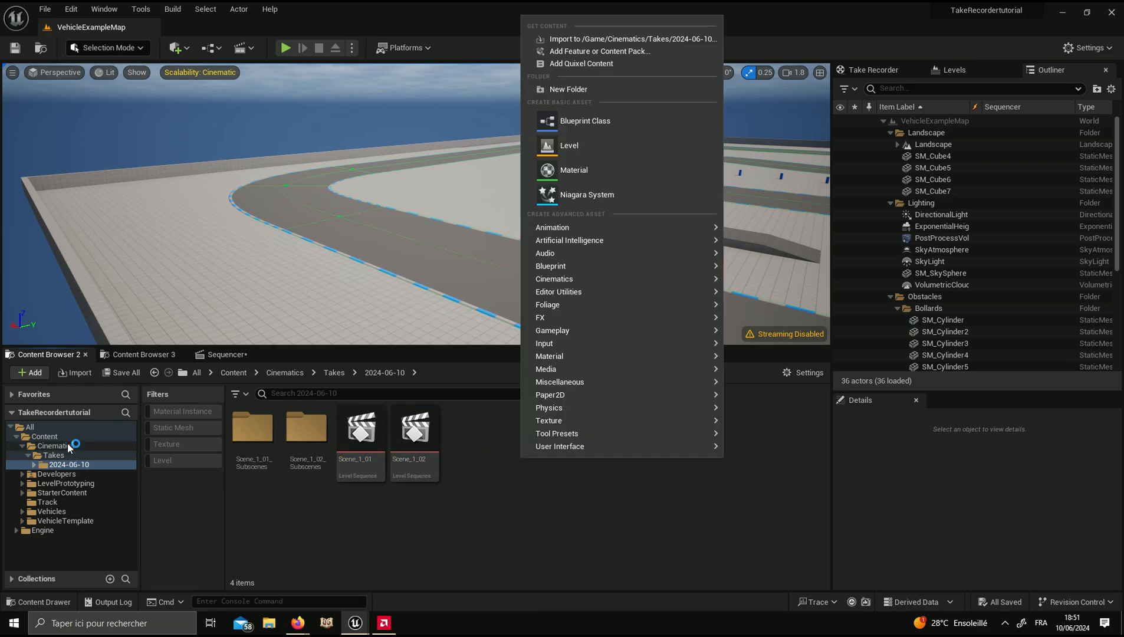
left_click(56, 446)
right_click(491, 445)
Add a new level sequence named Master_sequencer and save it in the Cinematics folder.
left_click(240, 47)
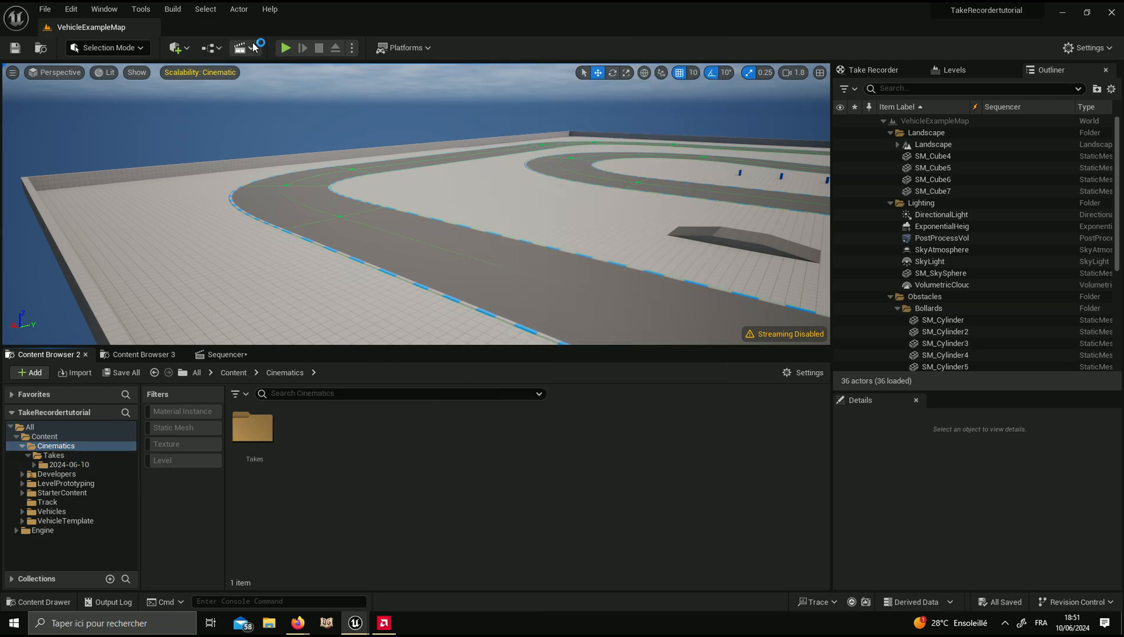
left_click(239, 47)
left_click(288, 75)
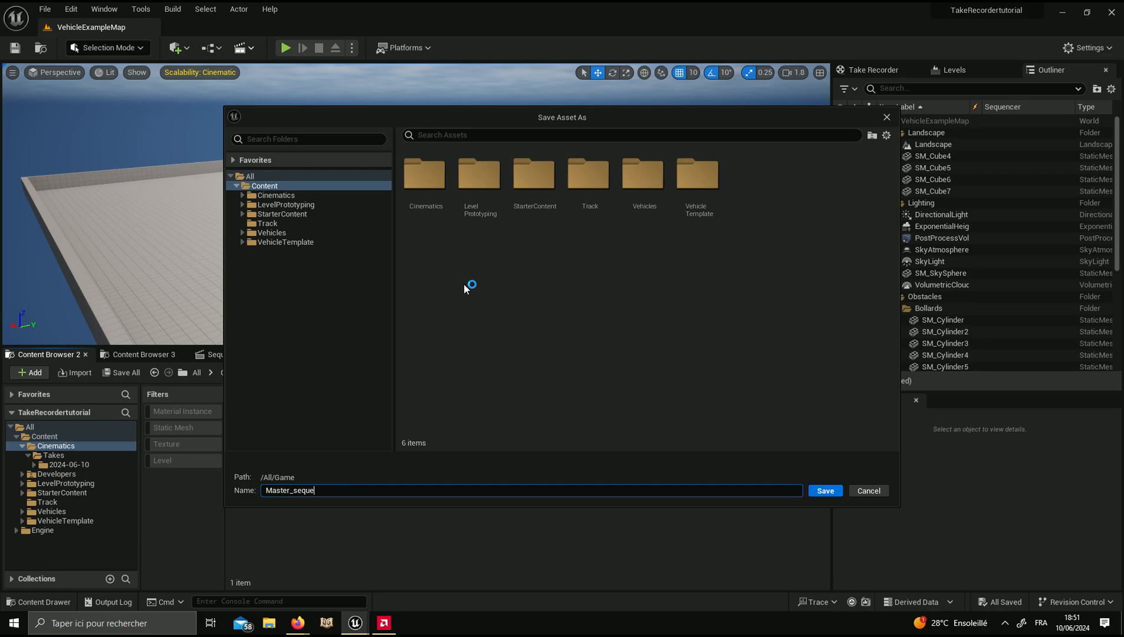
type("ncer")
double_click(427, 189)
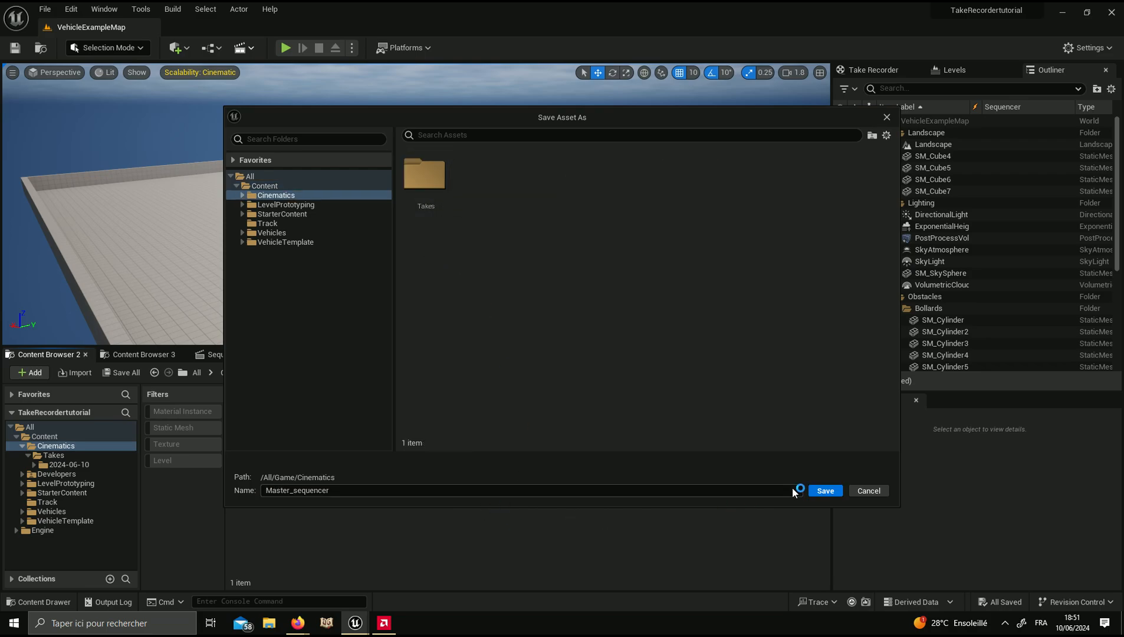
left_click(821, 491)
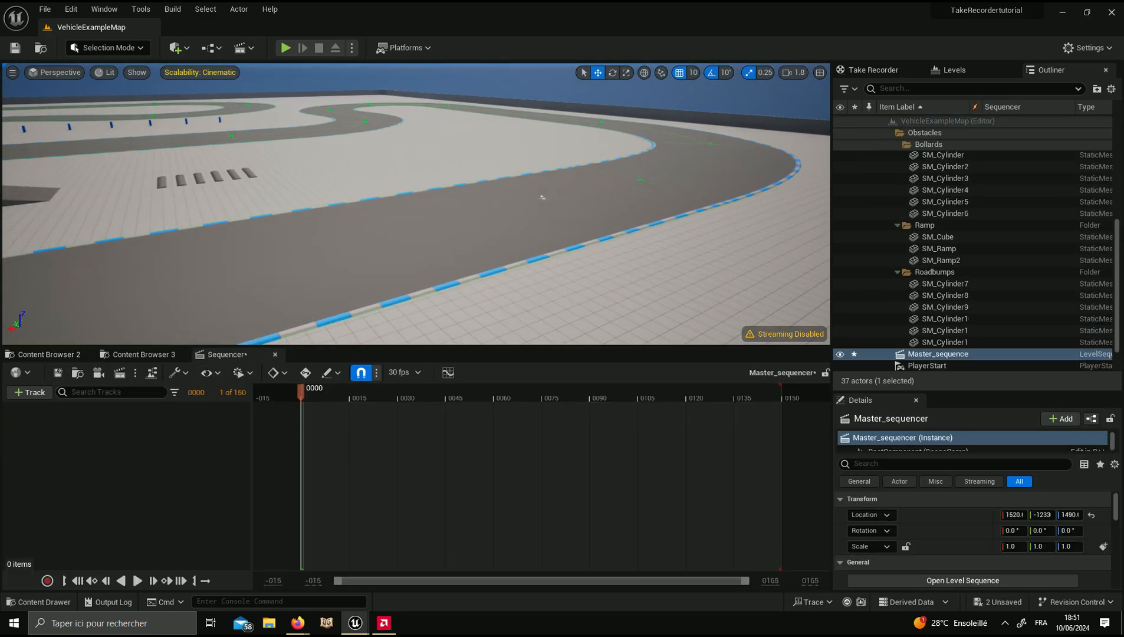
Add a Subsequence track to Master_sequencer, insert Scene_1_01 in it and scrub the timeline to check the car.
left_click(31, 392)
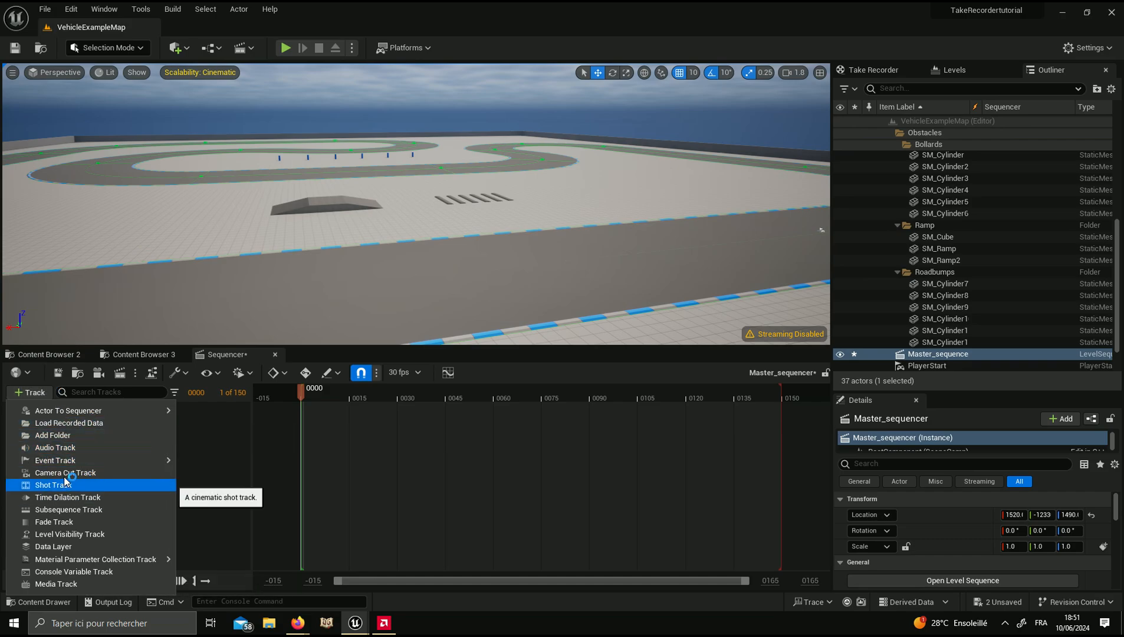
left_click(67, 507)
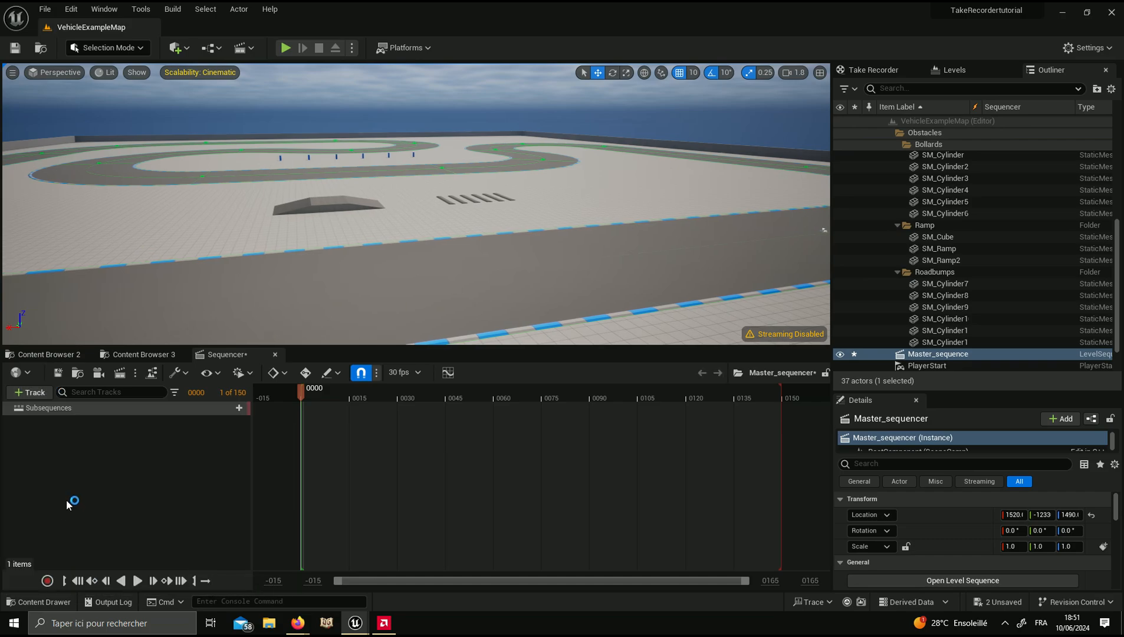
left_click(240, 407)
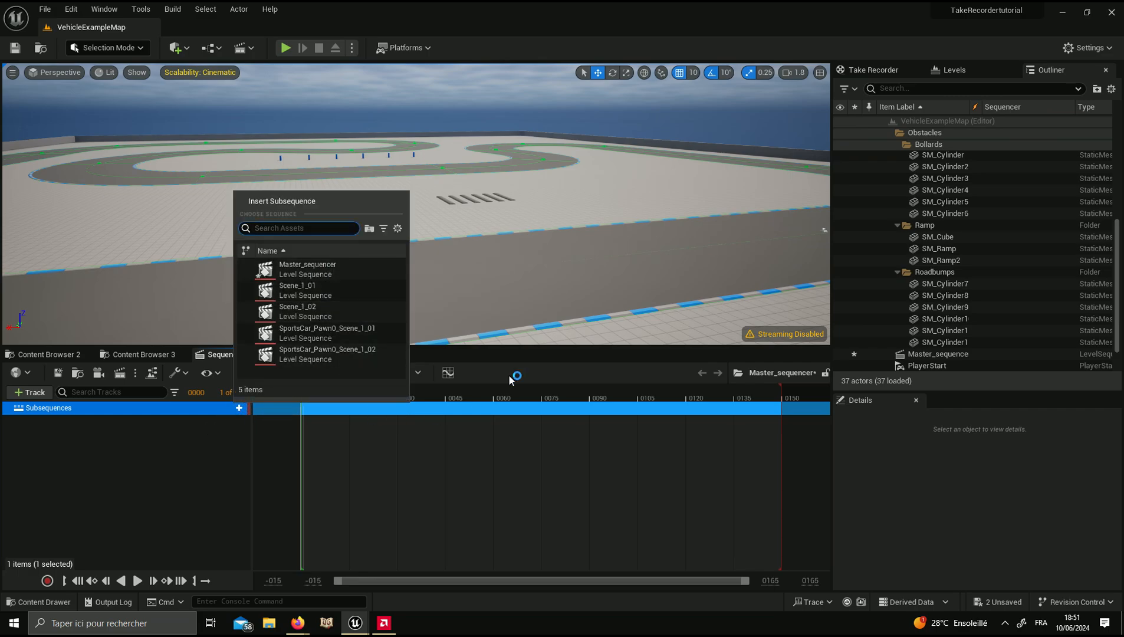
left_click(289, 290)
left_click_drag(287, 401, 373, 397)
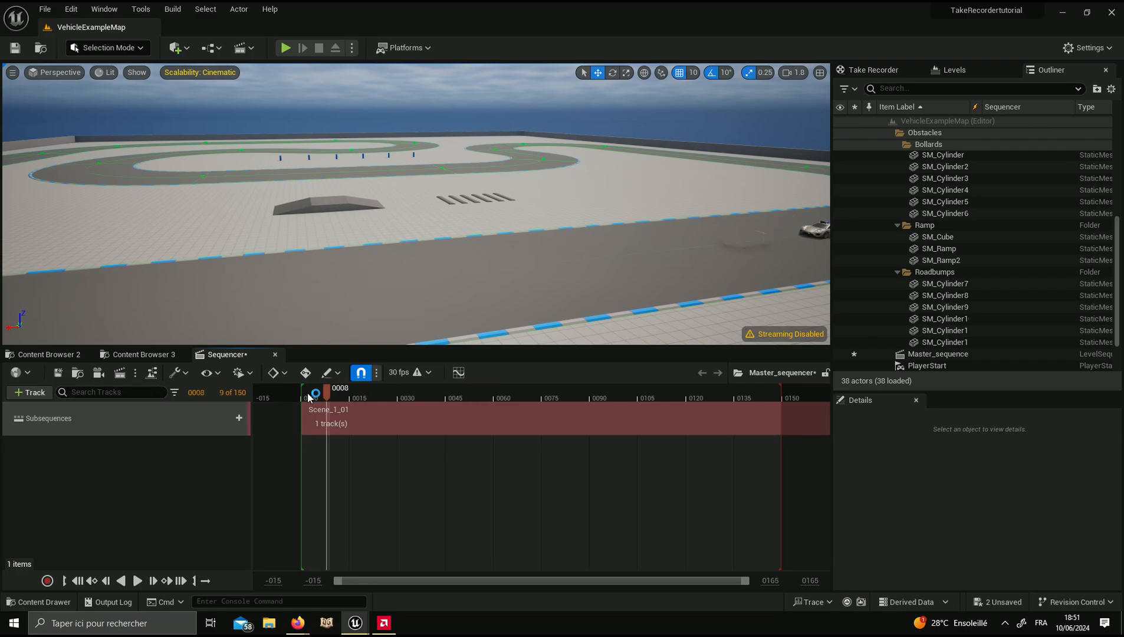
Add a second Subsequence track and insert Scene_1_02 in it at frame 0.
left_click(30, 392)
left_click(88, 506)
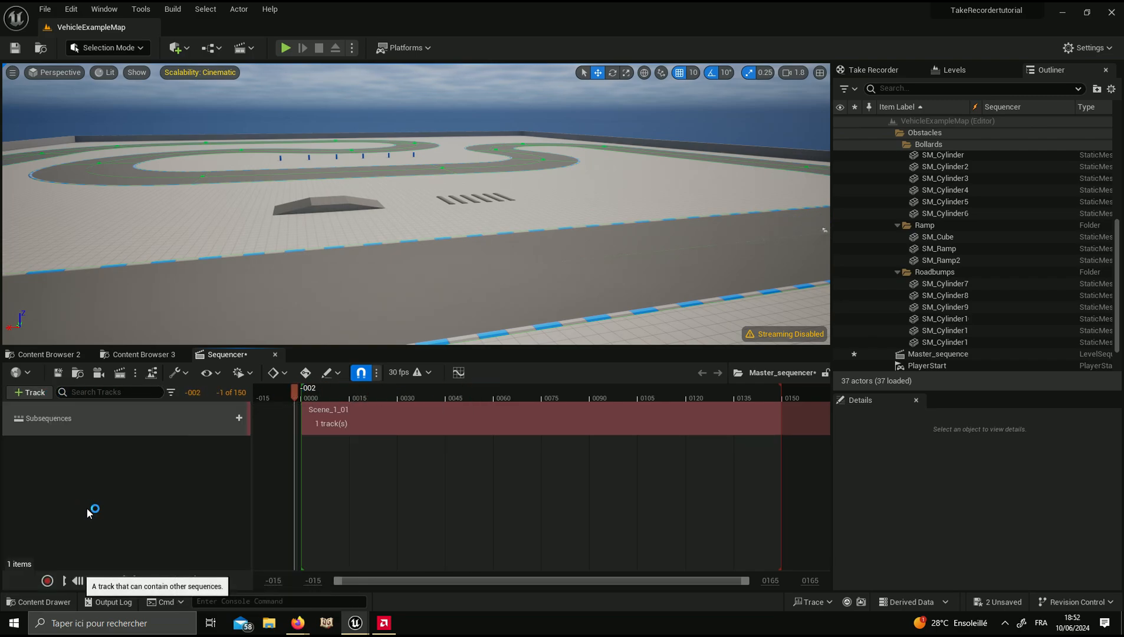
left_click(302, 398)
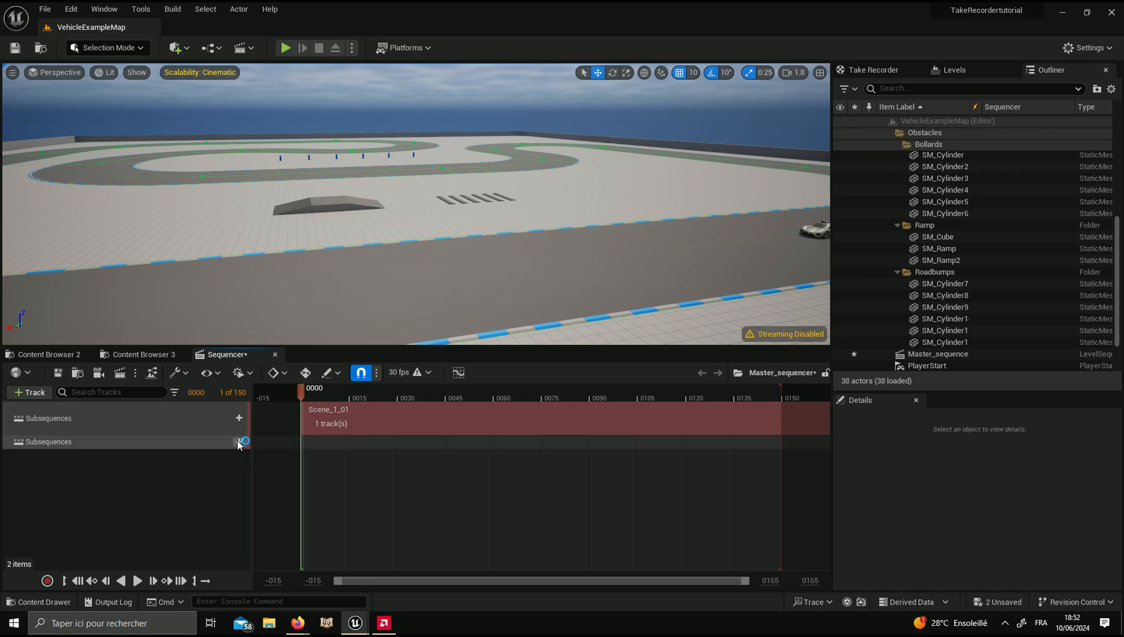
left_click(239, 442)
left_click(342, 359)
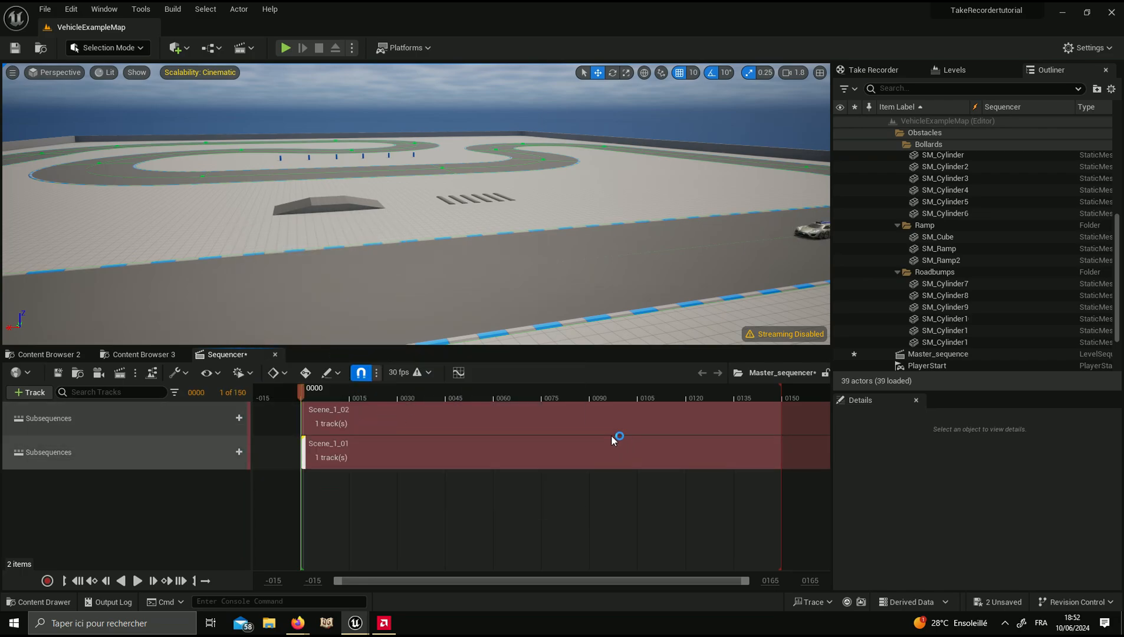
Scrub through Master_sequencer with both cars in view to compare their positions on the track.
right_click_drag(619, 265, 684, 256)
left_click_drag(302, 396, 333, 395)
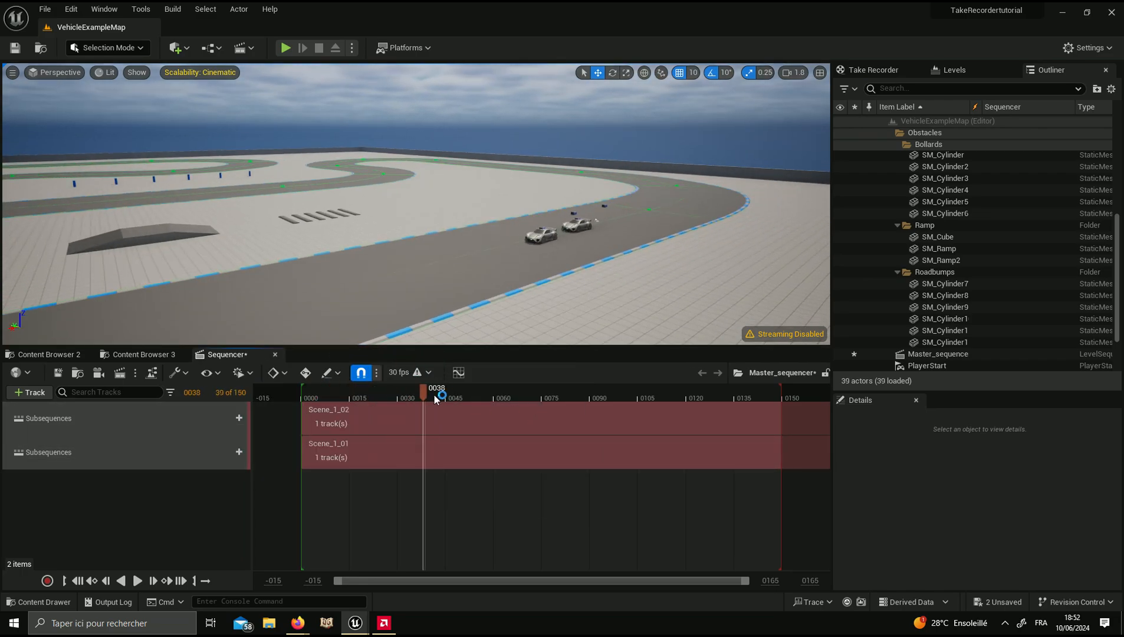
left_click_drag(437, 398, 542, 391)
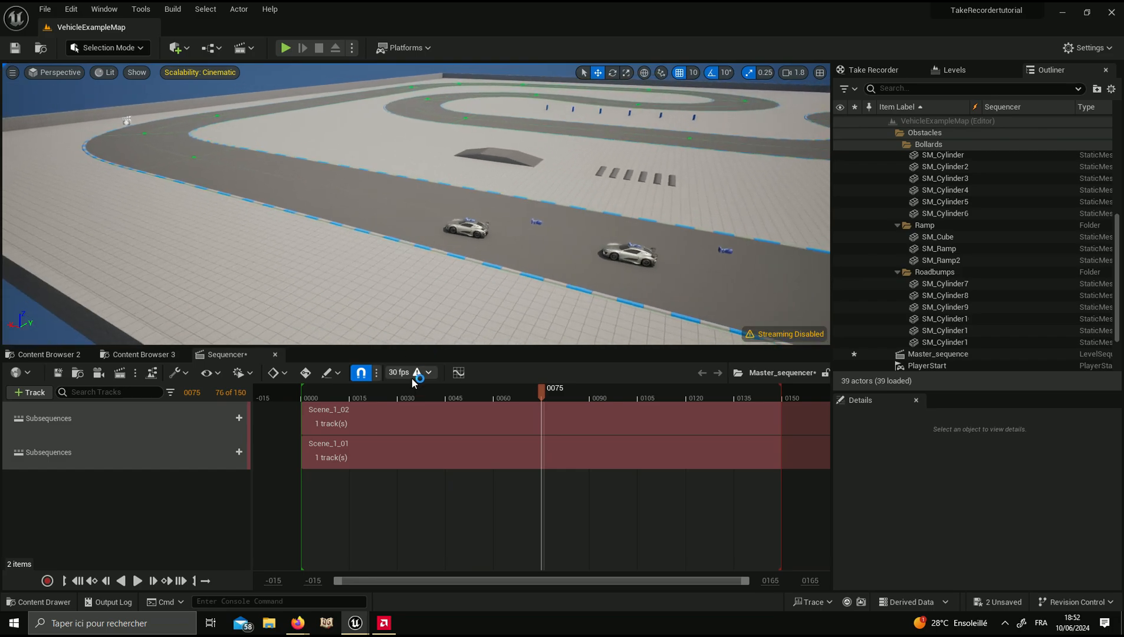
left_click(455, 398)
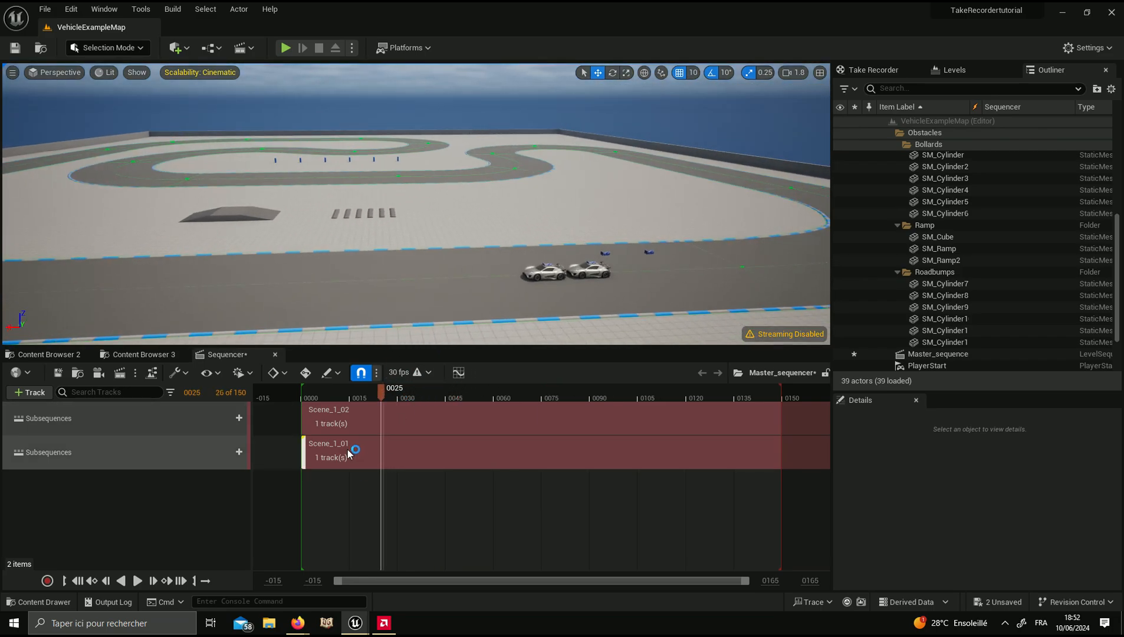
Slide the Scene_1_02 section earlier until about its frame 1628277 meets the playback start, offsetting the two cars.
left_click_drag(328, 420, 307, 408)
left_click(319, 397)
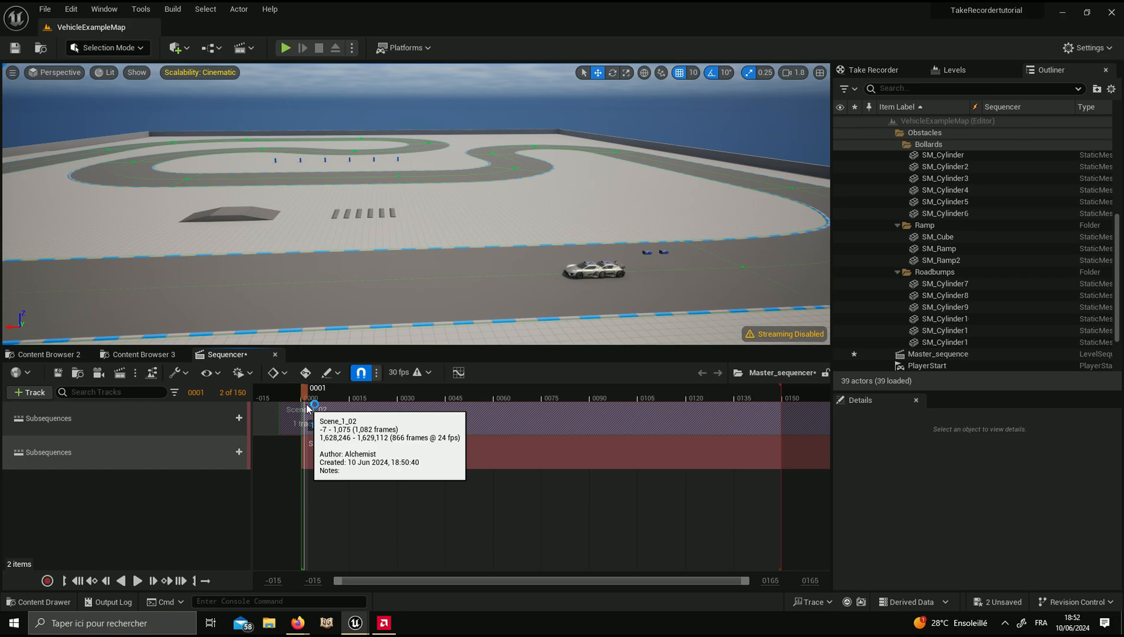
left_click(354, 451)
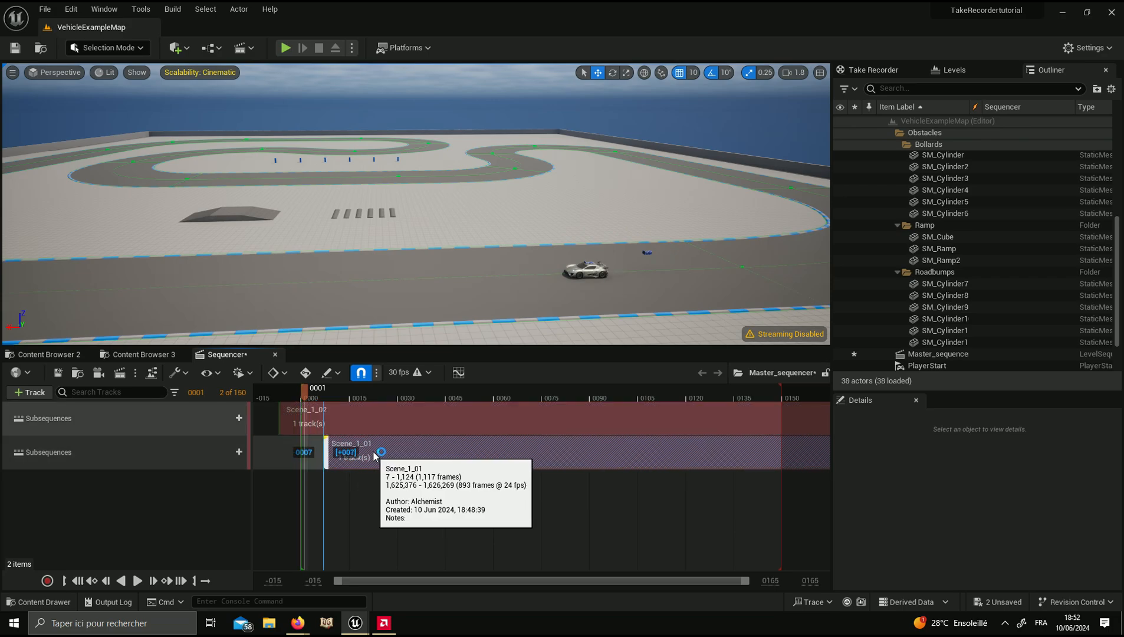
left_click_drag(351, 421, 306, 428)
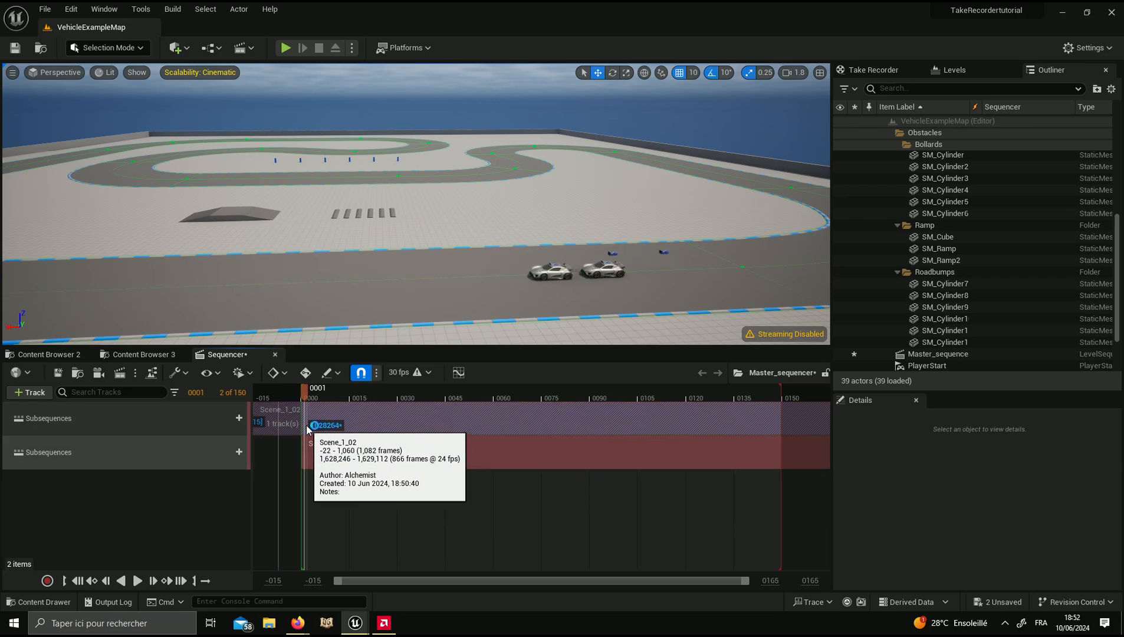
right_click_drag(378, 265, 354, 268)
left_click_drag(361, 420, 318, 421)
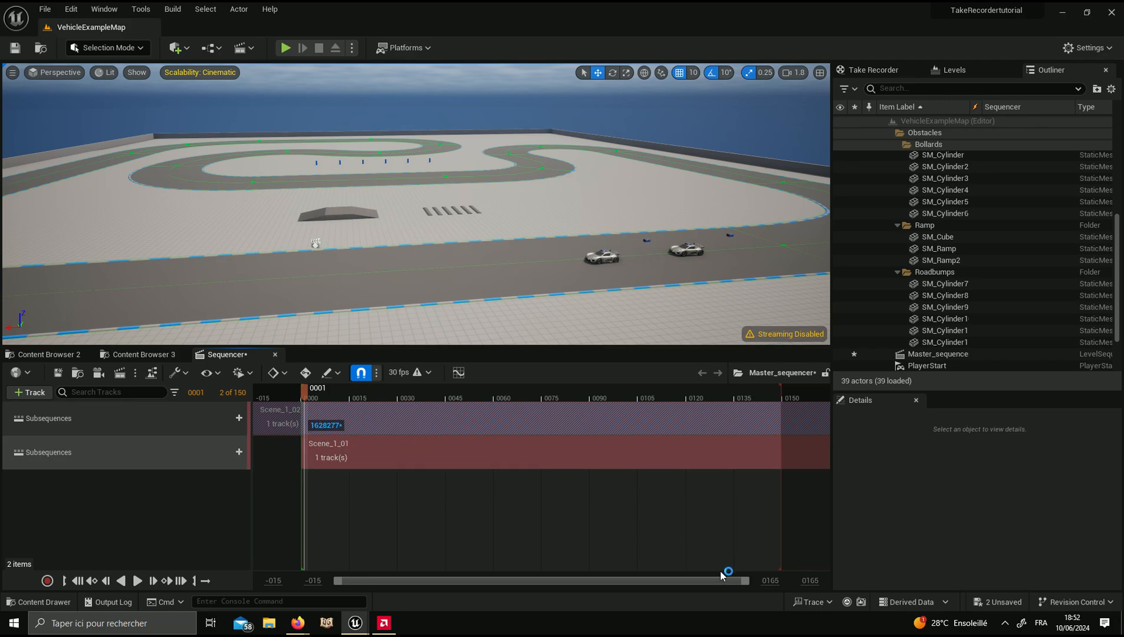
Set the Sequencer's view range end to 0500 and extend the playback range to about frame 460.
key("Return")
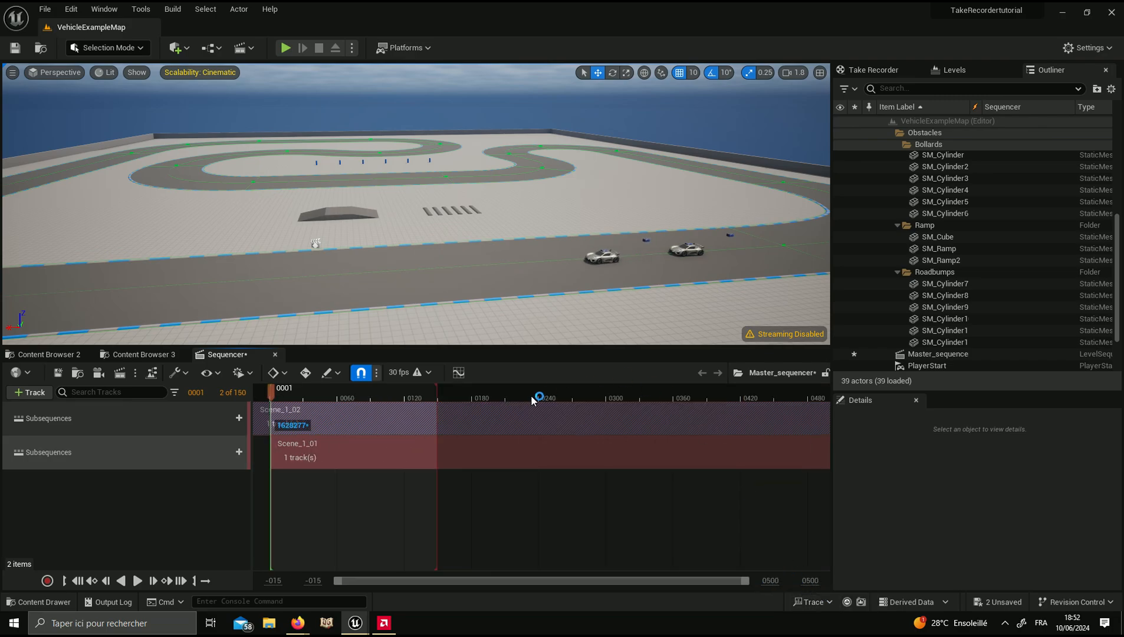
left_click_drag(435, 391, 784, 426)
right_click_drag(637, 266, 548, 265)
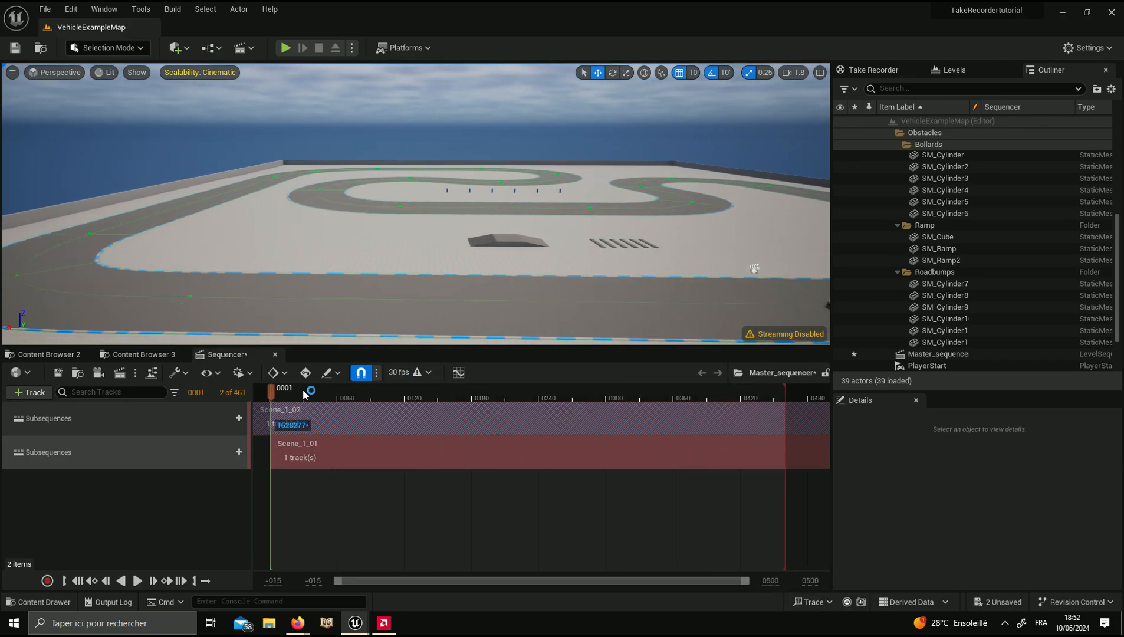
Scrub Master_sequencer up to about frame 159 and check the gap between the two cars along the straight and the bend.
mouse_move(413, 265)
right_mouse_down()
mouse_move(507, 269)
mouse_move(460, 265)
right_mouse_up()
left_click_drag(272, 394, 349, 403)
right_click_drag(417, 281, 354, 280)
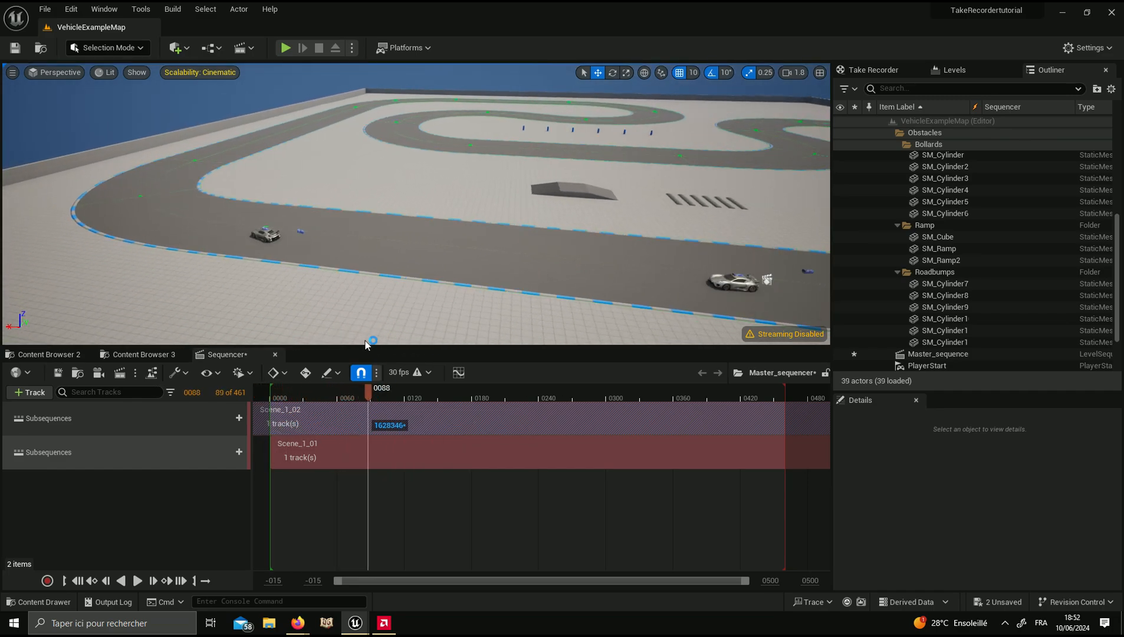
left_click_drag(390, 391, 390, 393)
left_click_drag(322, 416, 282, 408)
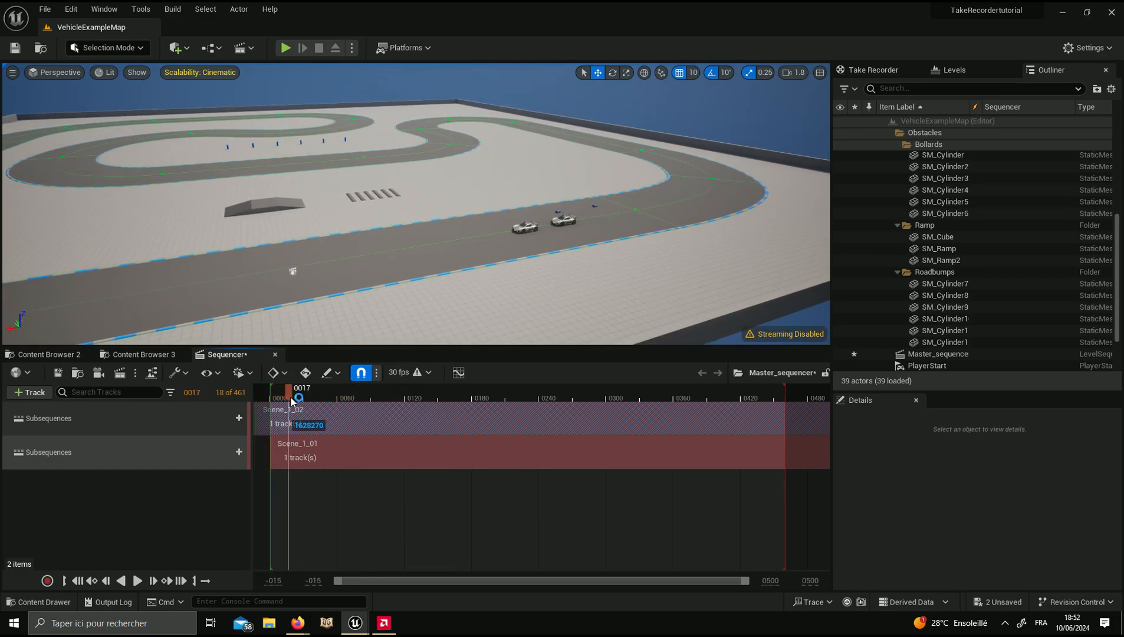
left_click_drag(301, 403, 363, 401)
left_click_drag(362, 358, 383, 397)
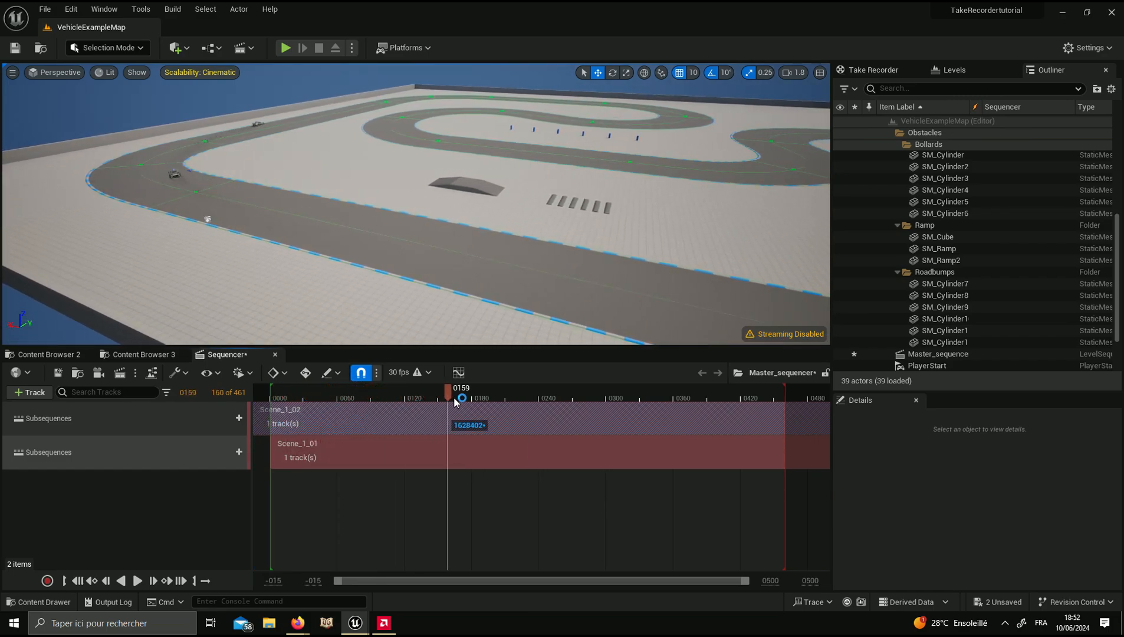
left_click_drag(511, 406, 847, 467)
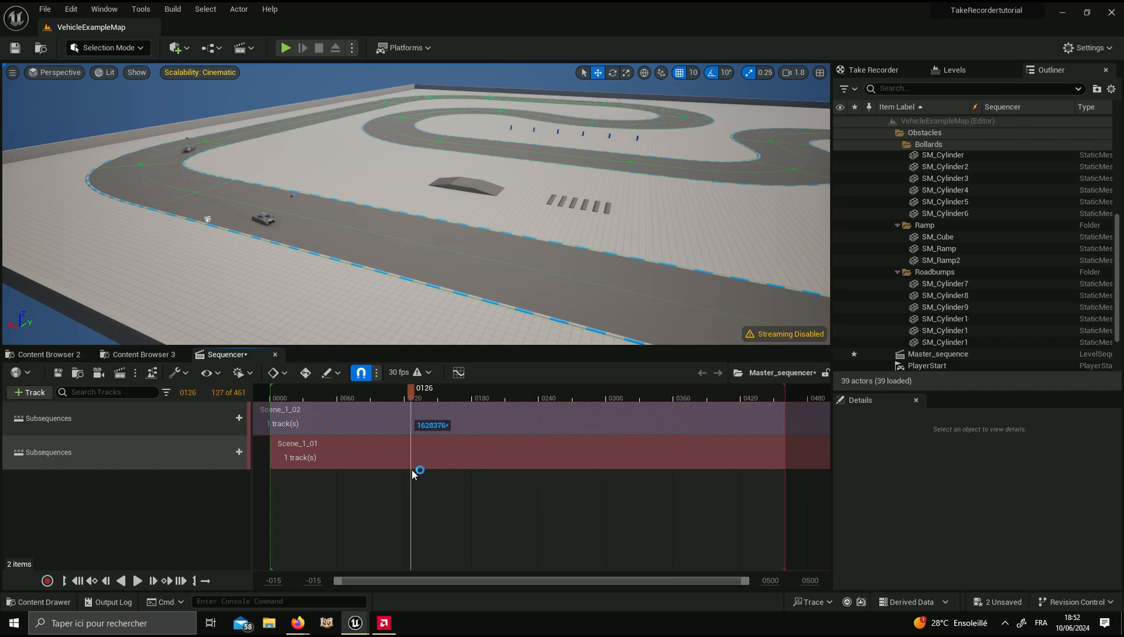
right_click_drag(439, 319, 439, 317)
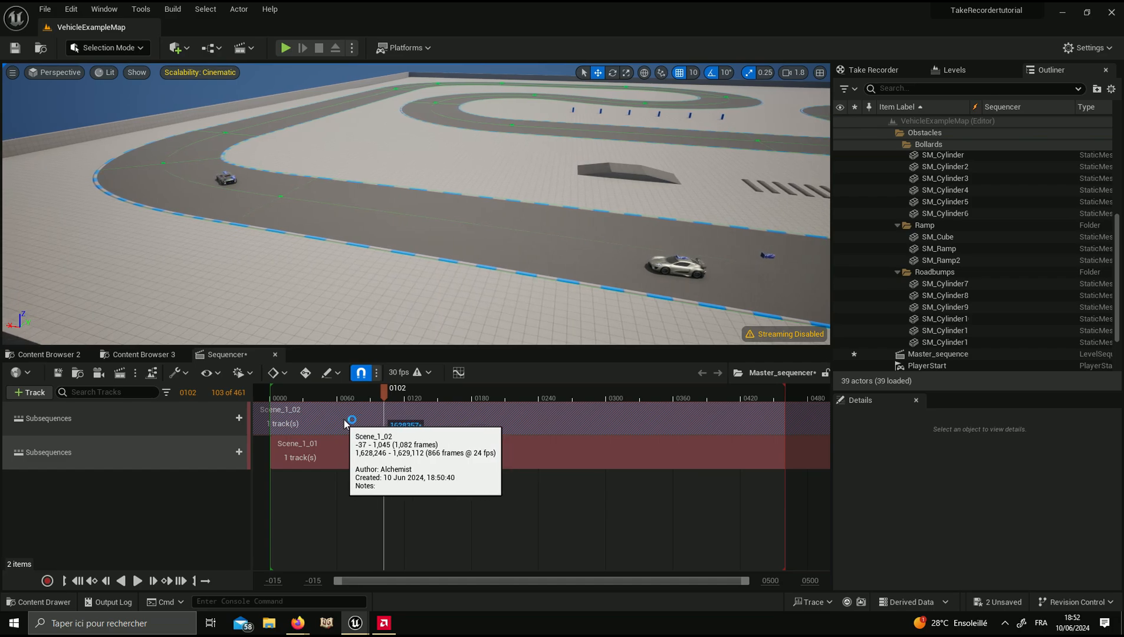
Turn off timeline snapping and slide the Scene_1_02 section later so that it starts at about frame -8.
left_click_drag(316, 419, 348, 425)
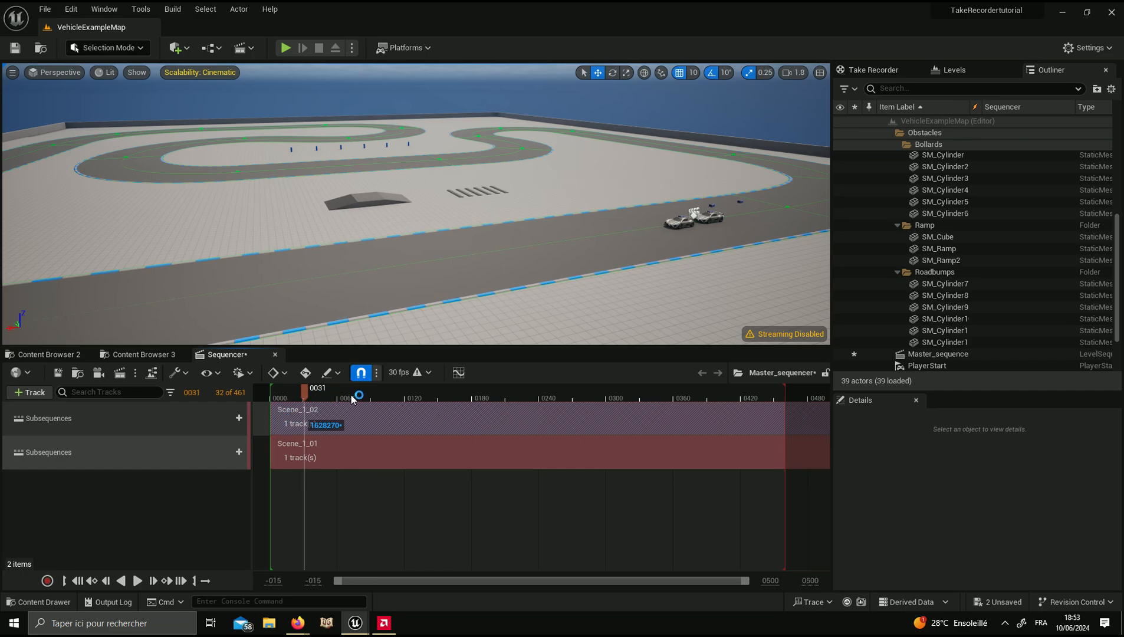
left_click_drag(344, 425, 334, 427)
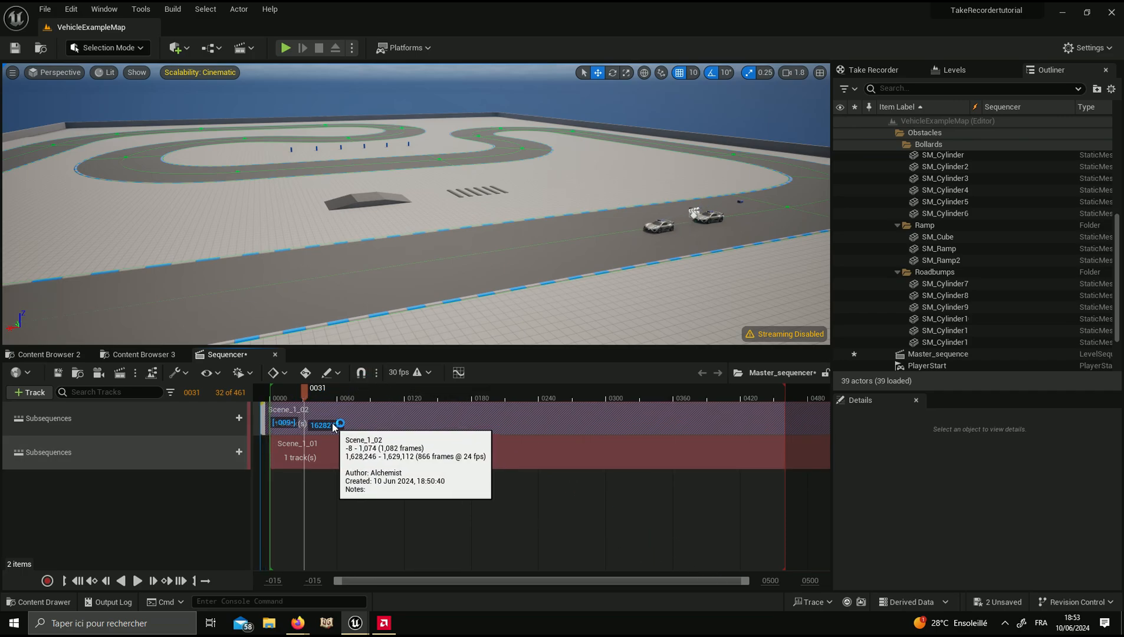
mouse_move(262, 401)
left_mouse_down()
mouse_move(320, 412)
mouse_move(269, 397)
left_mouse_up()
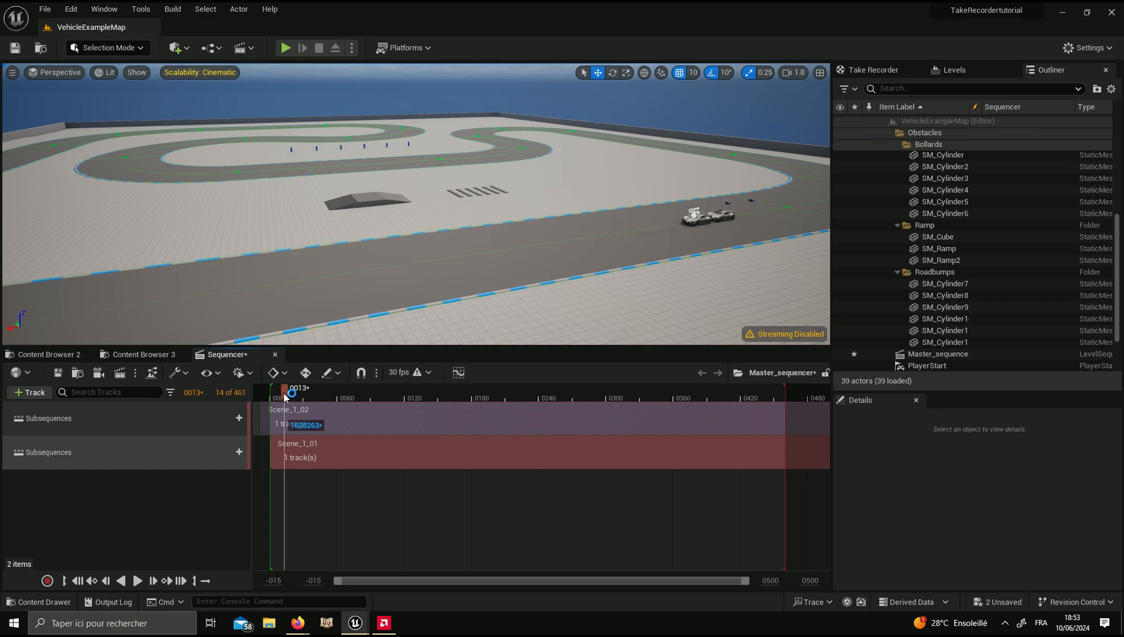
Select the Scene_1_01 and Scene_1_02 sections and slide both together about 11 frames earlier.
left_click(328, 442, "ctrl")
left_click(328, 426, "ctrl")
left_click(347, 426, "ctrl")
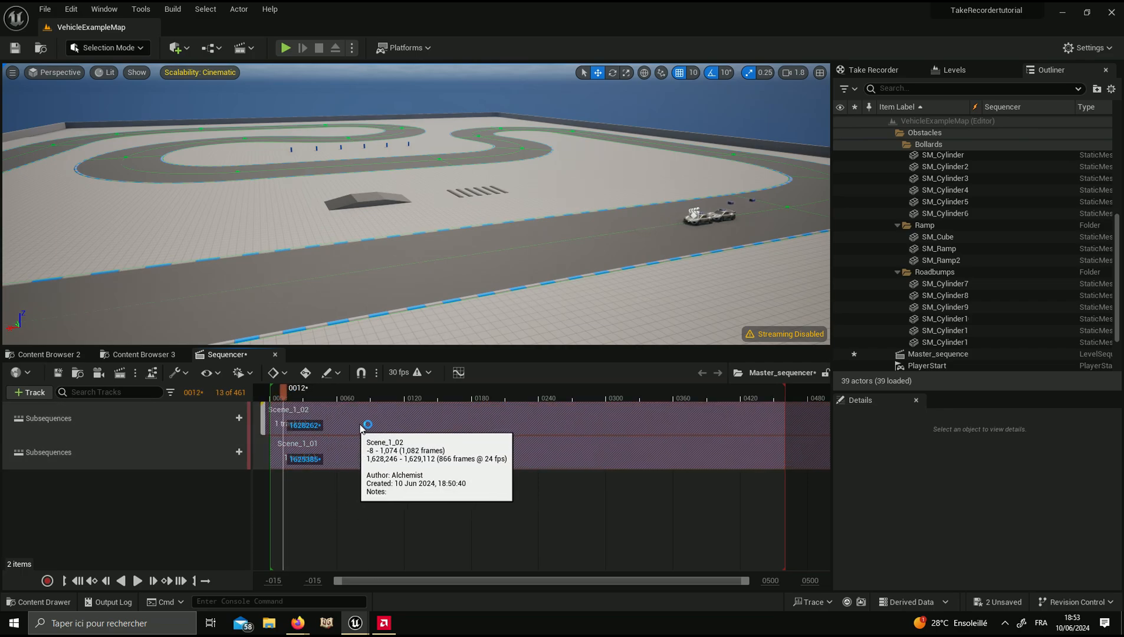
left_click_drag(377, 425, 364, 424)
Scrub Master_sequencer to about frame 130 and examine both cars from close up on the track.
left_click_drag(284, 394, 408, 407)
mouse_move(435, 298)
right_mouse_down()
mouse_move(383, 301)
mouse_move(434, 298)
right_mouse_up()
scroll(435, 298, "down", 5)
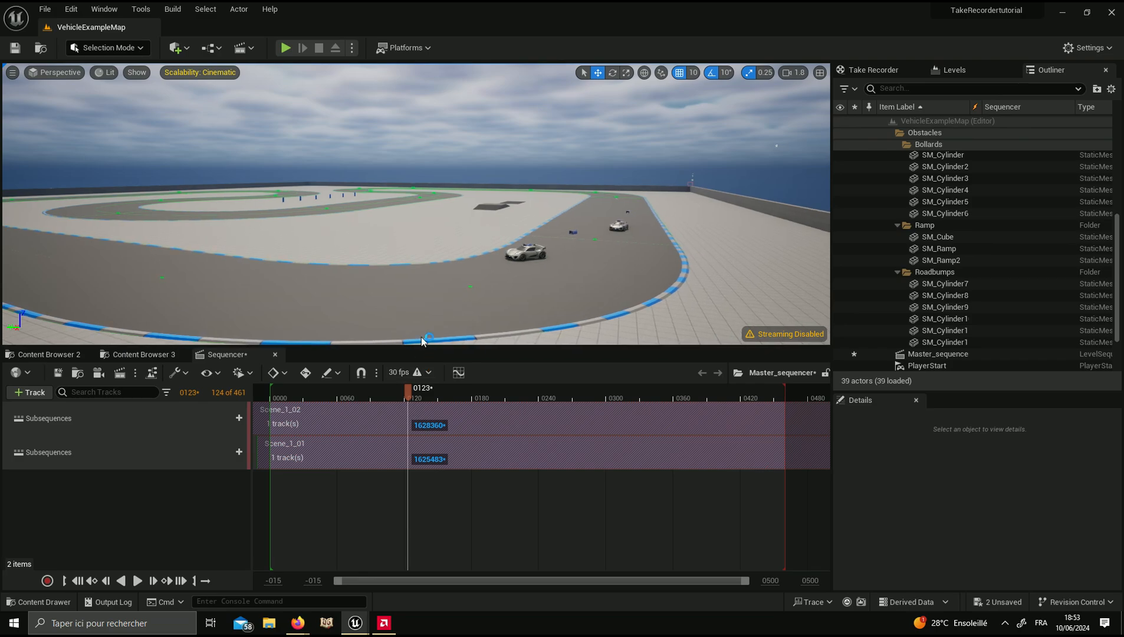
left_click_drag(402, 393, 417, 397)
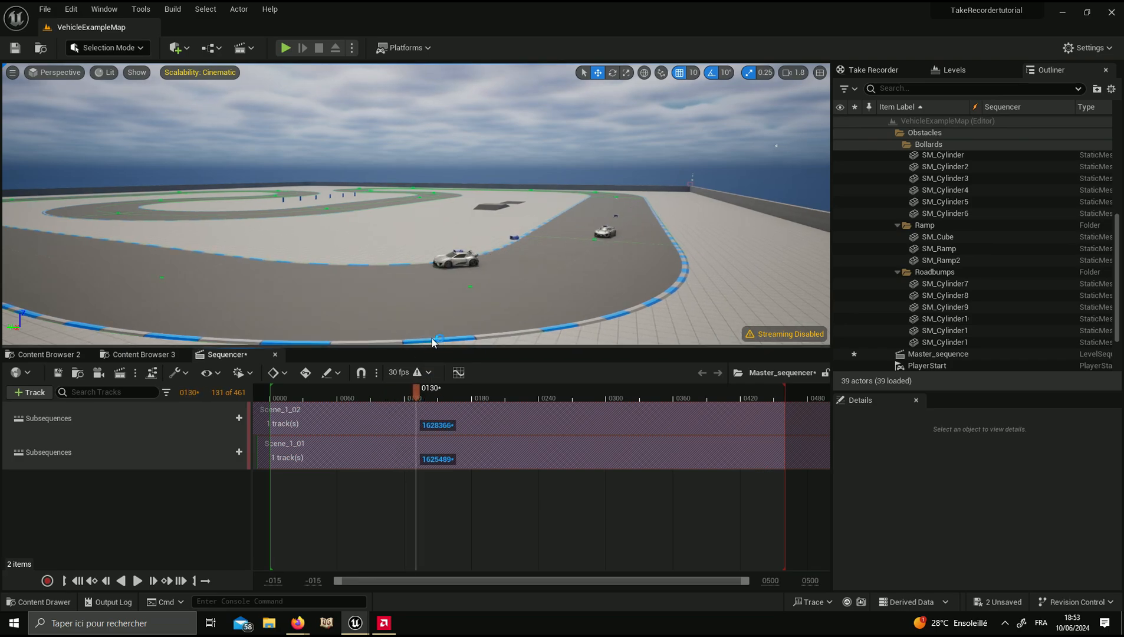
scroll(369, 293, "up", 3)
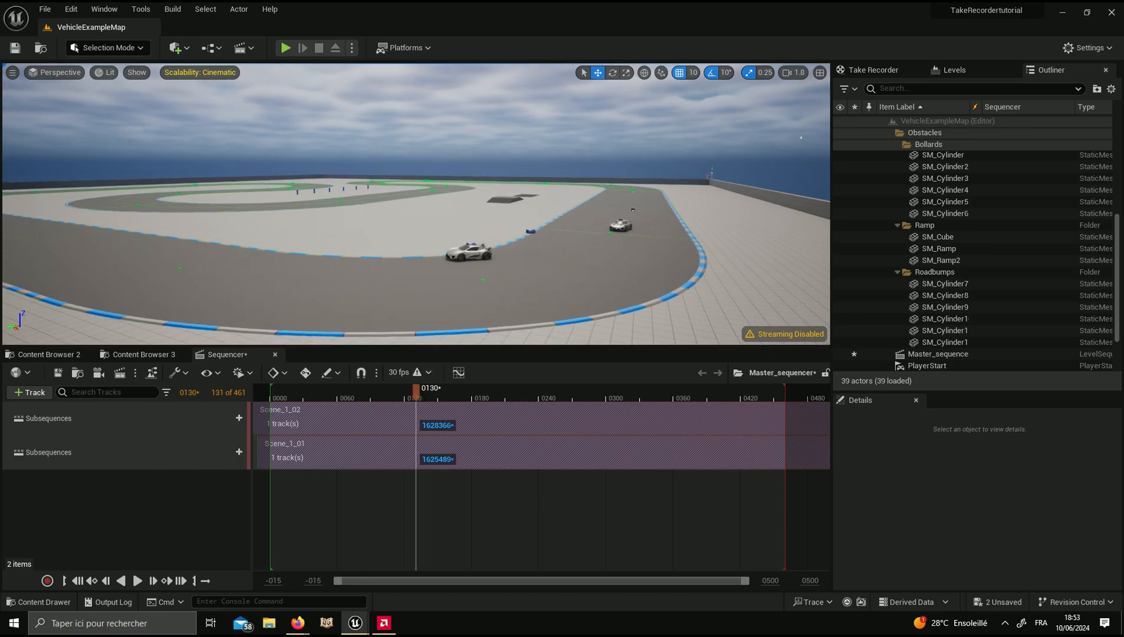
right_click_drag(364, 279, 504, 246)
right_click_drag(509, 256, 474, 242)
key("w")
key("w")
key("w")
key("s")
key("w")
key("d")
key("s")
key("w")
key("a")
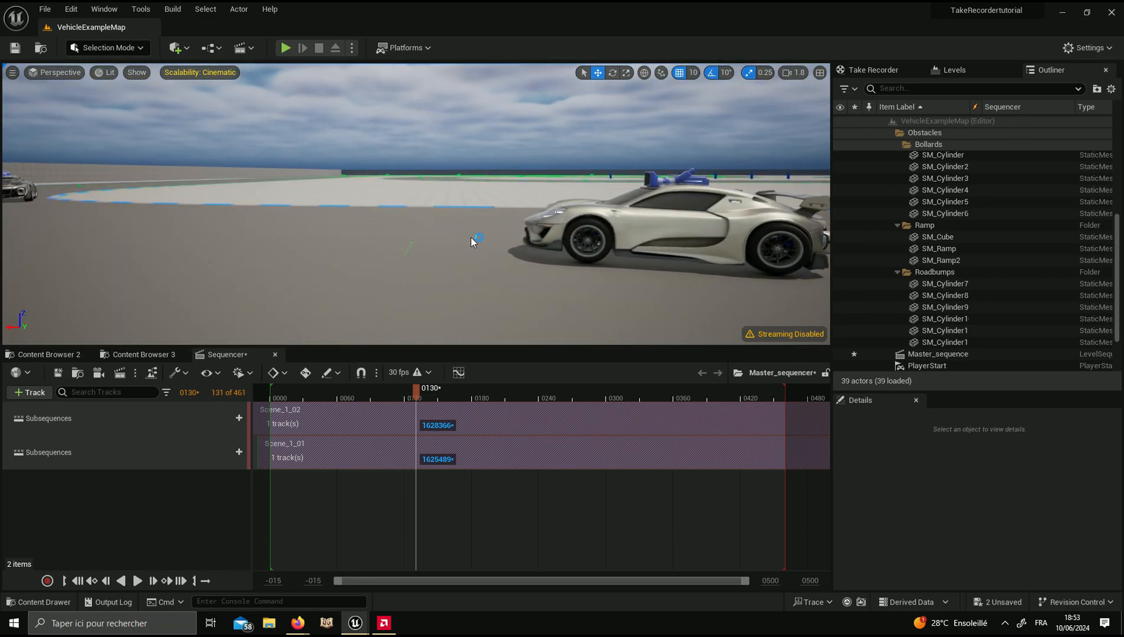
Select the nearer sports car and examine the Simulate Physics setting of its Mesh (VehicleMesh) component, leaving nothing selected.
left_click(156, 417)
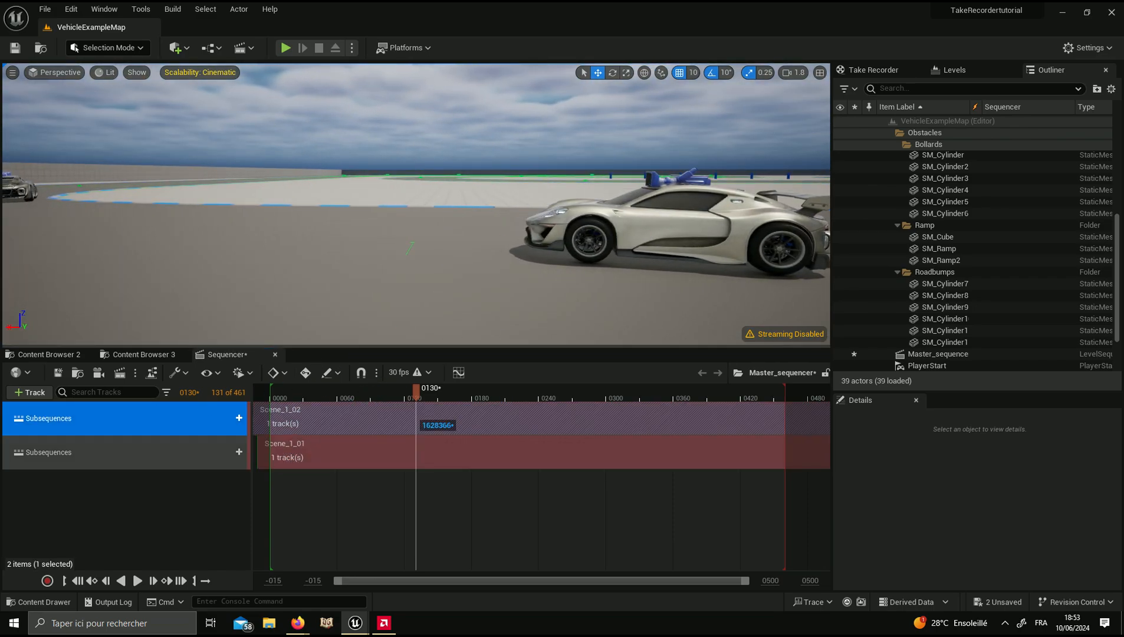
left_click(769, 253)
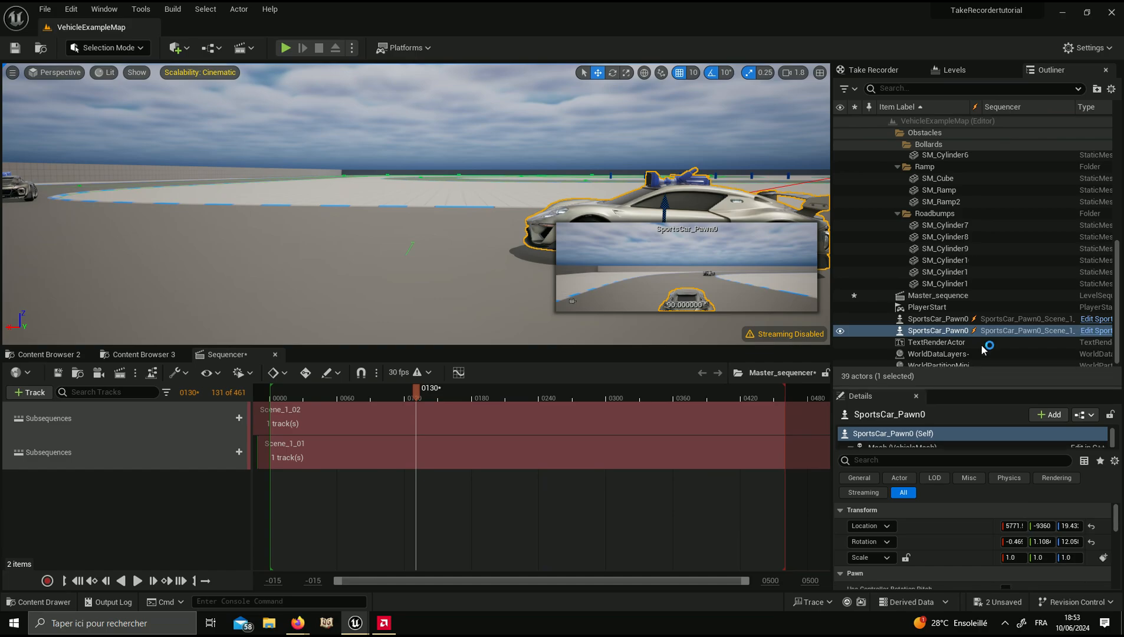
left_click_drag(985, 385, 985, 327)
scroll(928, 489, "down", 3)
scroll(928, 489, "up", 1)
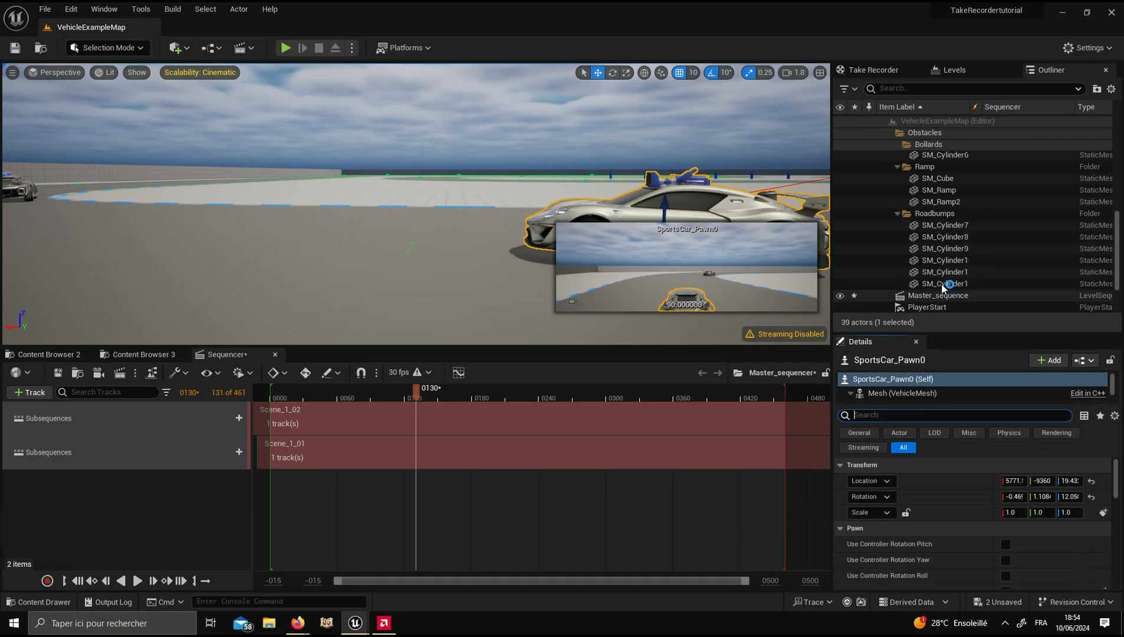
scroll(944, 288, "down", 3)
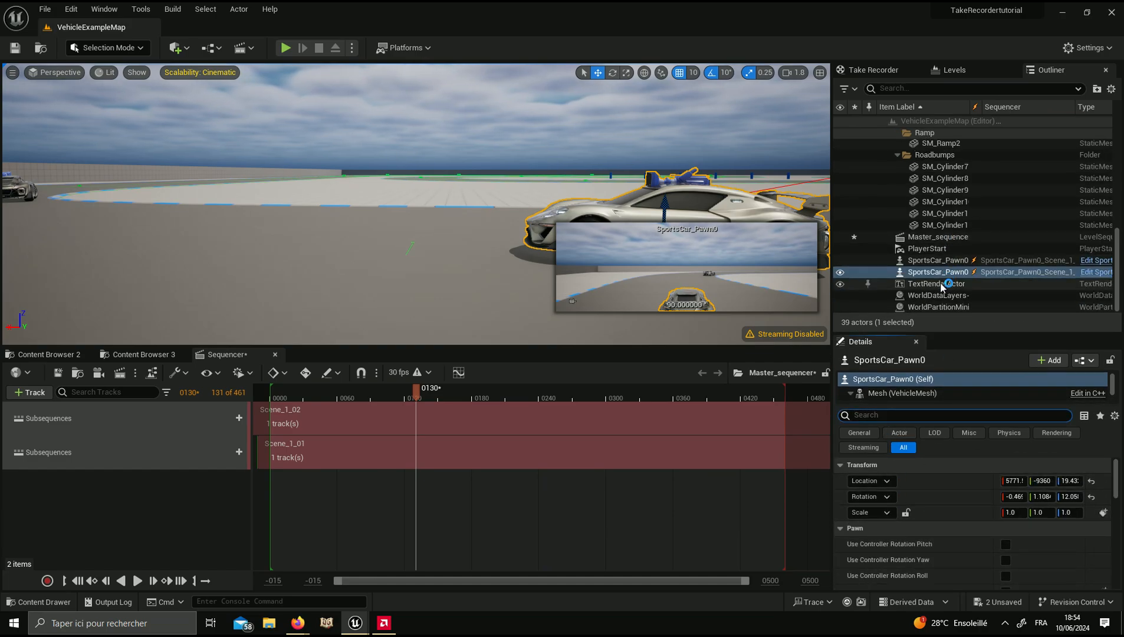
left_click(923, 393)
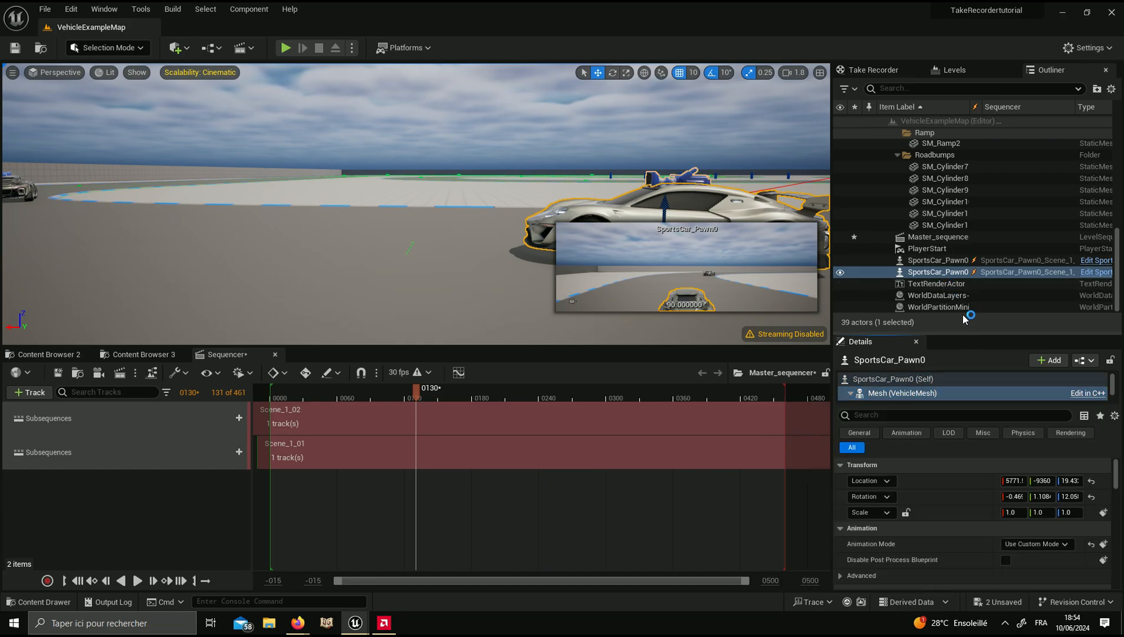
left_click_drag(965, 330, 979, 281)
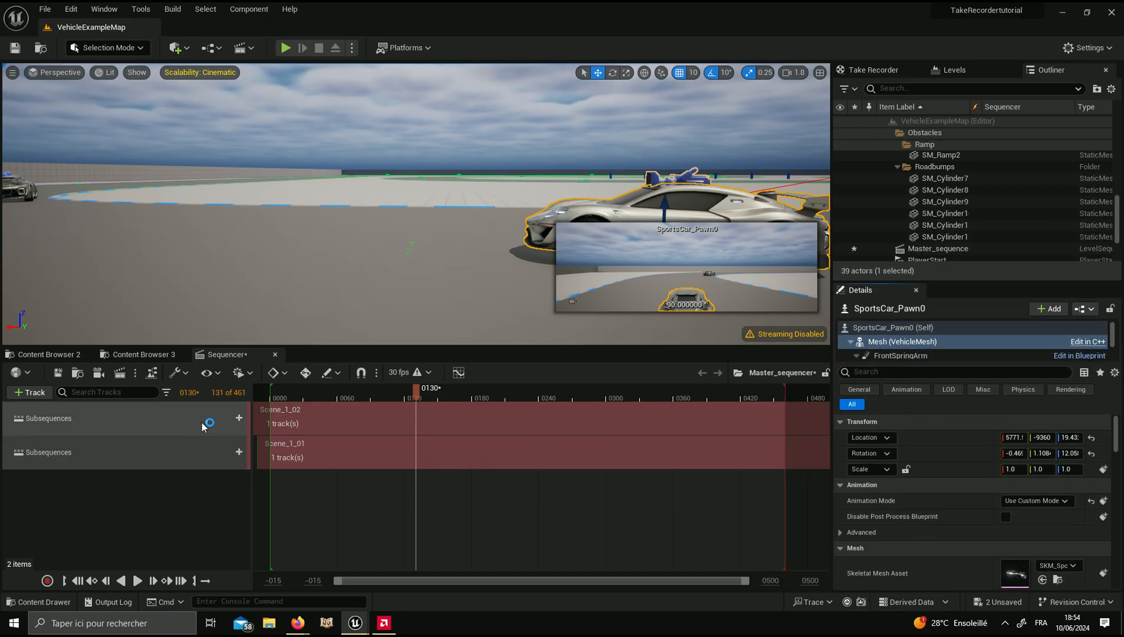
scroll(920, 472, "down", 10)
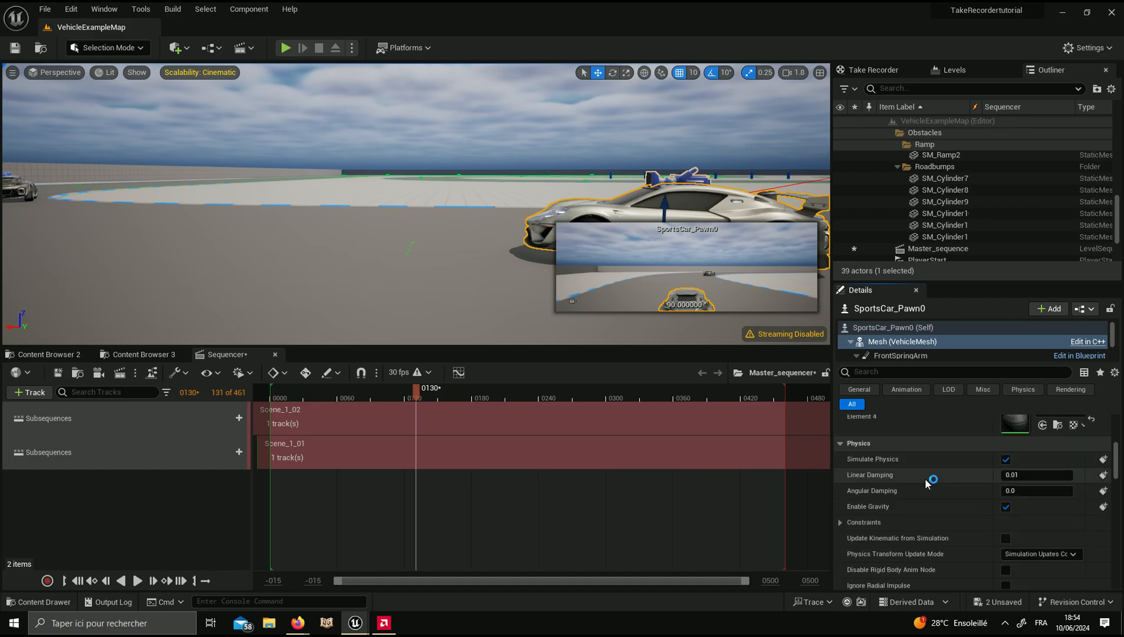
scroll(895, 467, "down", 1)
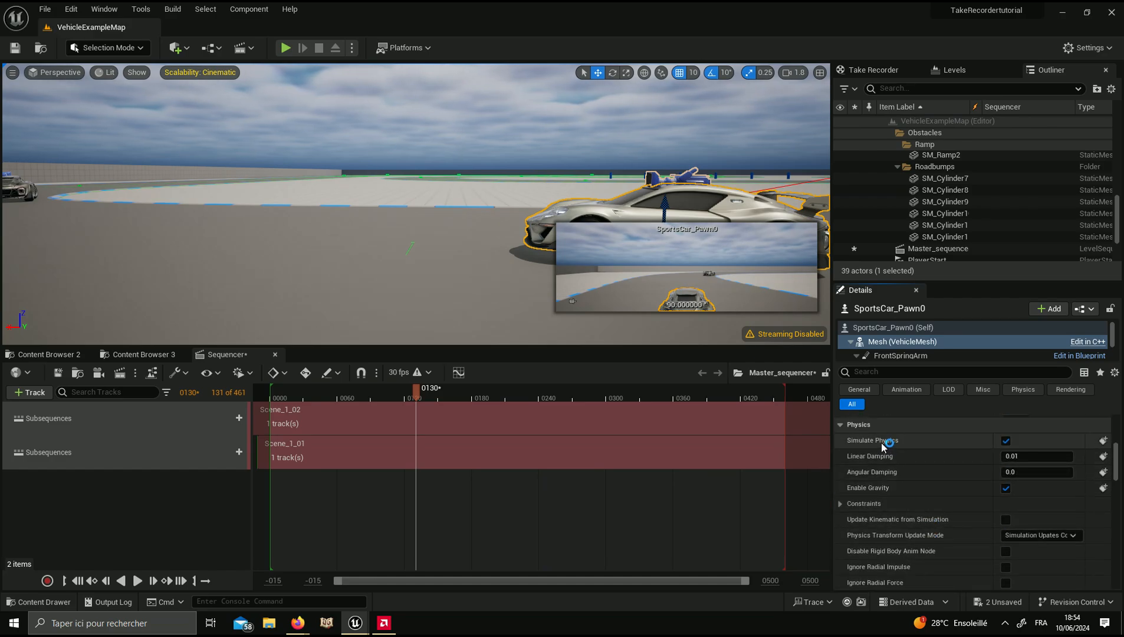
key("Escape")
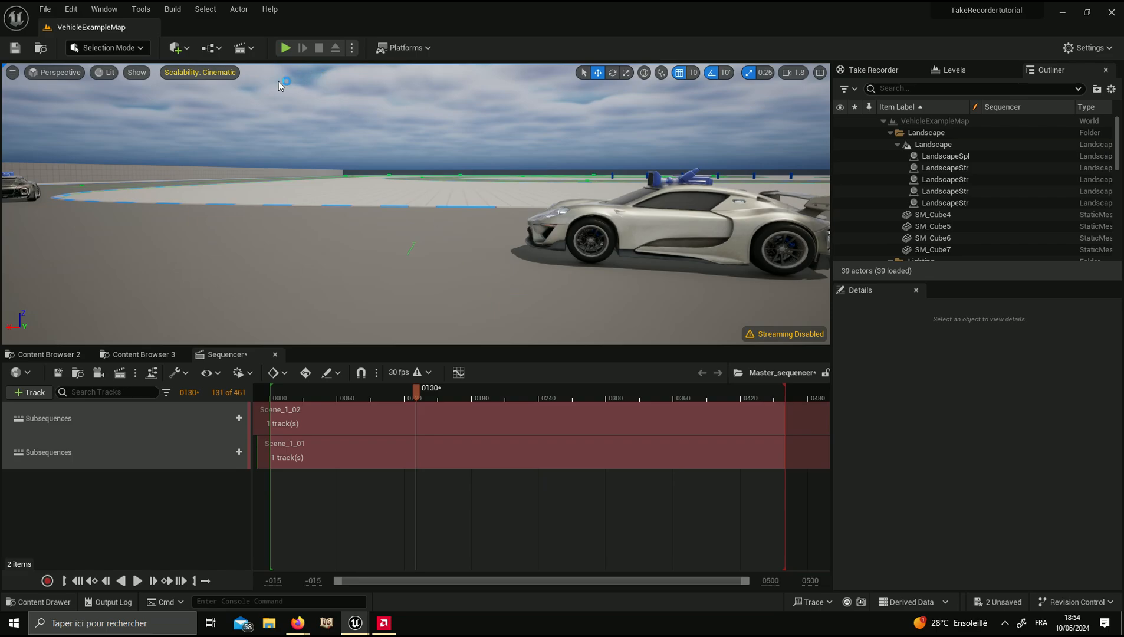
Start a test movie capture of Master_sequencer as Video Sequence (avi) at 1280 x 720, stop it and close the render settings.
left_click(120, 372)
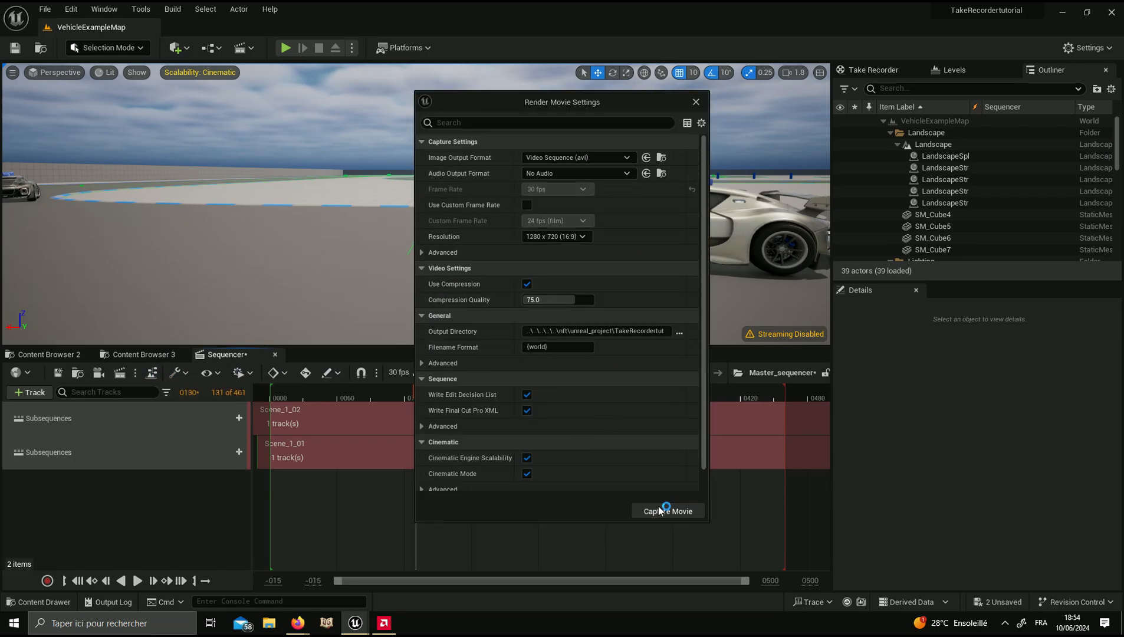
left_click(597, 444)
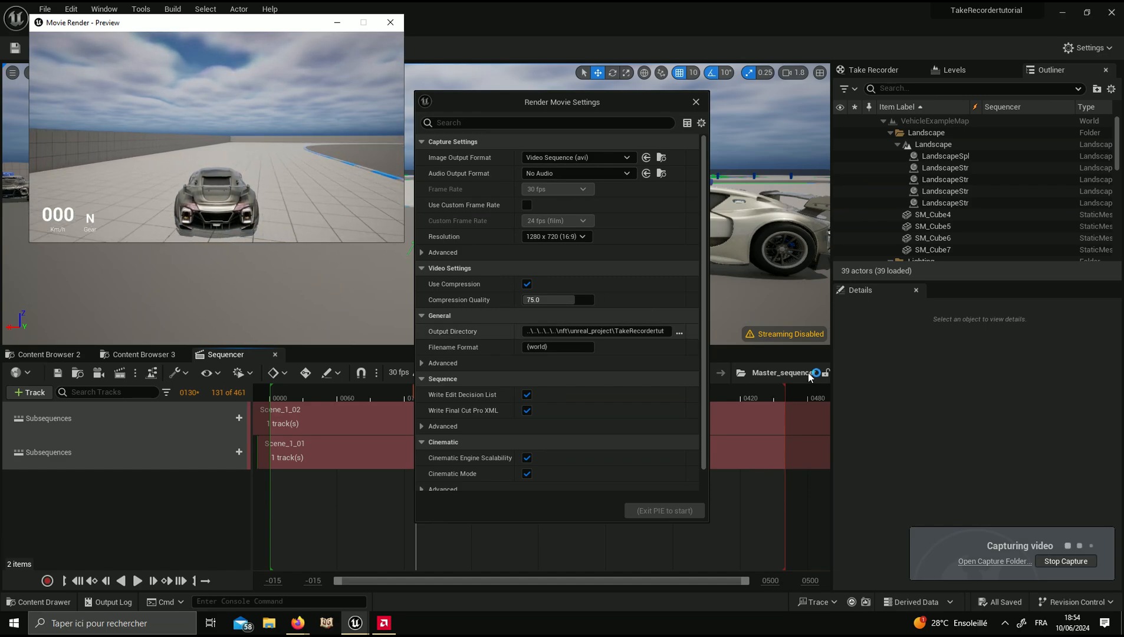
left_click(1066, 561)
left_click(696, 102)
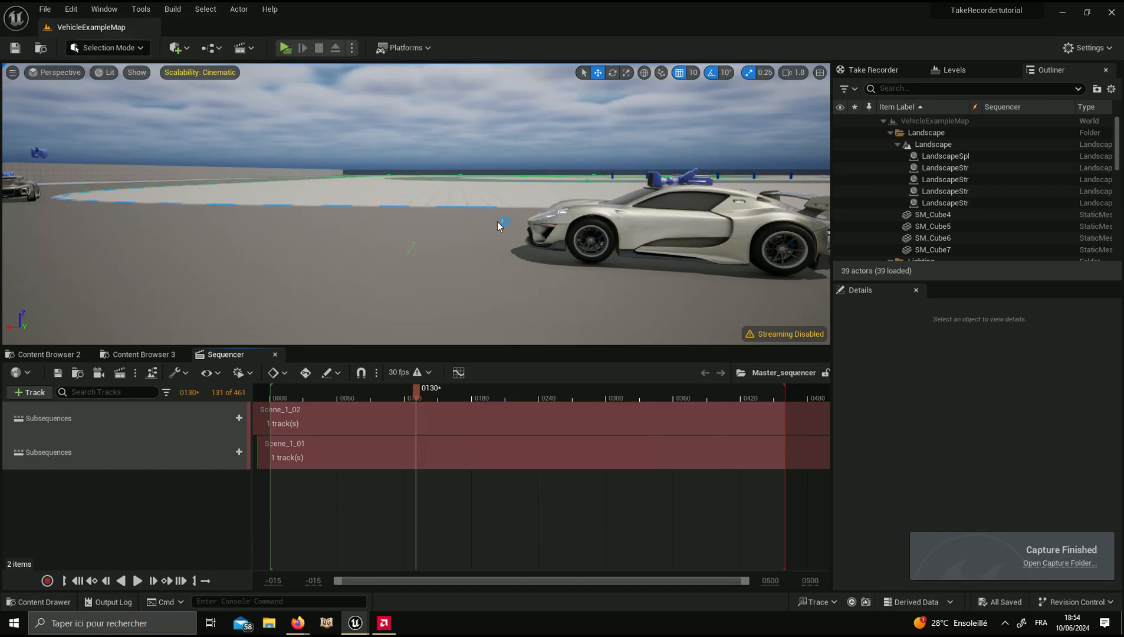
Disable Simulate Physics on the Mesh (VehicleMesh) component of both SportsCar_Pawn0 actors and save all changes.
right_click_drag(469, 252, 443, 258)
left_click(471, 283)
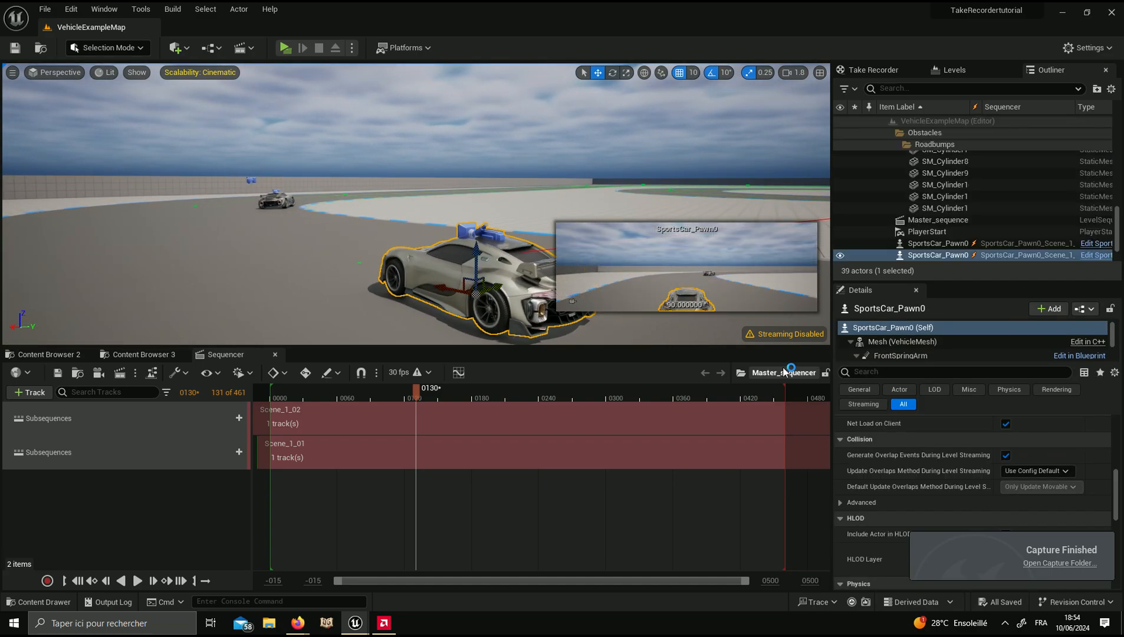
left_click(903, 342)
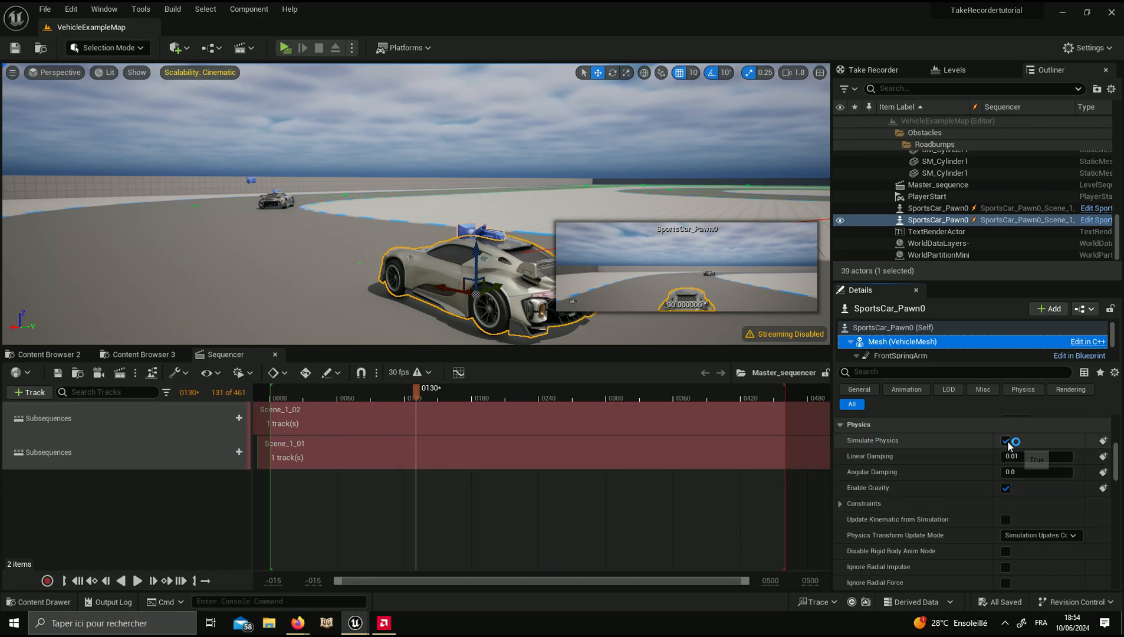
left_click(288, 194)
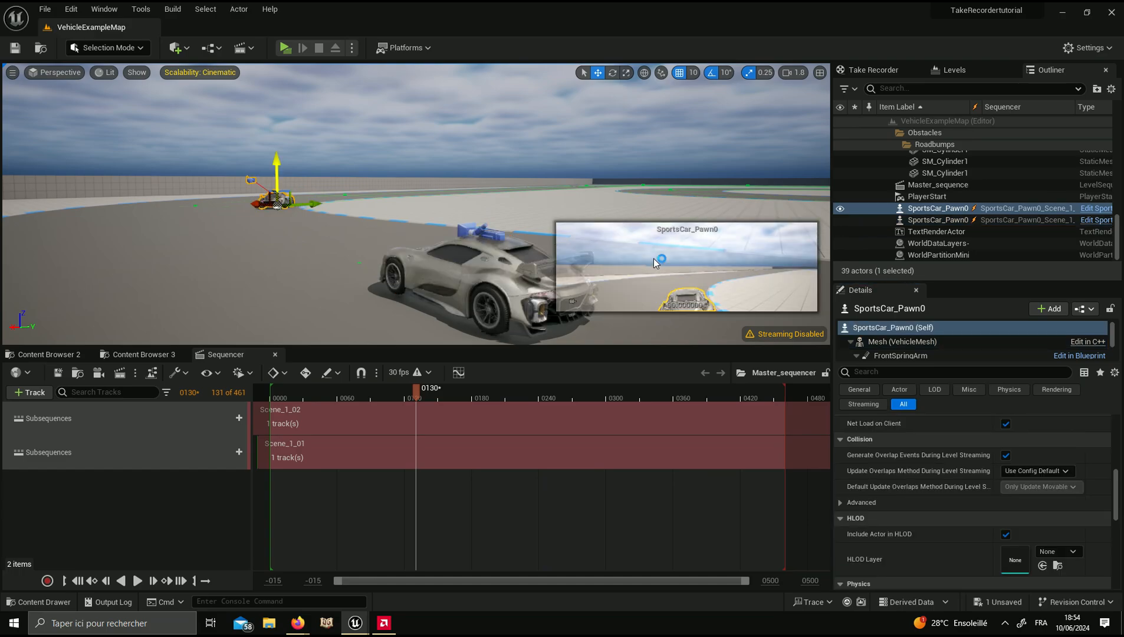
left_click(899, 342)
left_click(1006, 441)
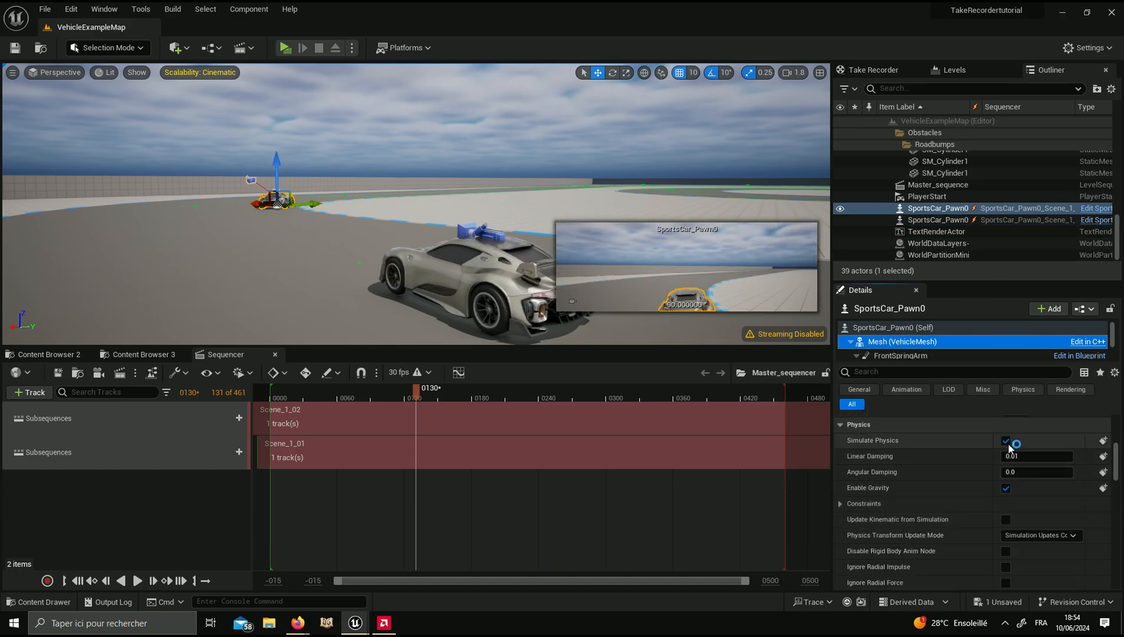
left_click(49, 12)
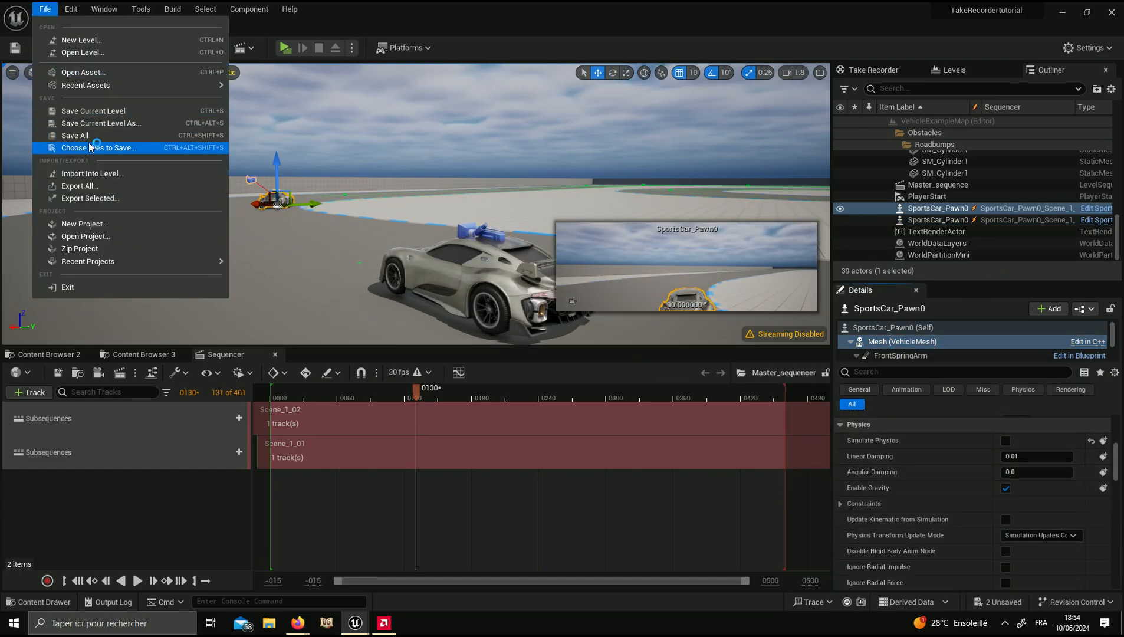
left_click(91, 136)
Move the playhead to about frame 14, run another test movie capture, stop it and close the render settings.
left_click(279, 397)
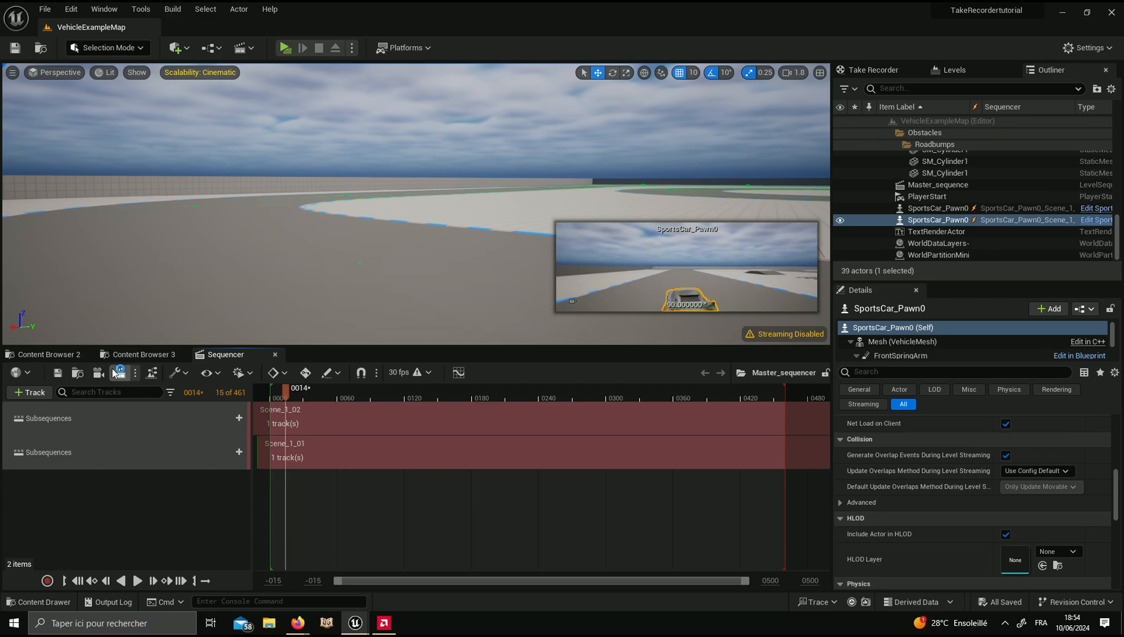
left_click(120, 372)
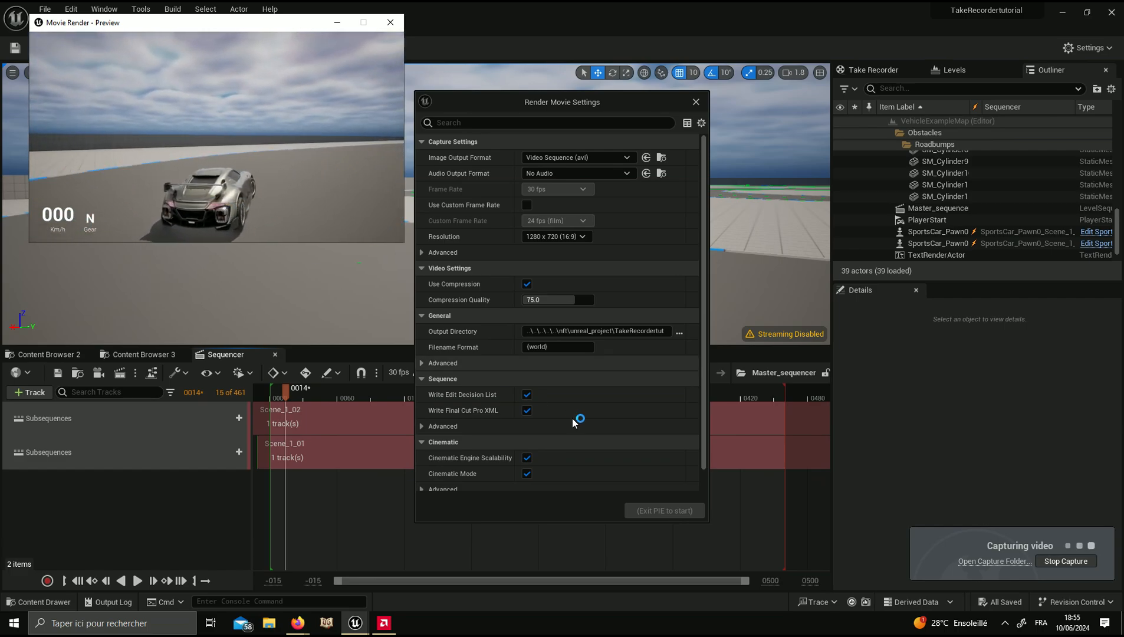
left_click(1066, 561)
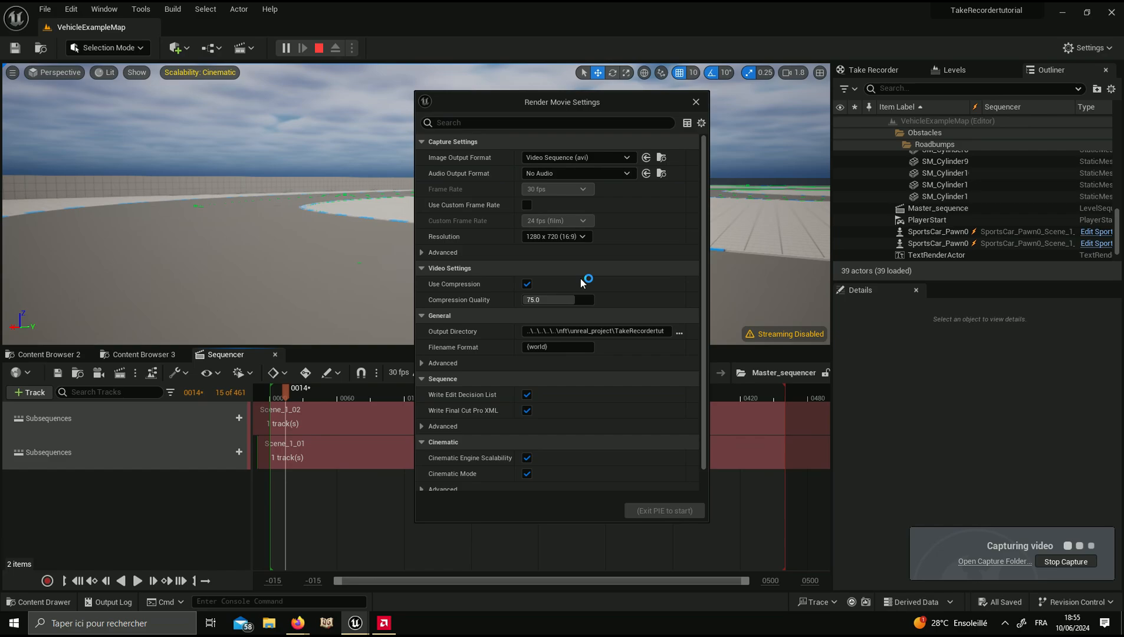
left_click(696, 103)
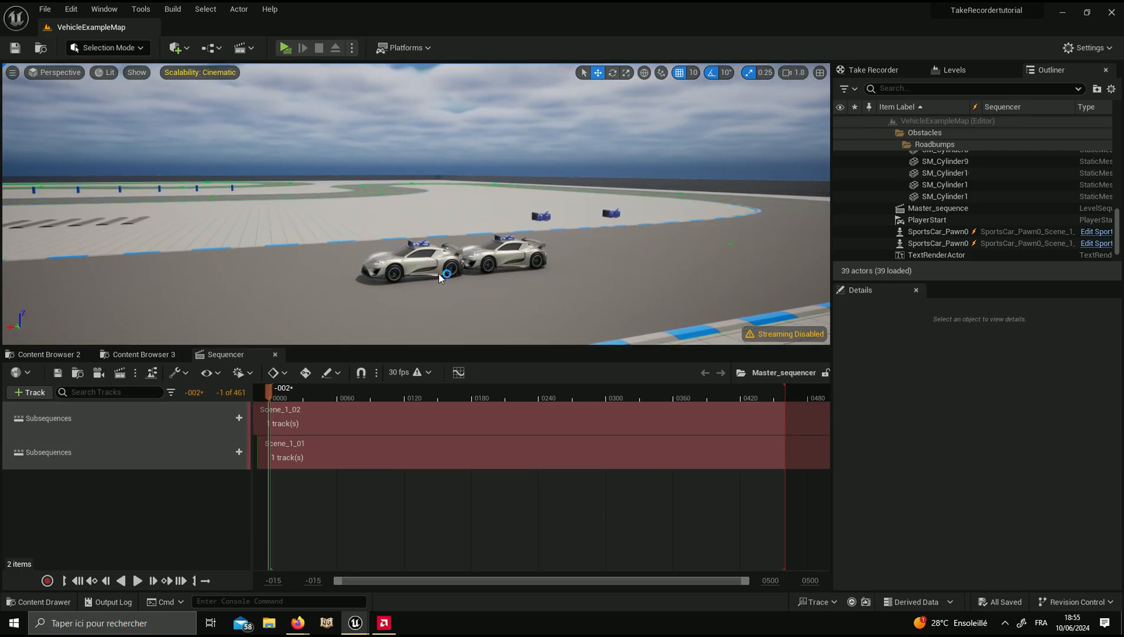
Open the Scene_1_02 subsequence, unlock it and delete its Camera Cuts track.
left_click(157, 418)
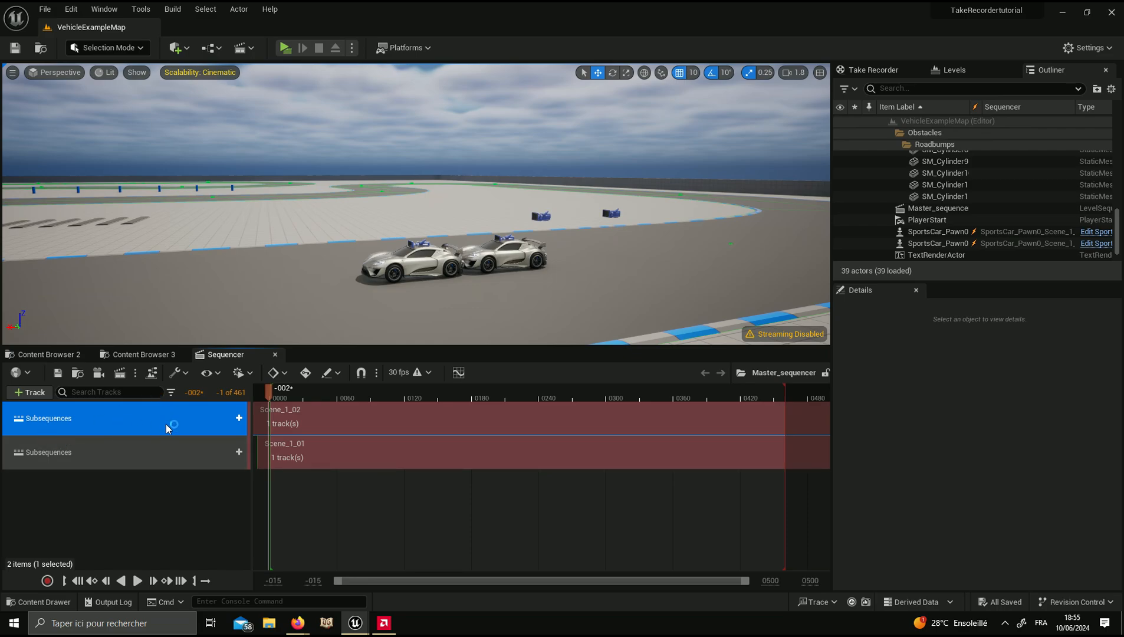
double_click(309, 420)
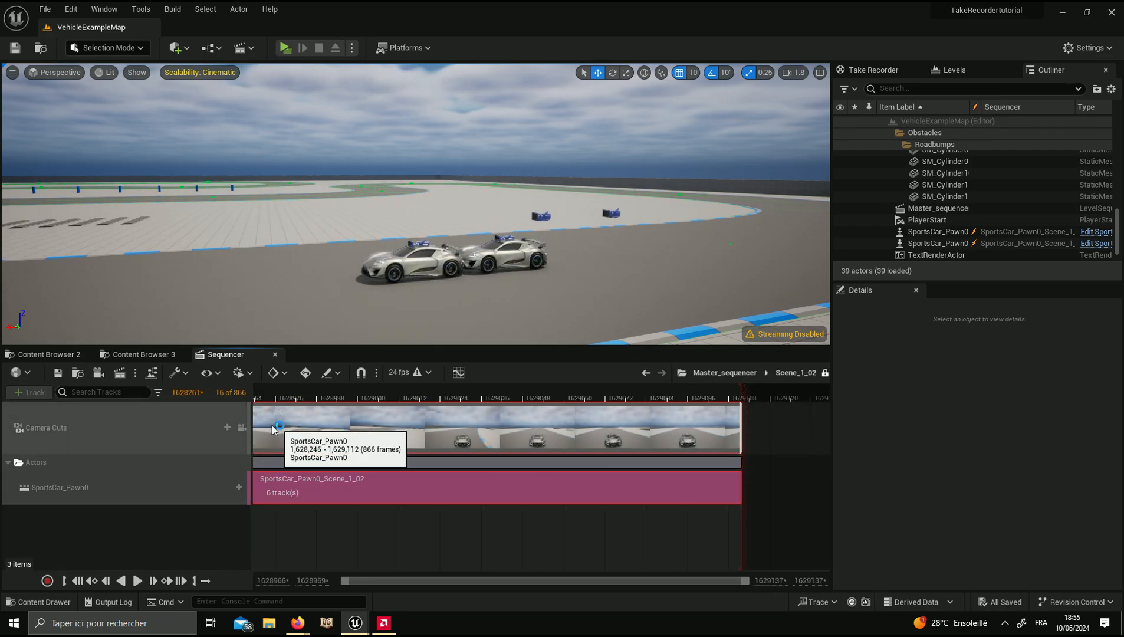
left_click(198, 439)
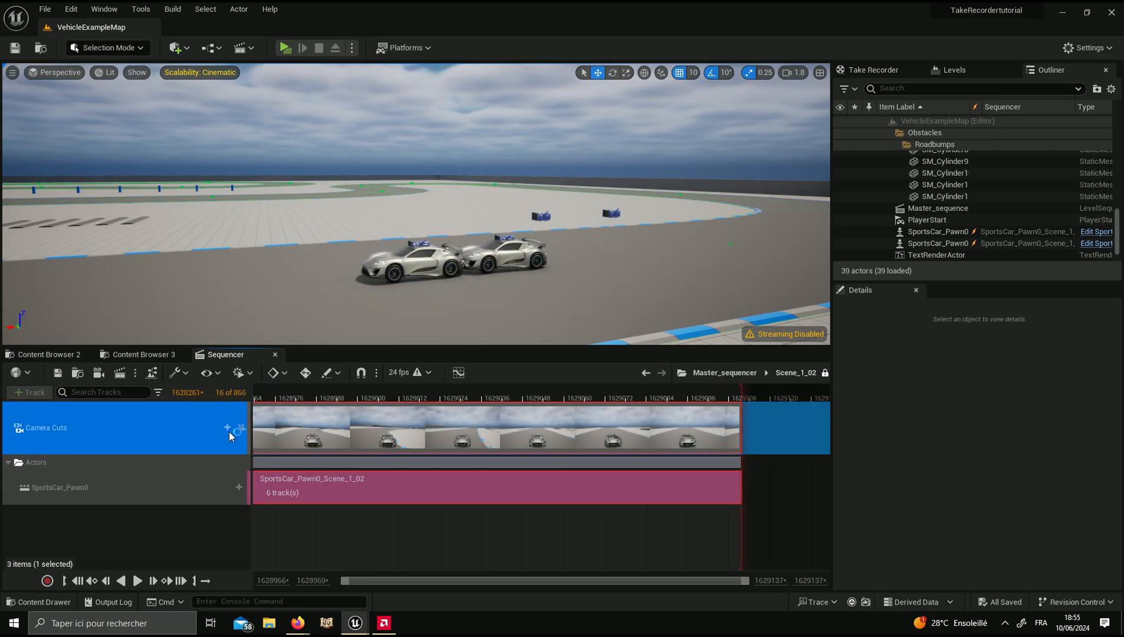
key("Delete")
left_click(299, 432)
key("Delete")
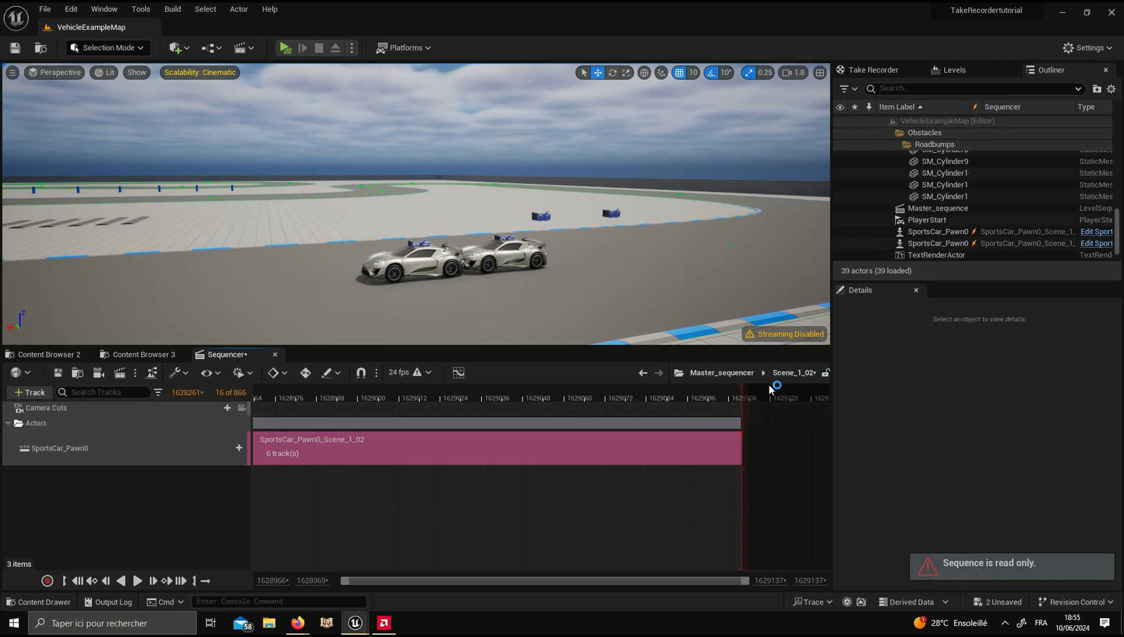
left_click(177, 408)
key("Delete")
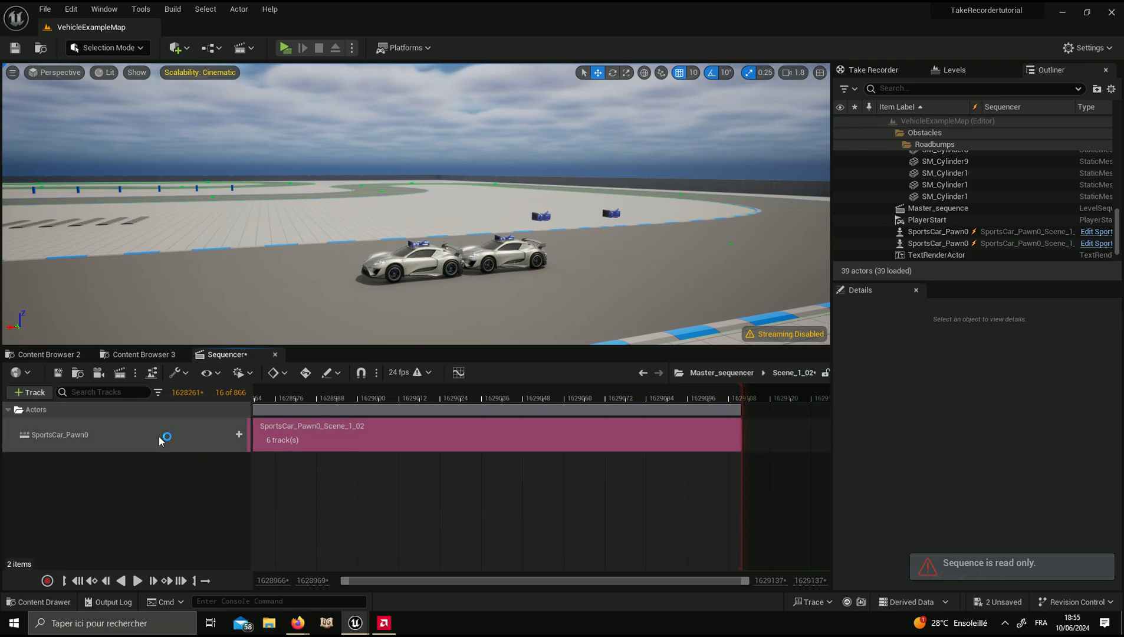
Open the SportsCar_Pawn0 subsequence inside Scene_1_02 and examine its camera, spring arm, VehicleMesh and Transform tracks.
left_click(198, 435)
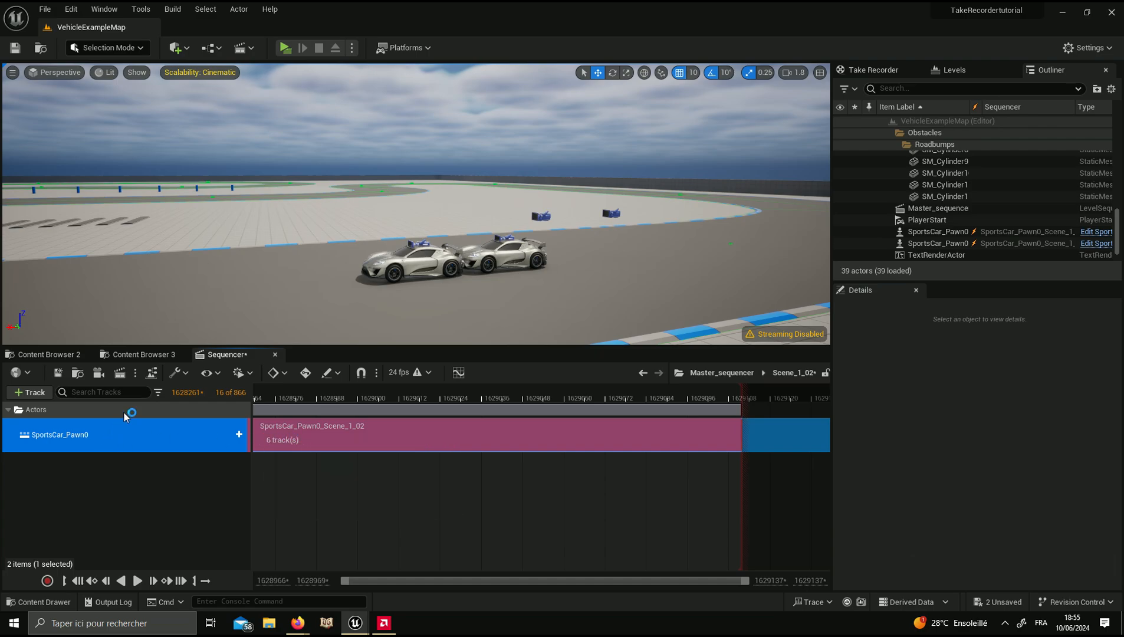
double_click(281, 428)
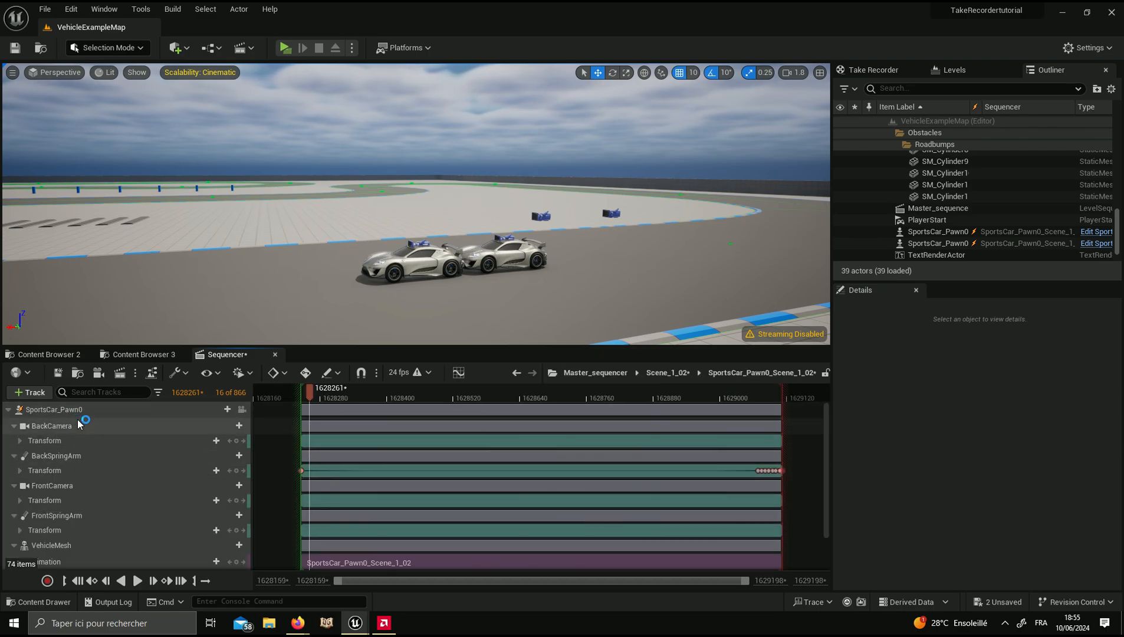
scroll(332, 485, "down", 3)
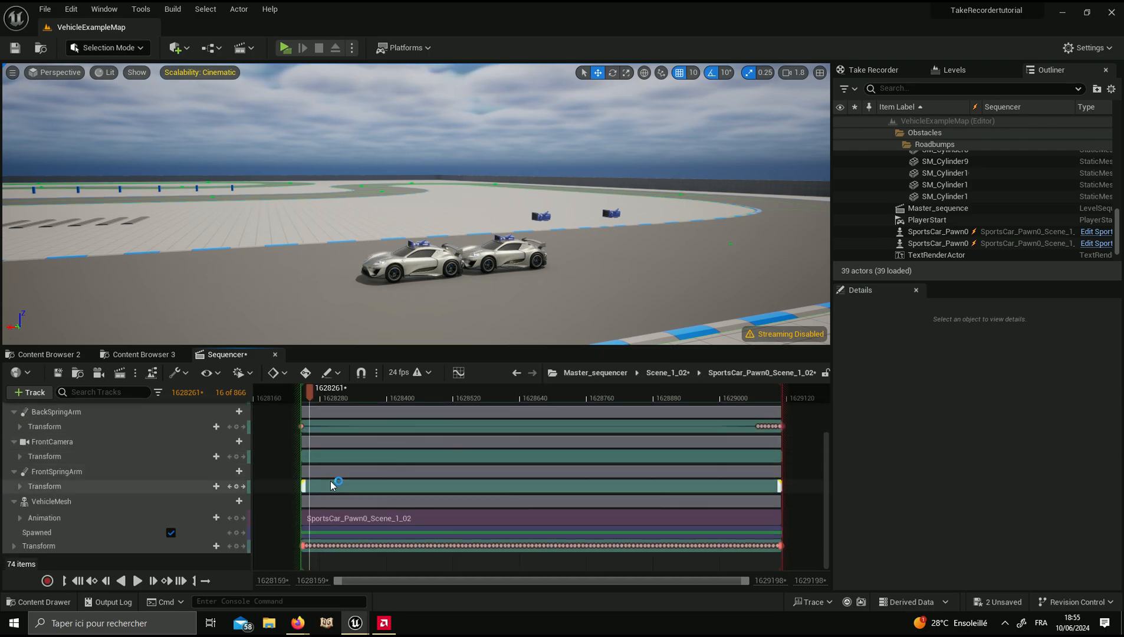
scroll(156, 518, "up", 3)
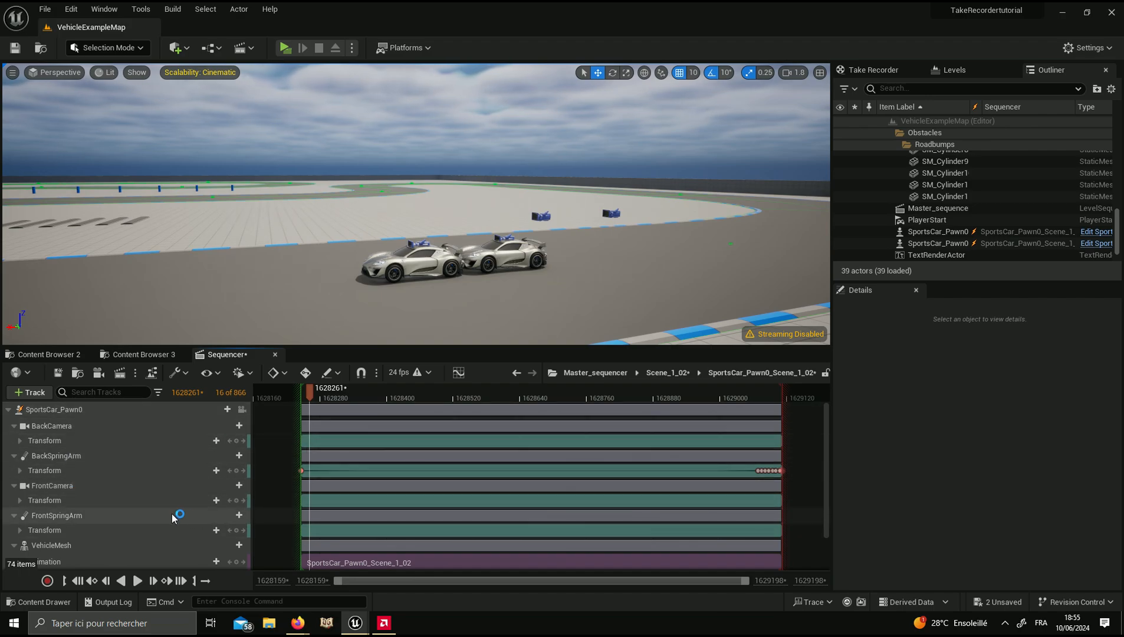
scroll(174, 516, "down", 3)
scroll(175, 501, "up", 3)
scroll(167, 451, "down", 3)
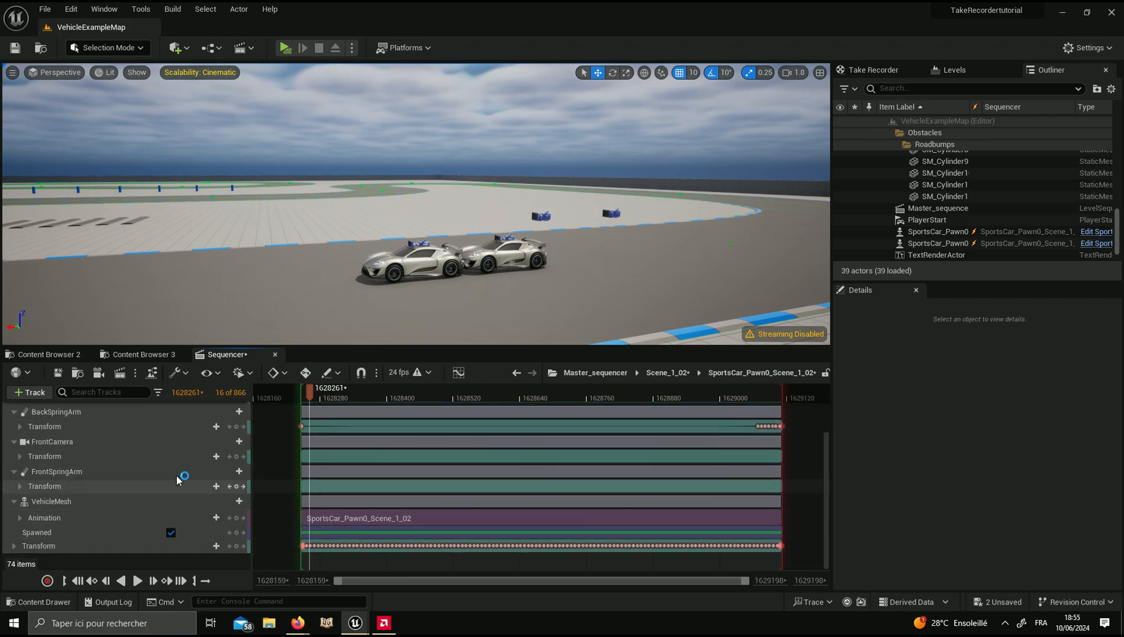
scroll(177, 475, "up", 3)
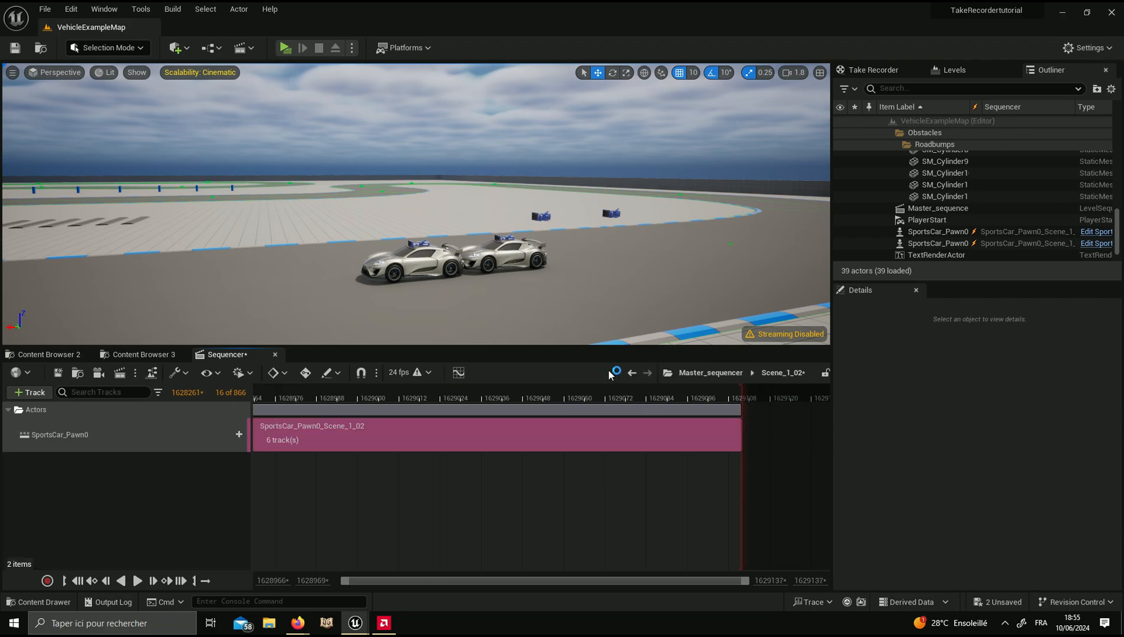
Return to Master_sequencer, open the Scene_1_01 subsequence and delete its Camera Cuts track.
left_click(702, 375)
double_click(306, 451)
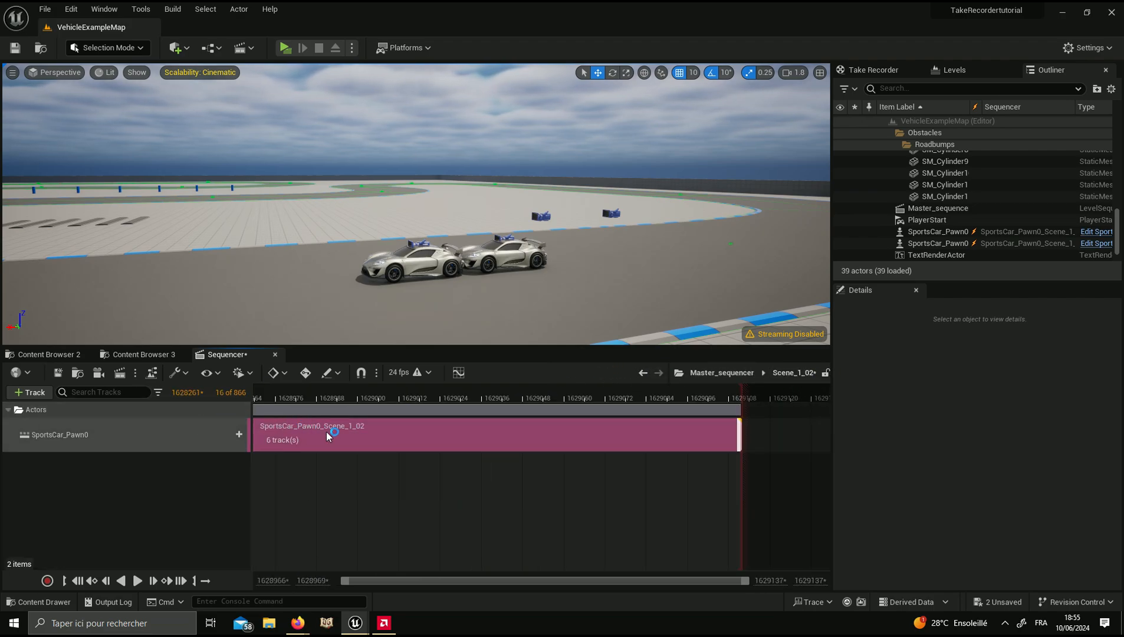
left_click(747, 373)
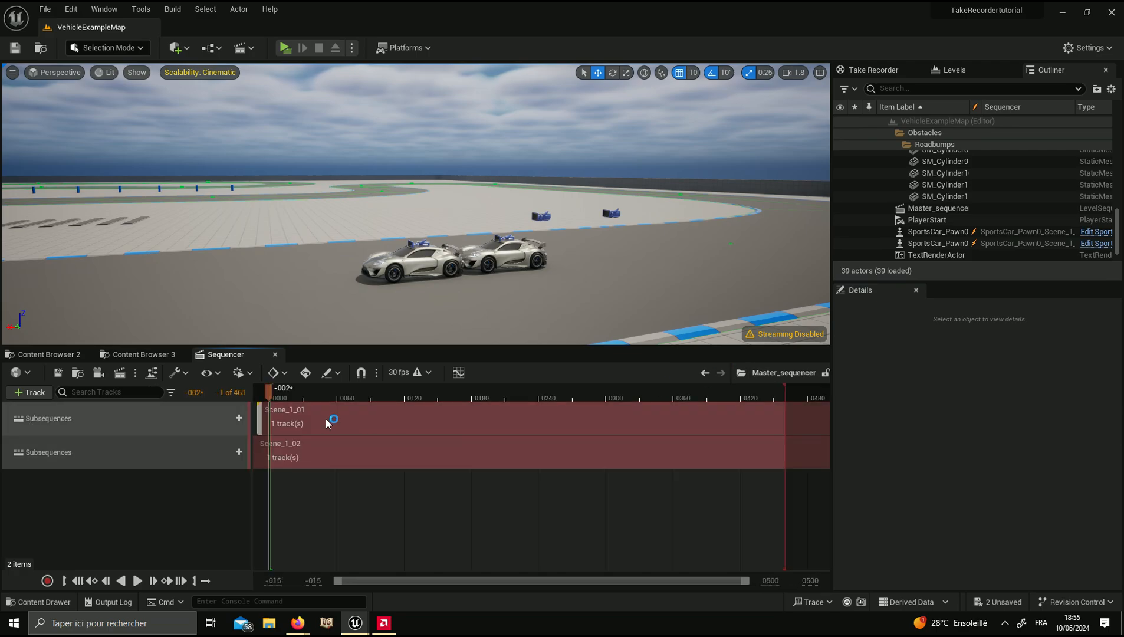
double_click(334, 420)
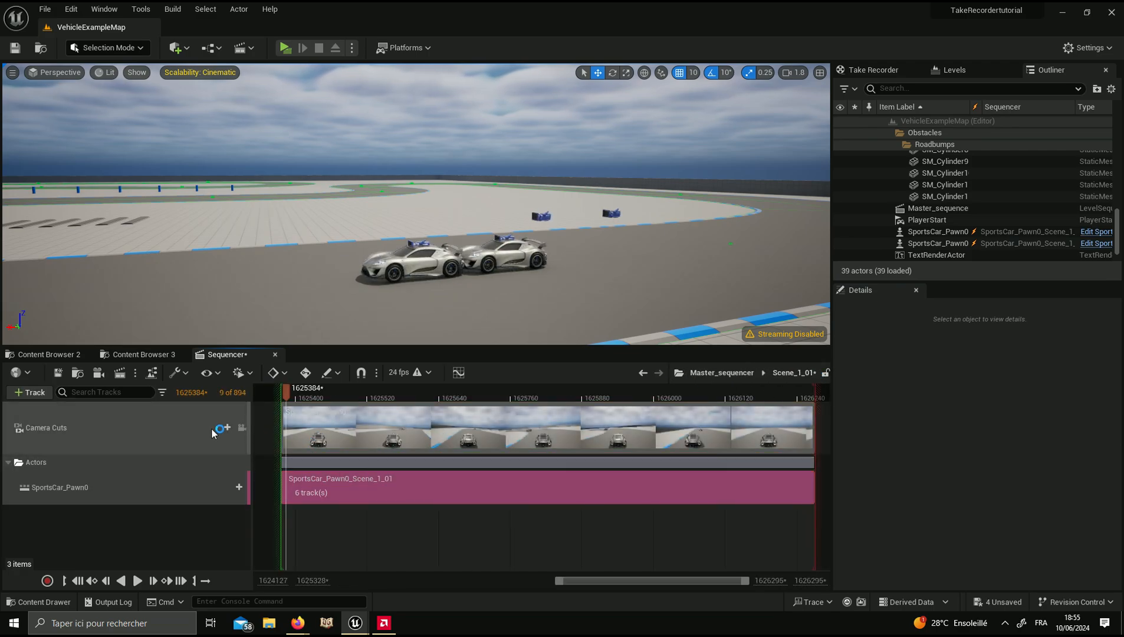
left_click(181, 428)
key("Delete")
Examine the tracks of the SportsCar_Pawn0 subsequence inside Scene_1_01 and return to Master_sequencer.
double_click(317, 441)
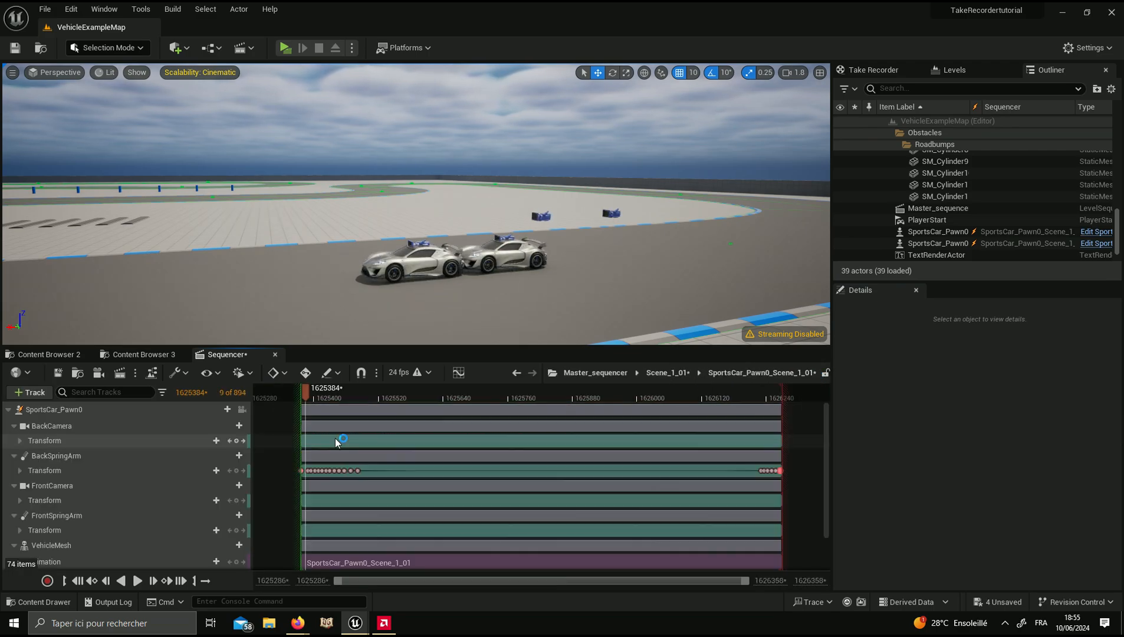
scroll(236, 472, "down", 3)
scroll(219, 468, "up", 3)
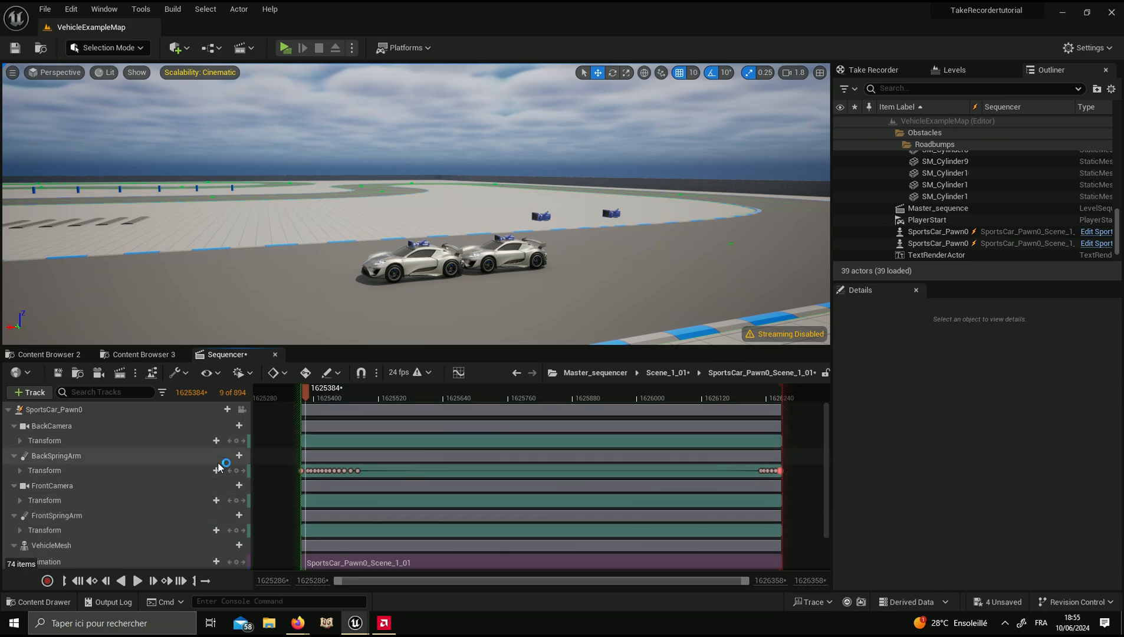
left_click(626, 373)
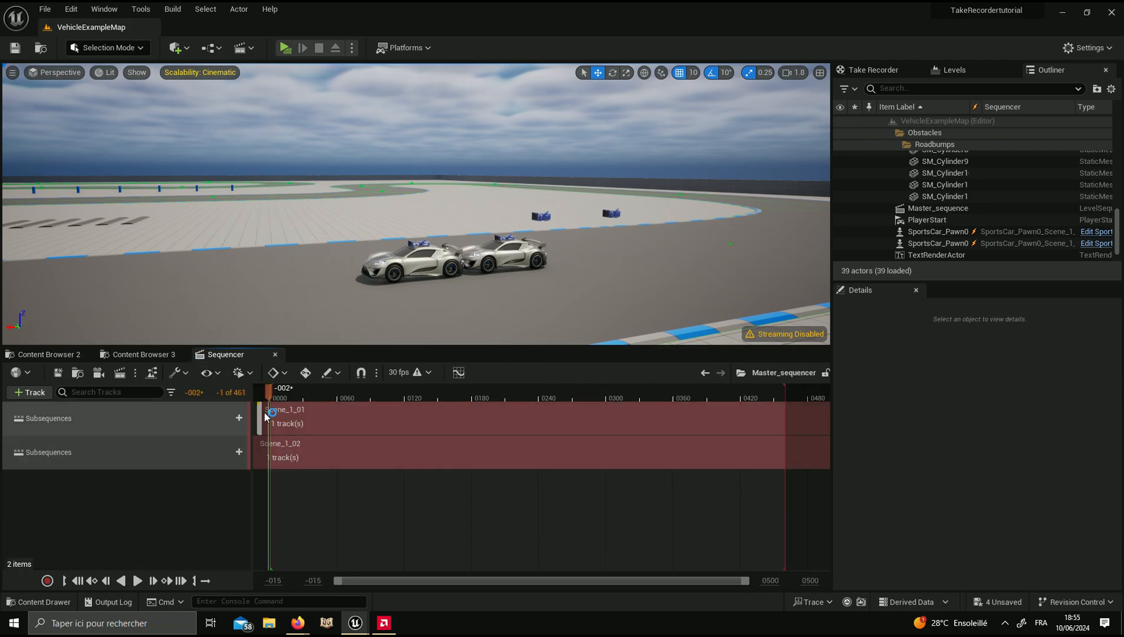
Try to add a Cine Camera Actor to the level and check the viewport's camera list and the Outliner for it.
right_click_drag(342, 297, 326, 300)
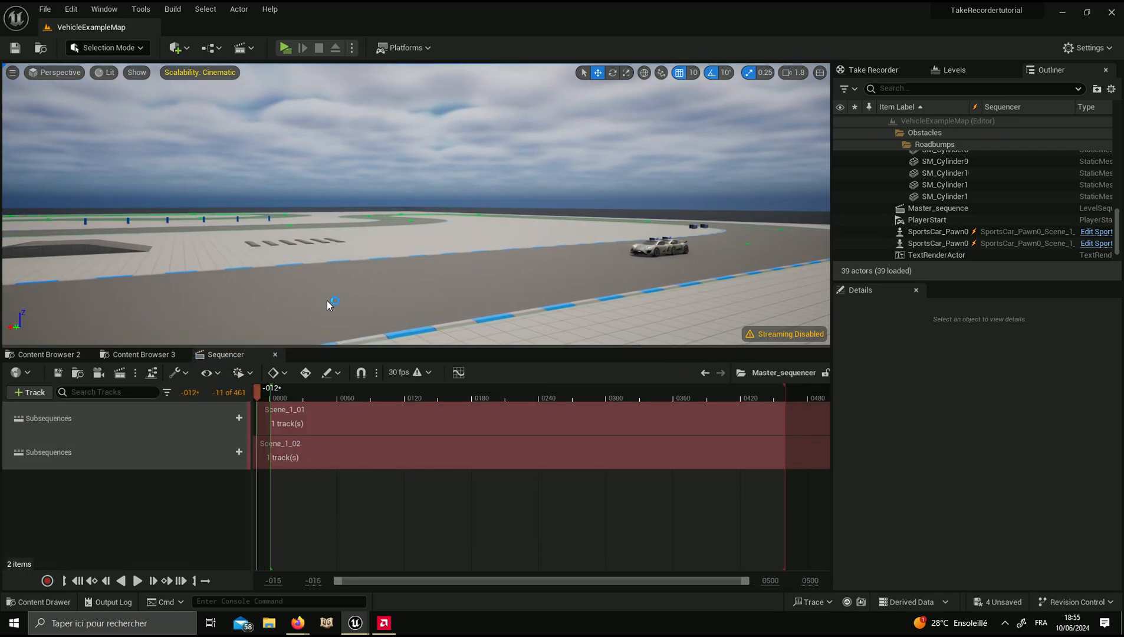
left_click(187, 48)
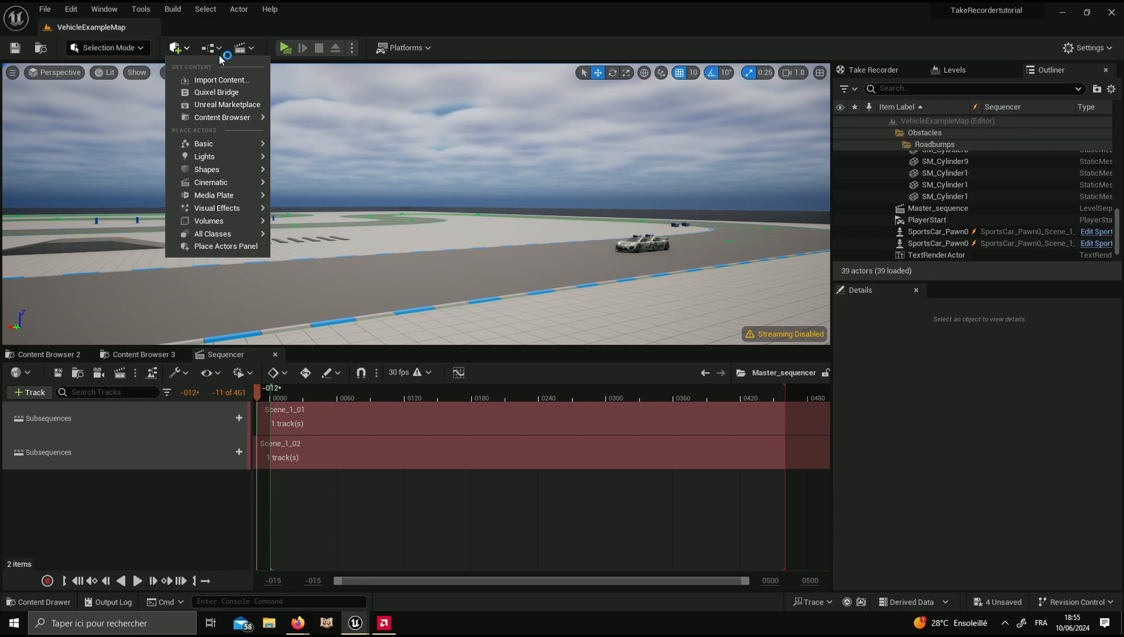
type("cine")
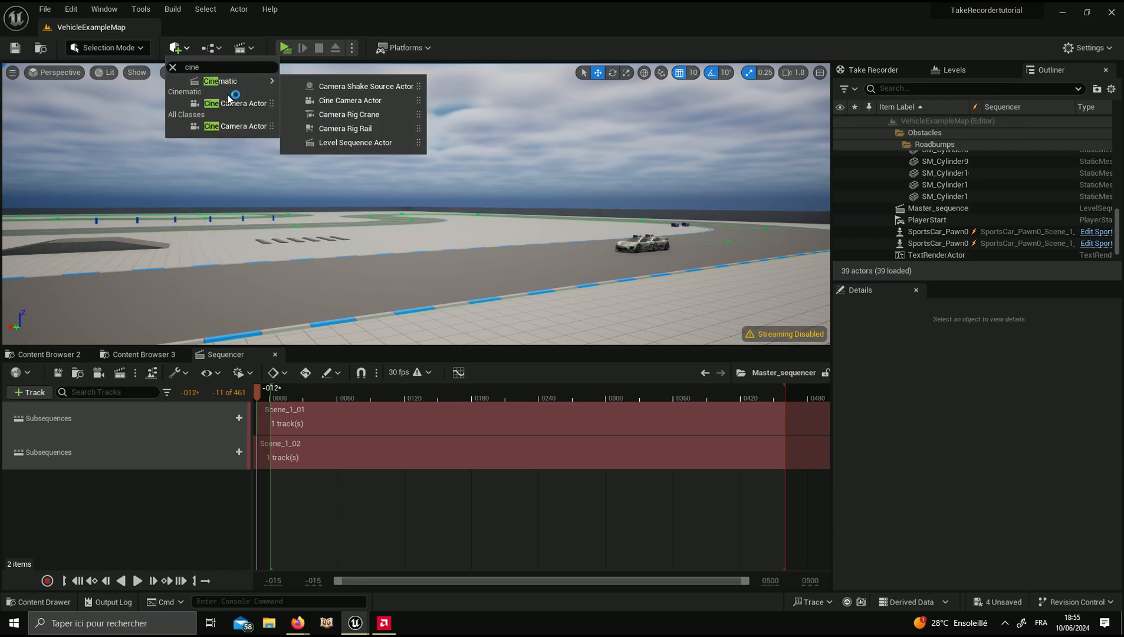
left_click(227, 99)
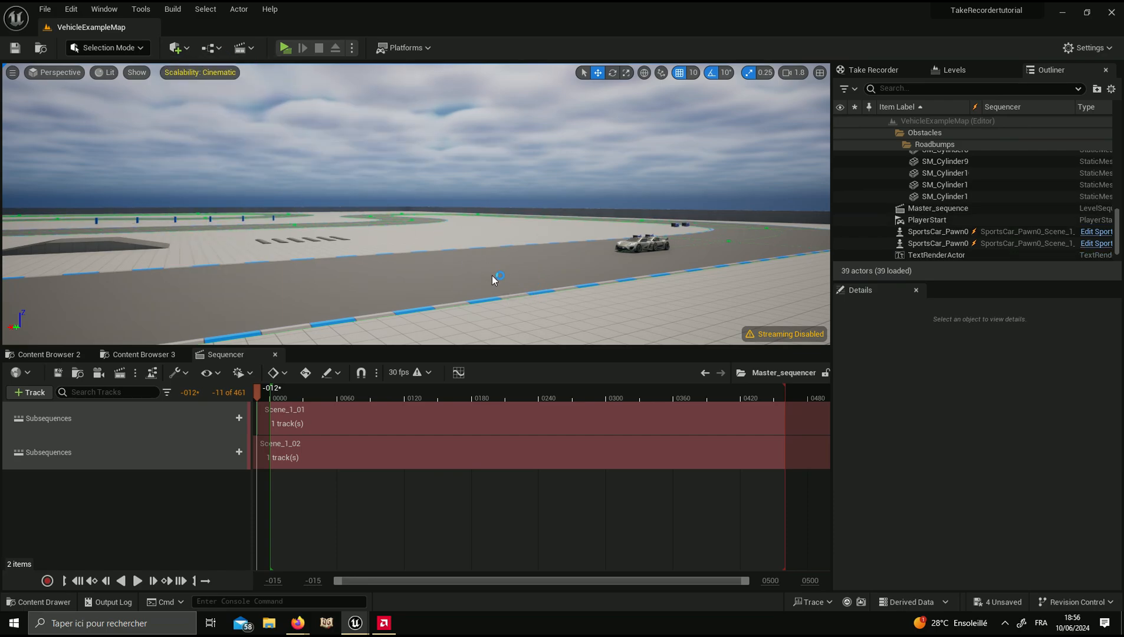
left_click(59, 73)
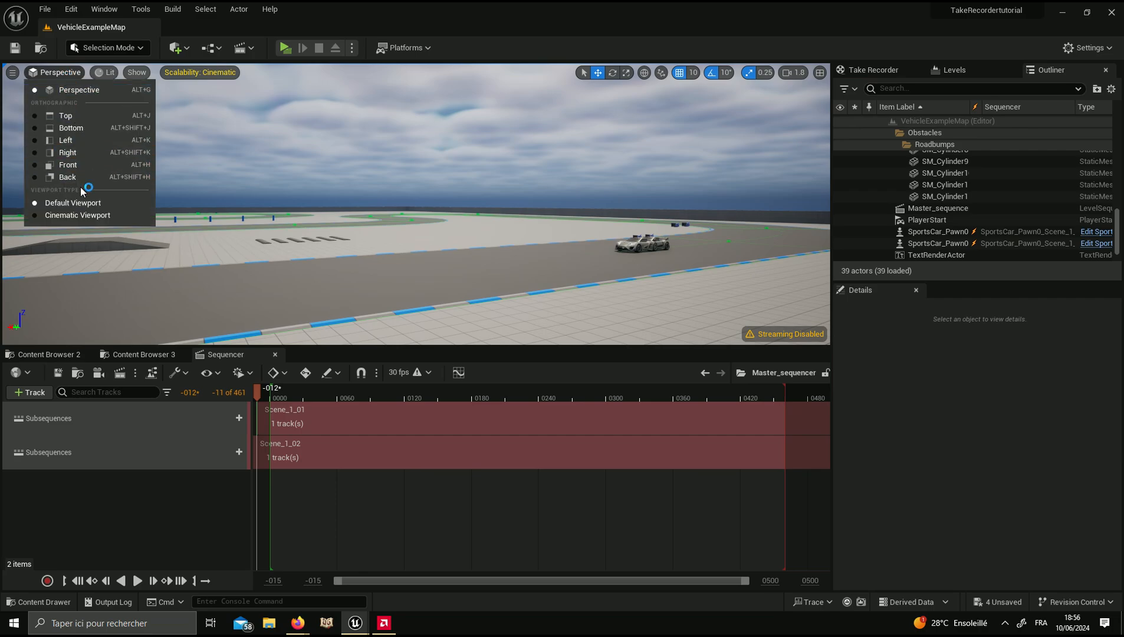
right_click_drag(537, 227, 547, 221)
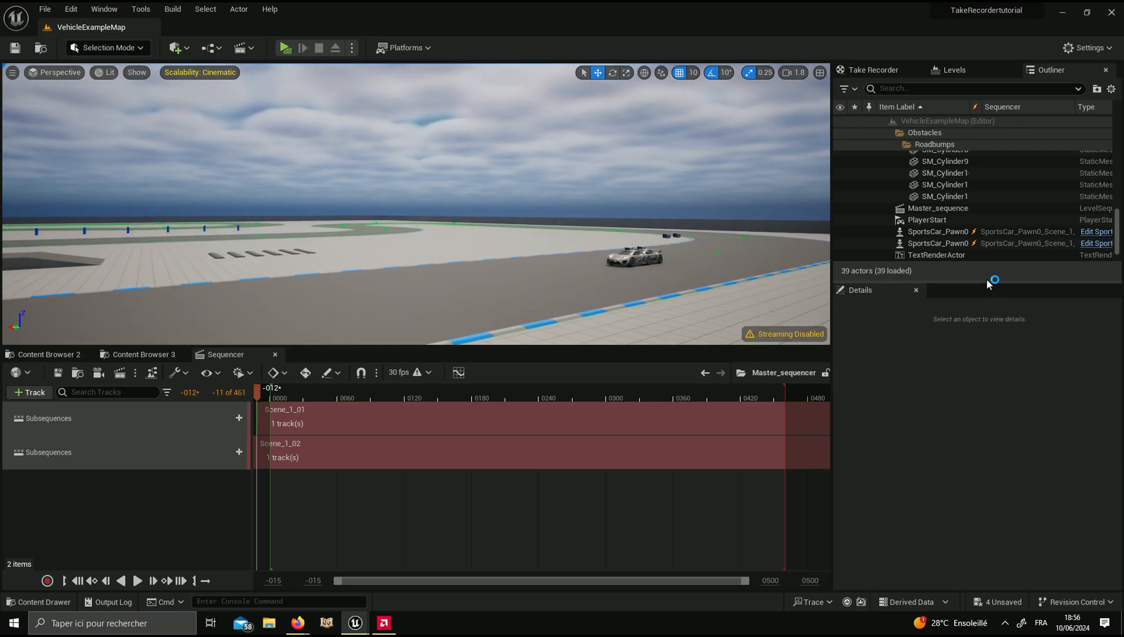
left_click_drag(989, 284, 989, 437)
scroll(897, 345, "up", 10)
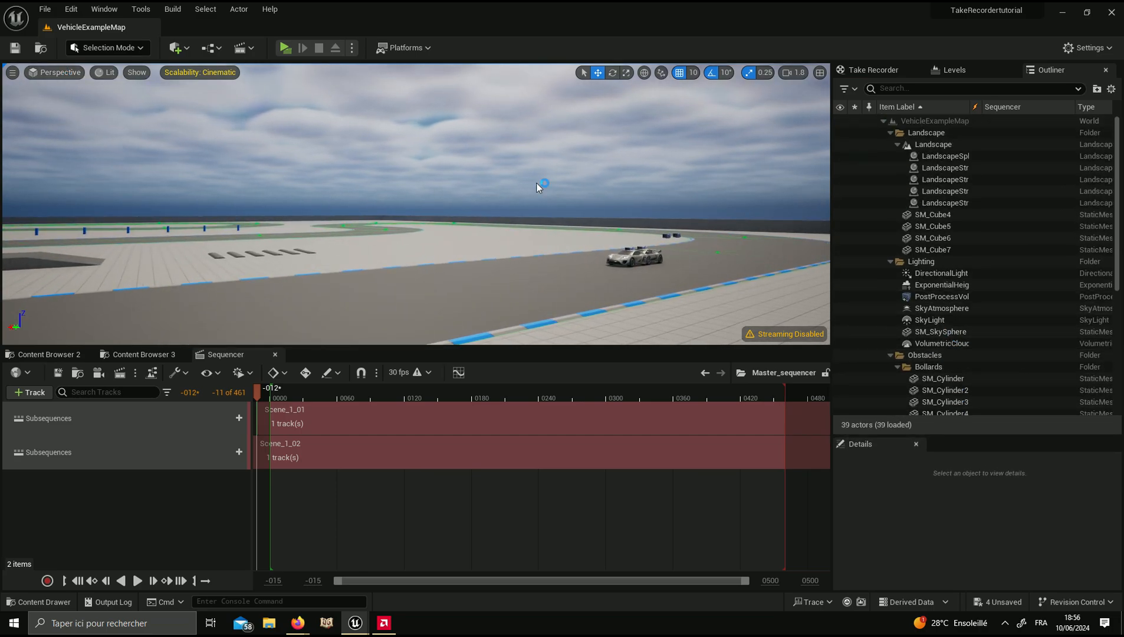
Place a Cine Camera Actor on the track ahead of the sports cars and raise it slightly above the ground.
left_click(186, 49)
type("cine")
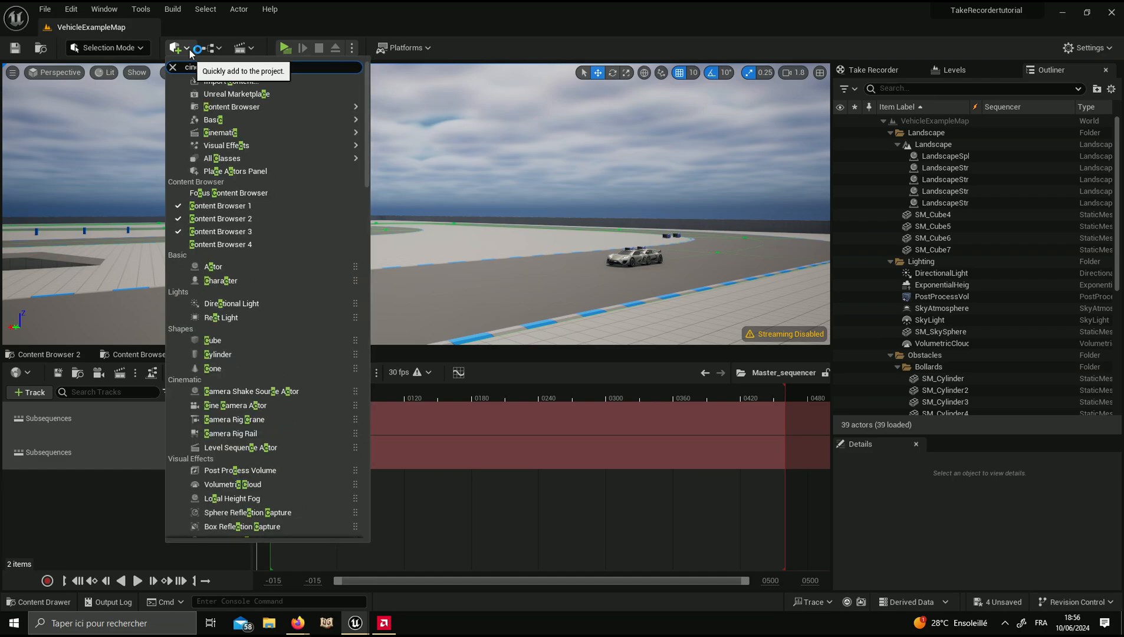
type("m")
key("BackSpace")
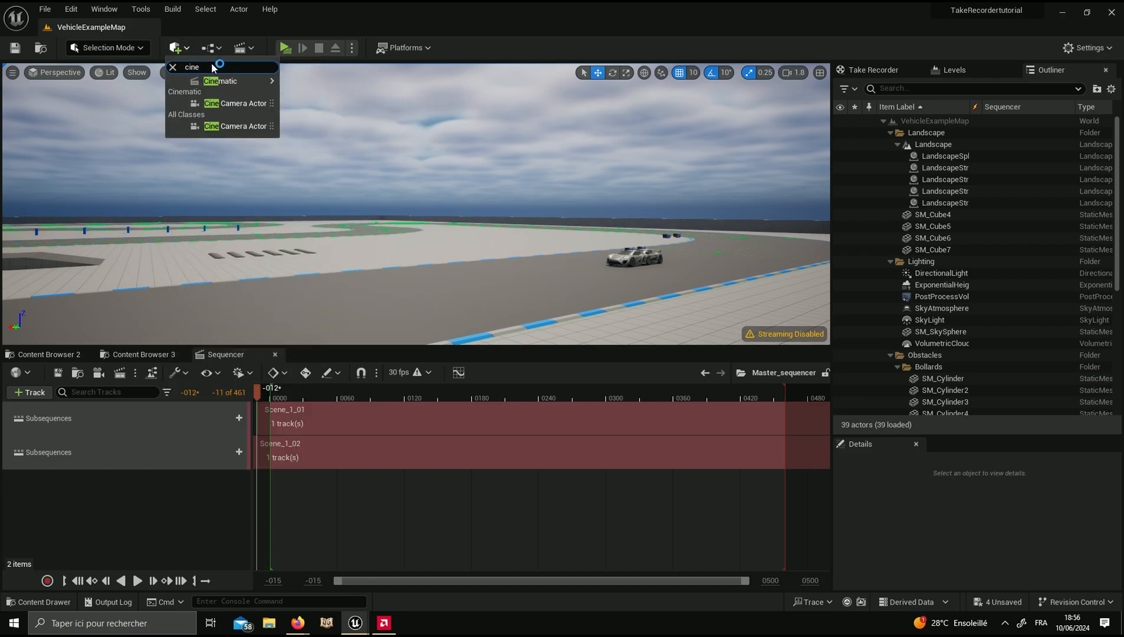
left_click_drag(217, 104, 446, 284)
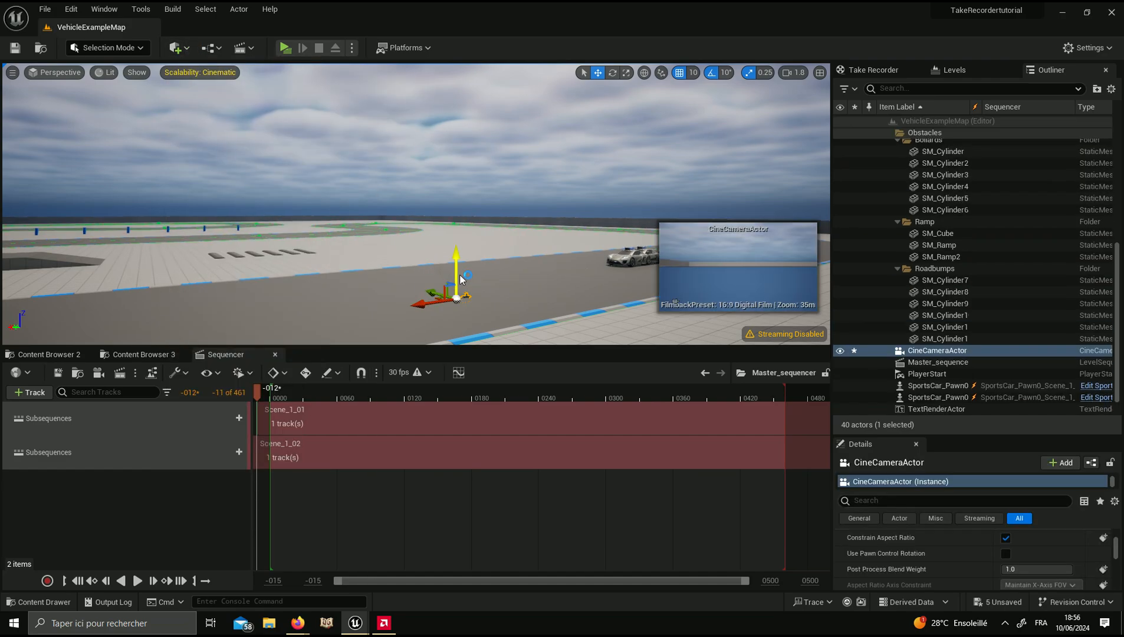
Pilot the CineCameraActor in the viewport and aim it low along the blue-edged kerb toward the oncoming sports car.
left_click(69, 74)
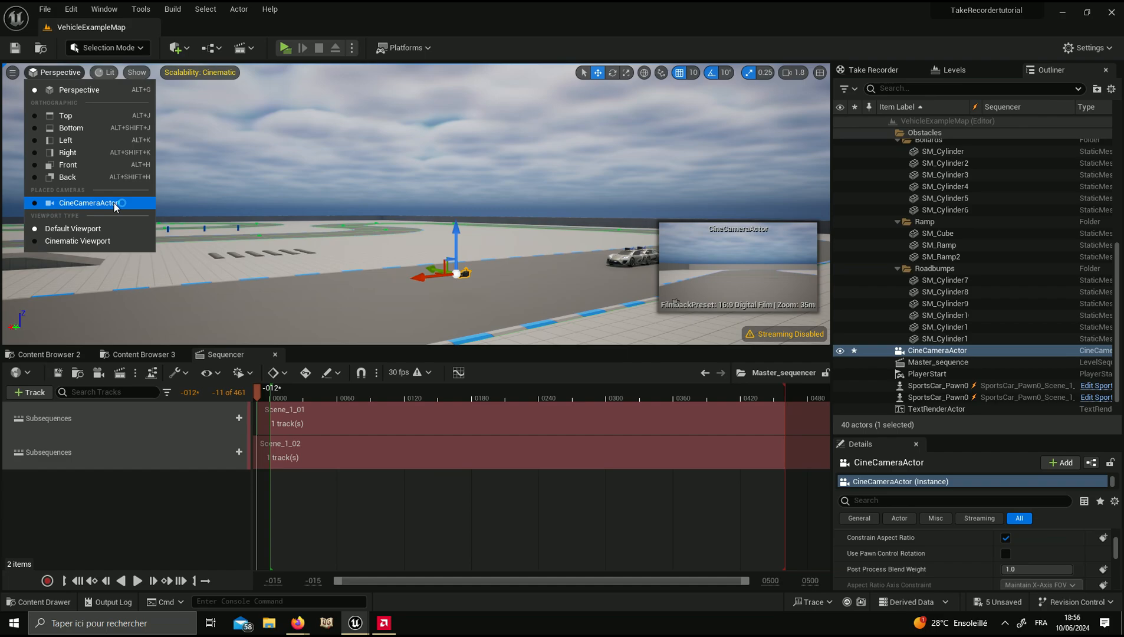
left_click(100, 94)
left_click(69, 74)
left_click(106, 203)
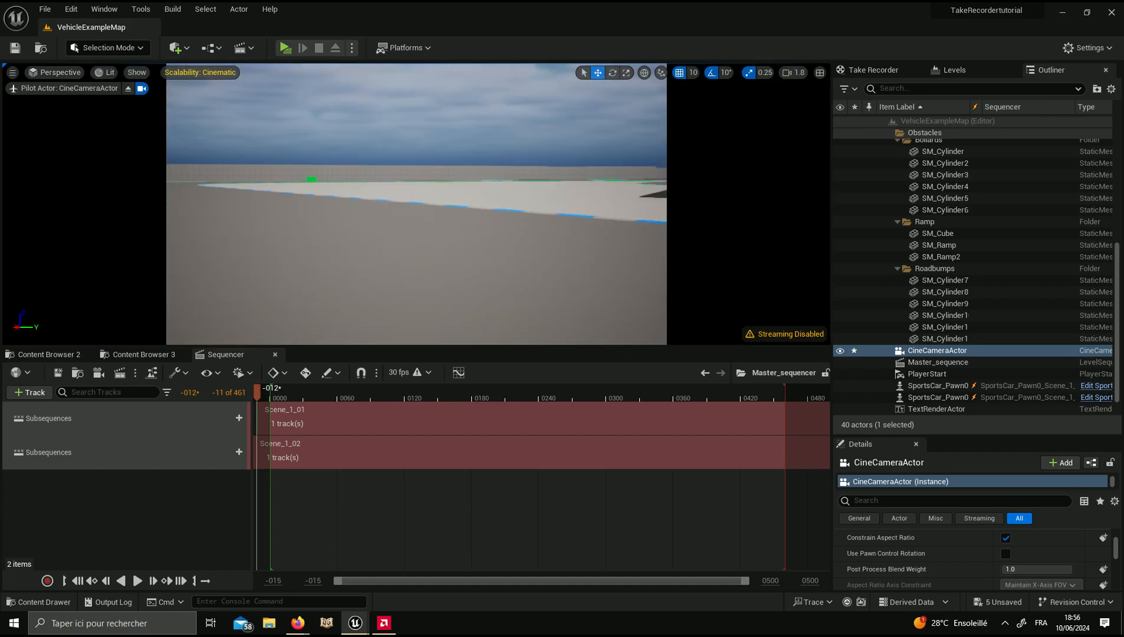
right_click_drag(417, 204, 558, 192)
key("Left")
scroll(555, 198, "down", 3)
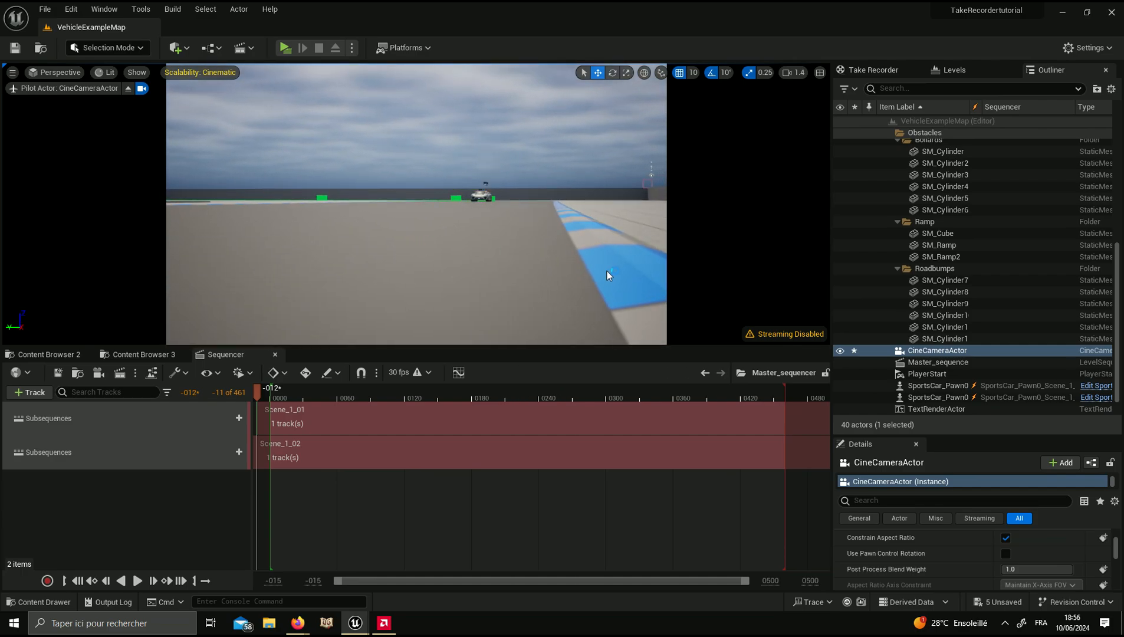
Set a custom Filmback of about 52.62 mm sensor width and 20.65 mm sensor height on the CineCameraActor and enlarge the viewport.
left_click_drag(993, 438, 976, 240)
scroll(986, 436, "up", 10)
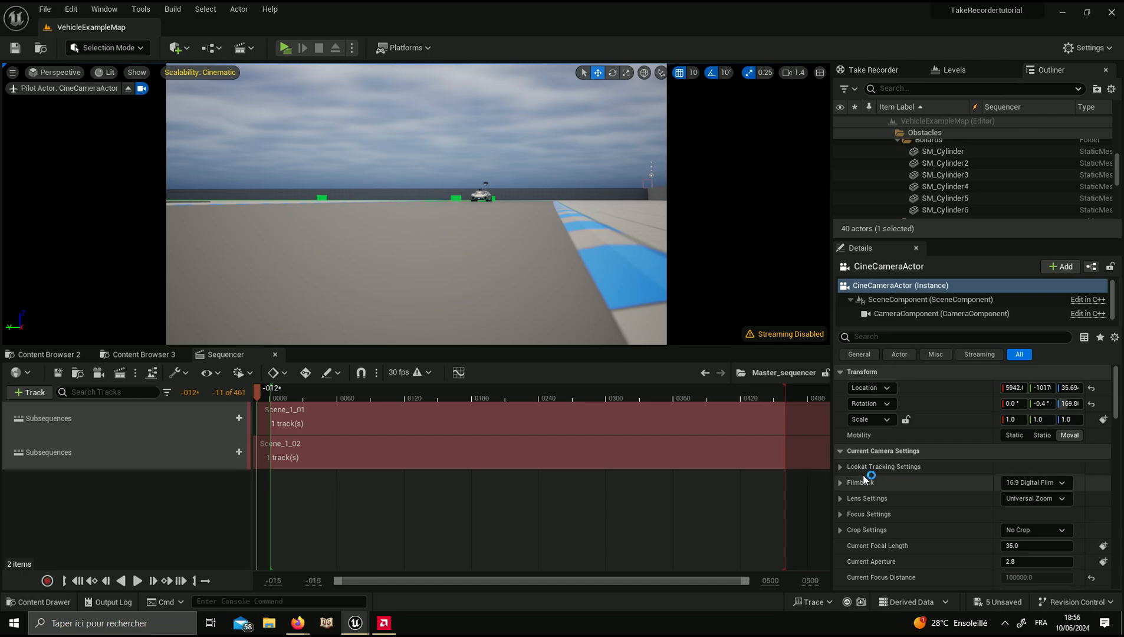
left_click(841, 482)
left_click_drag(1015, 514, 927, 478)
left_click_drag(707, 349, 717, 430)
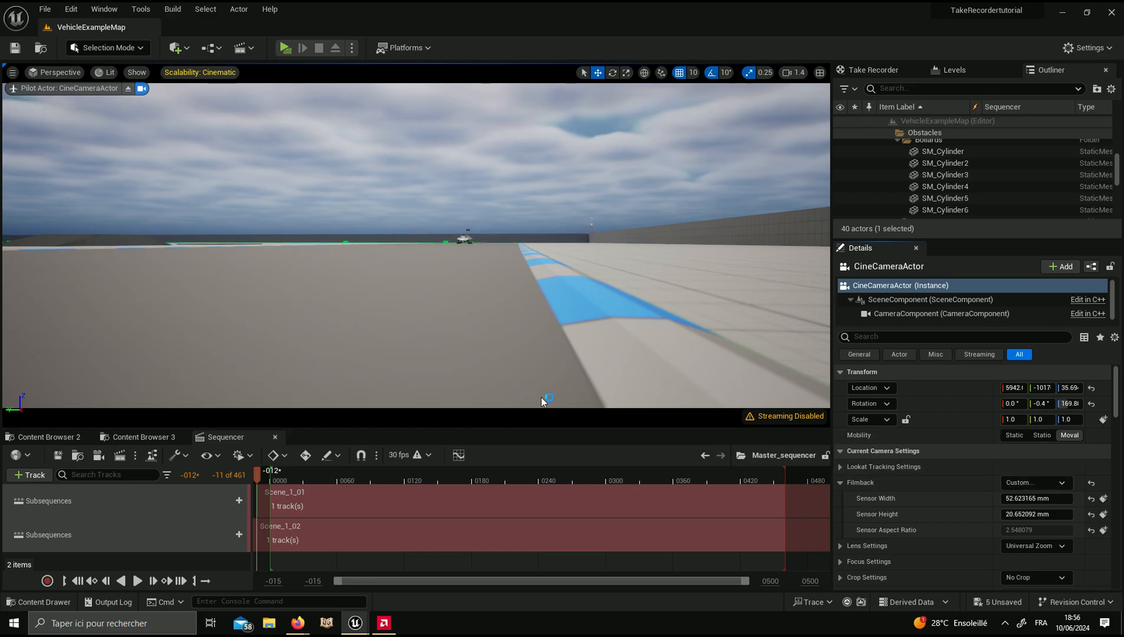
Add the CineCameraActor from the level to Master_sequencer with its own Camera Cuts track.
left_click_drag(963, 239, 961, 348)
scroll(957, 277, "down", 2)
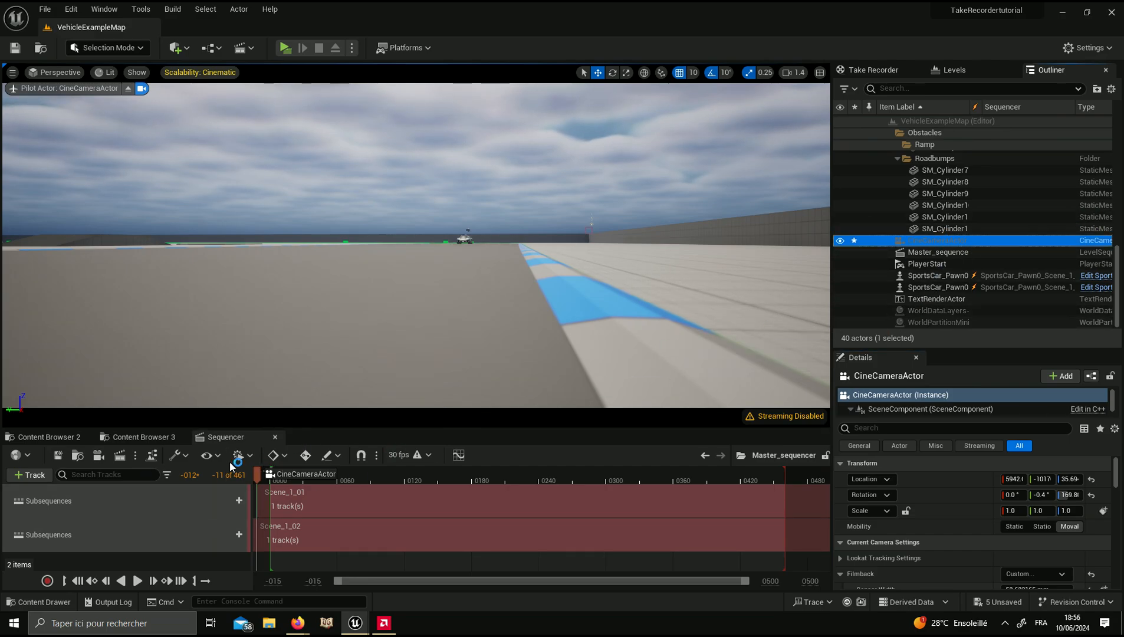
left_click_drag(125, 497, 135, 510)
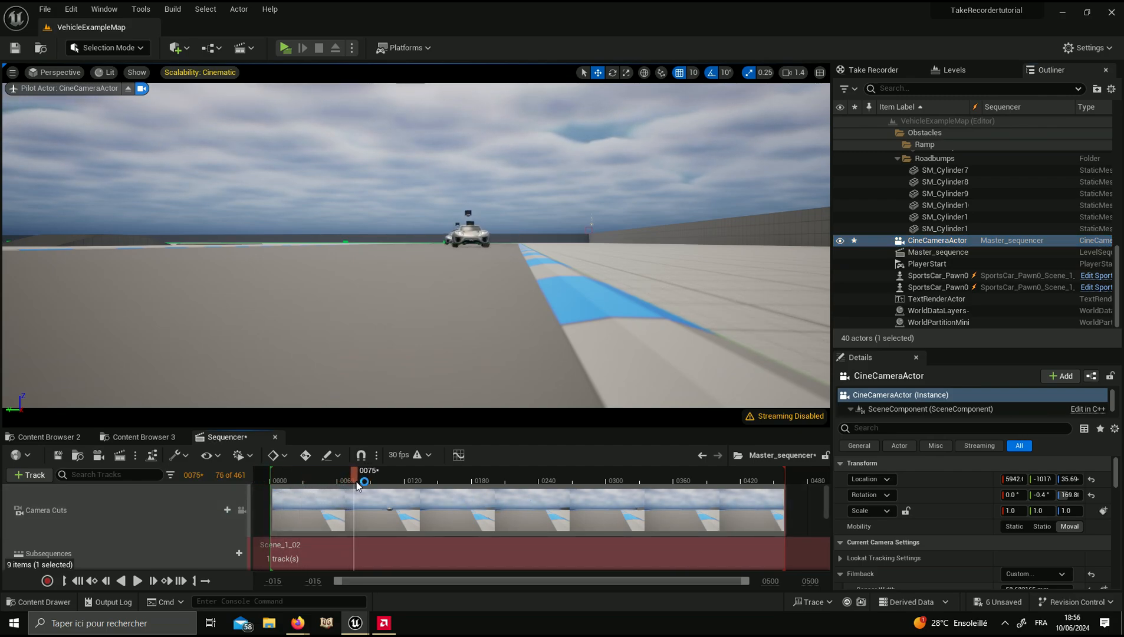
Scrub Master_sequencer to about frame 89 and shift the piloted camera sideways to frame both oncoming sports cars.
left_click_drag(356, 485, 396, 488)
mouse_move(377, 490)
left_mouse_down()
mouse_move(356, 489)
mouse_move(371, 489)
left_mouse_up()
key("a")
right_click_drag(371, 379, 374, 379)
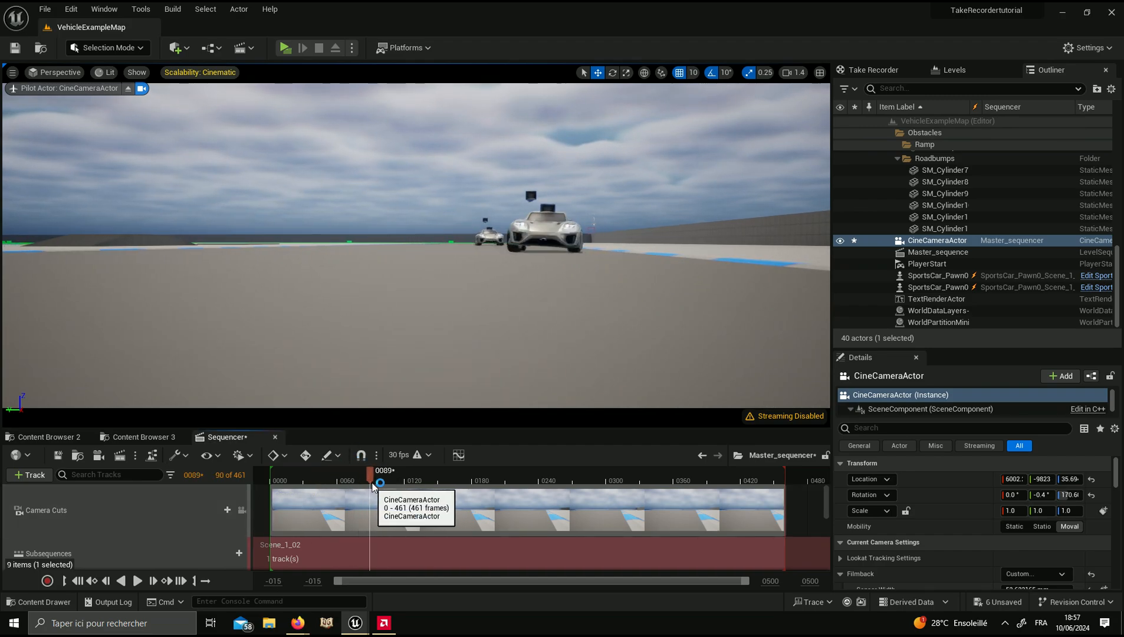
Scrub Master_sequencer to about frame 99 and fly the piloted camera low beside the blue kerb to frame both approaching sports cars.
mouse_move(384, 485)
left_mouse_down()
mouse_move(409, 490)
mouse_move(382, 491)
left_mouse_up()
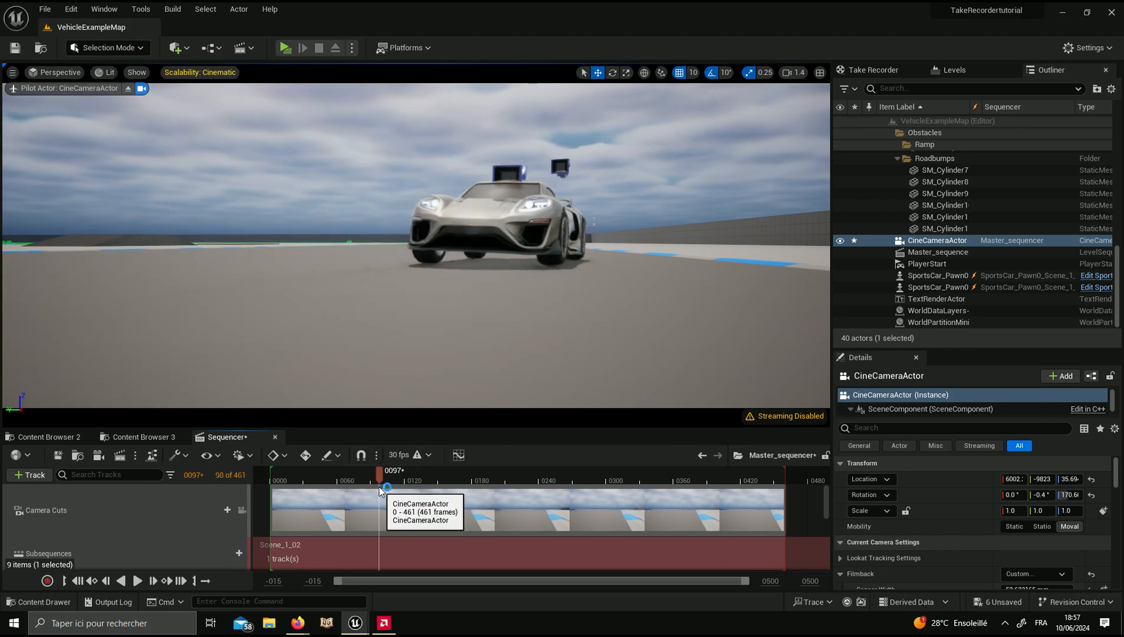
key("w")
right_click_drag(417, 245, 426, 427)
key("d")
mouse_move(376, 473)
left_mouse_down()
mouse_move(314, 480)
mouse_move(381, 476)
left_mouse_up()
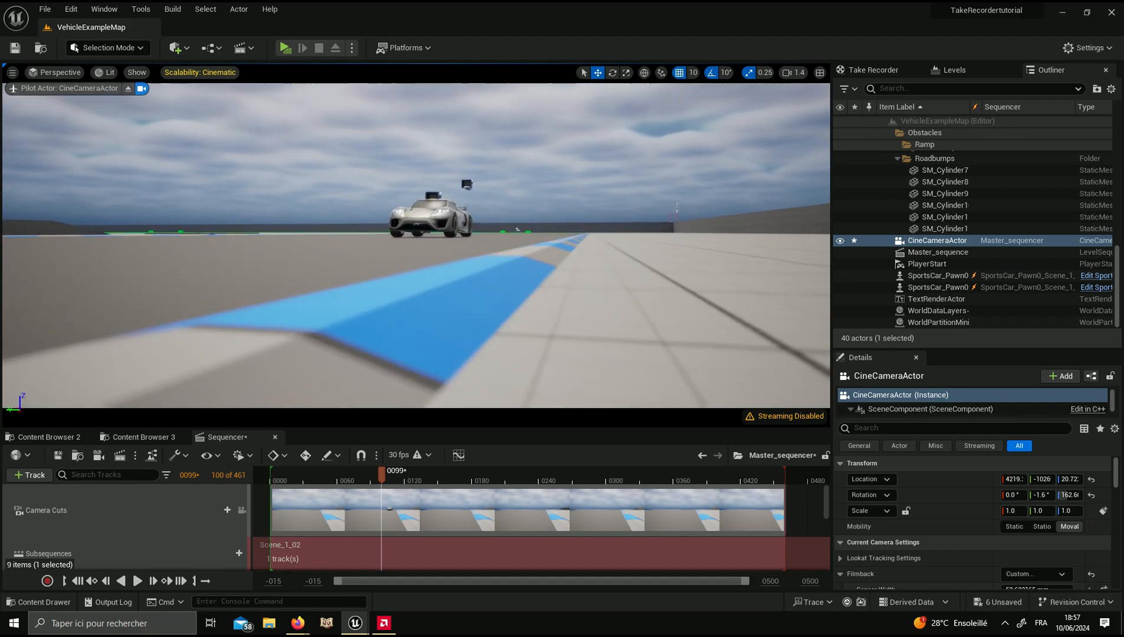
key("s")
right_click_drag(417, 254, 461, 355)
key("d")
key("a")
Set the CineCameraActor's current focal length to about 59.69 and scrub through the cars' approach to check the framing.
scroll(999, 536, "down", 4)
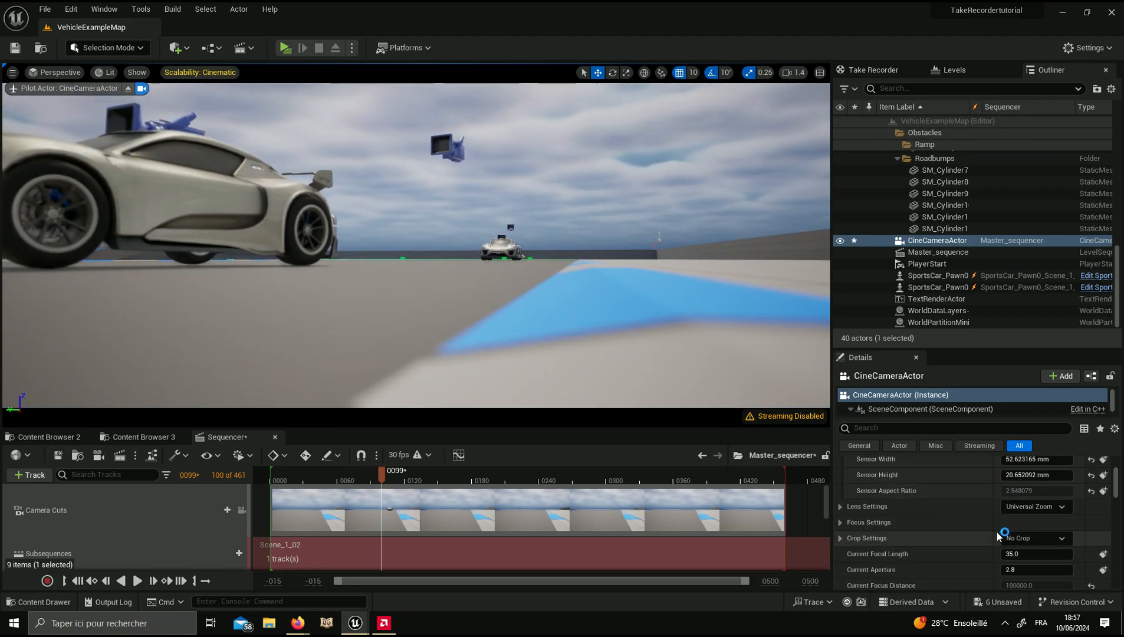
left_click_drag(1014, 554, 1043, 554)
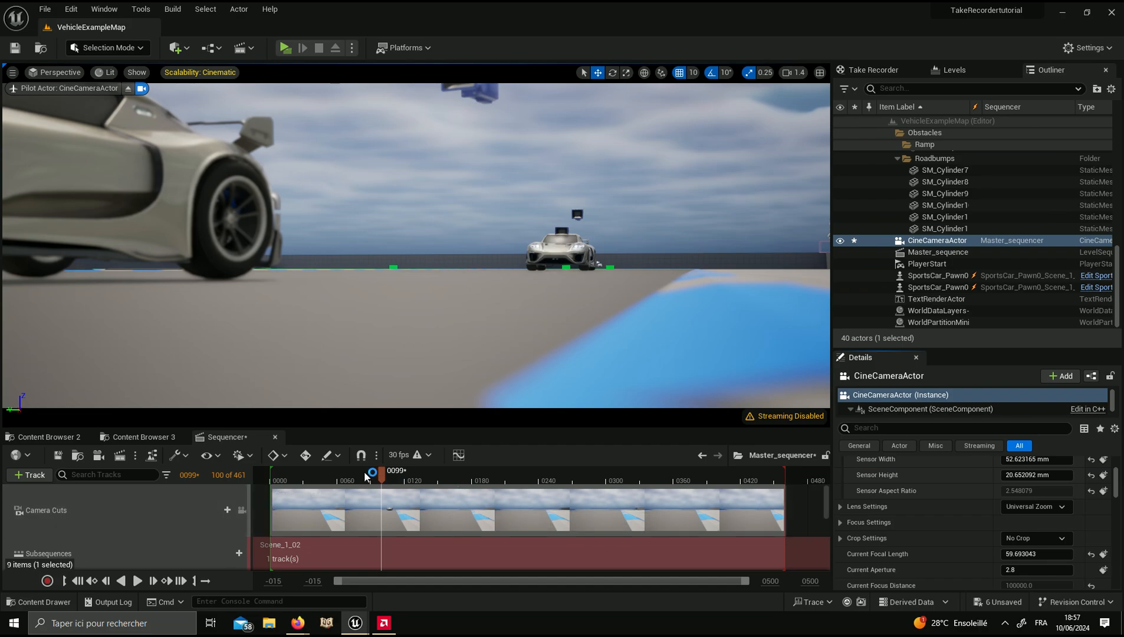
left_click(305, 475)
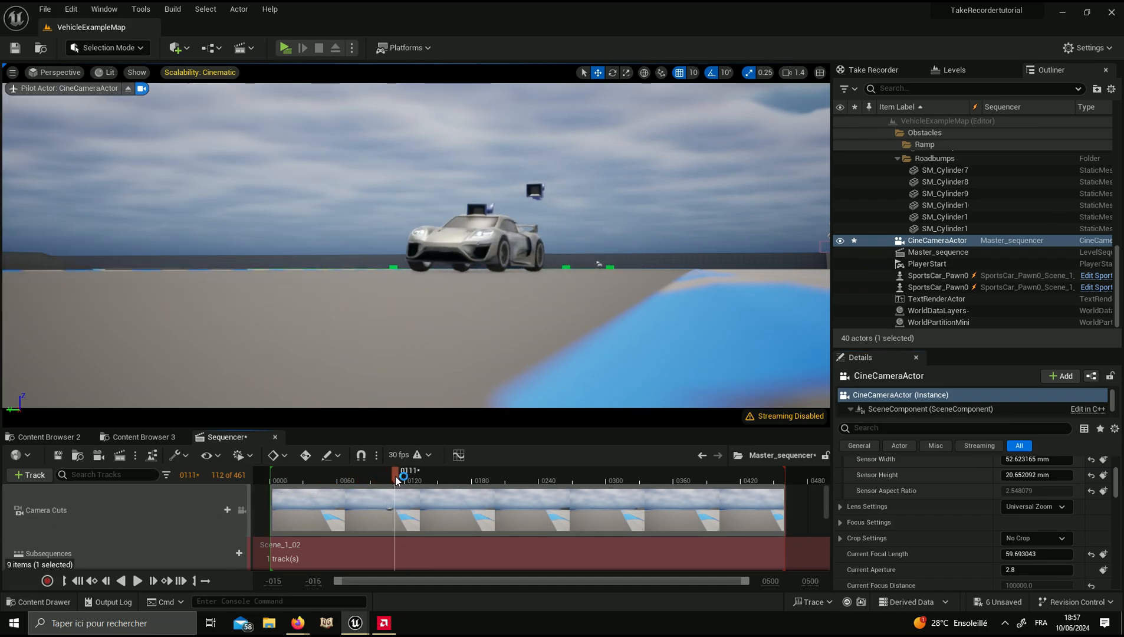
left_click_drag(396, 480, 370, 479)
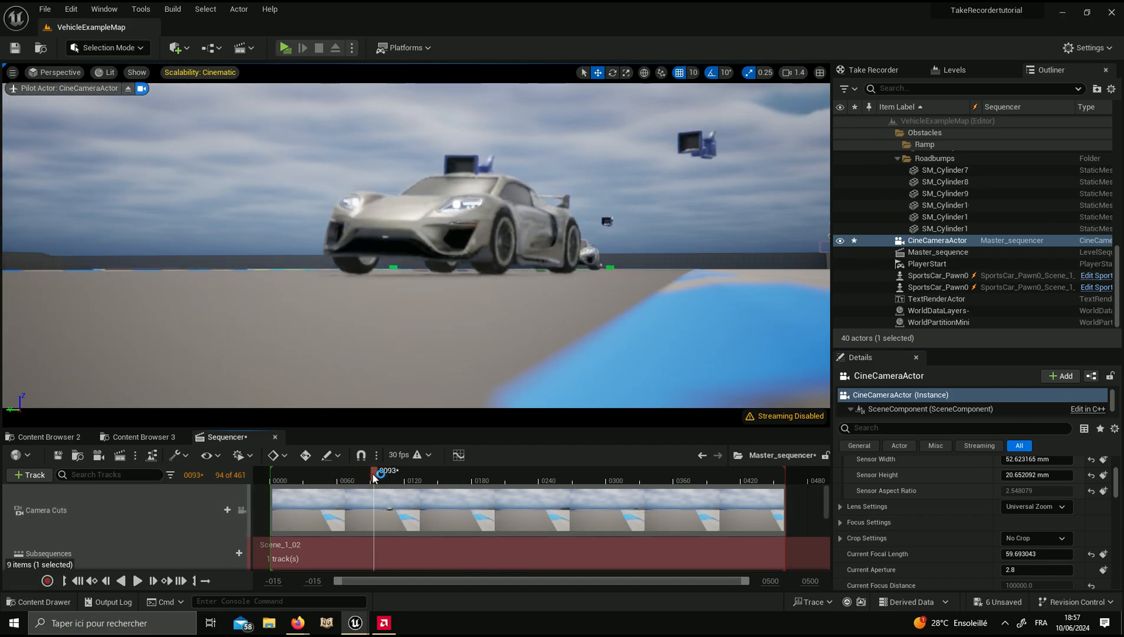
Save Master_sequencer with its scene and car sequences and return the playhead to the start of the timeline.
left_click(59, 456)
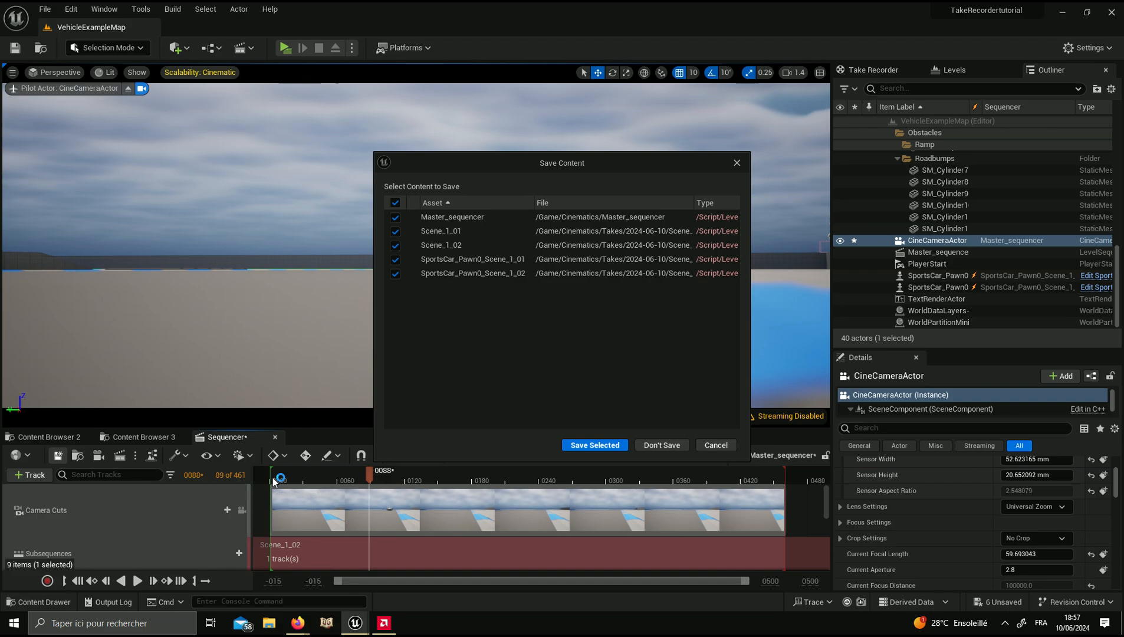
left_click(594, 445)
left_click_drag(370, 475, 268, 482)
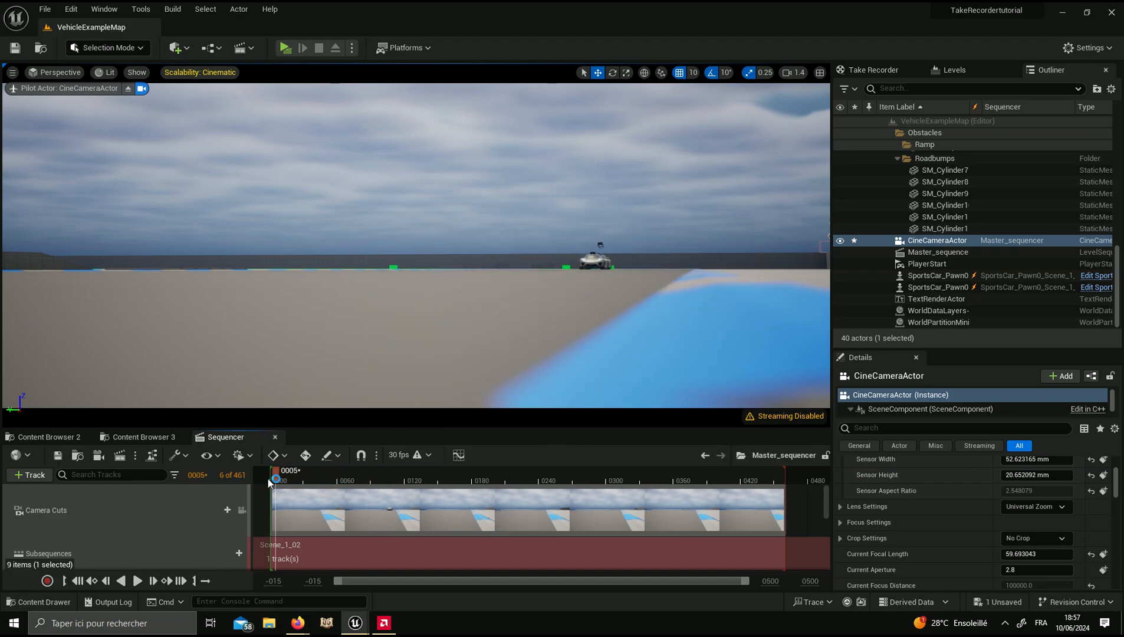
Run a short test capture of Master_sequencer as a 1280 x 720 avi video sequence without audio, stop it and close the render settings.
left_click(138, 457)
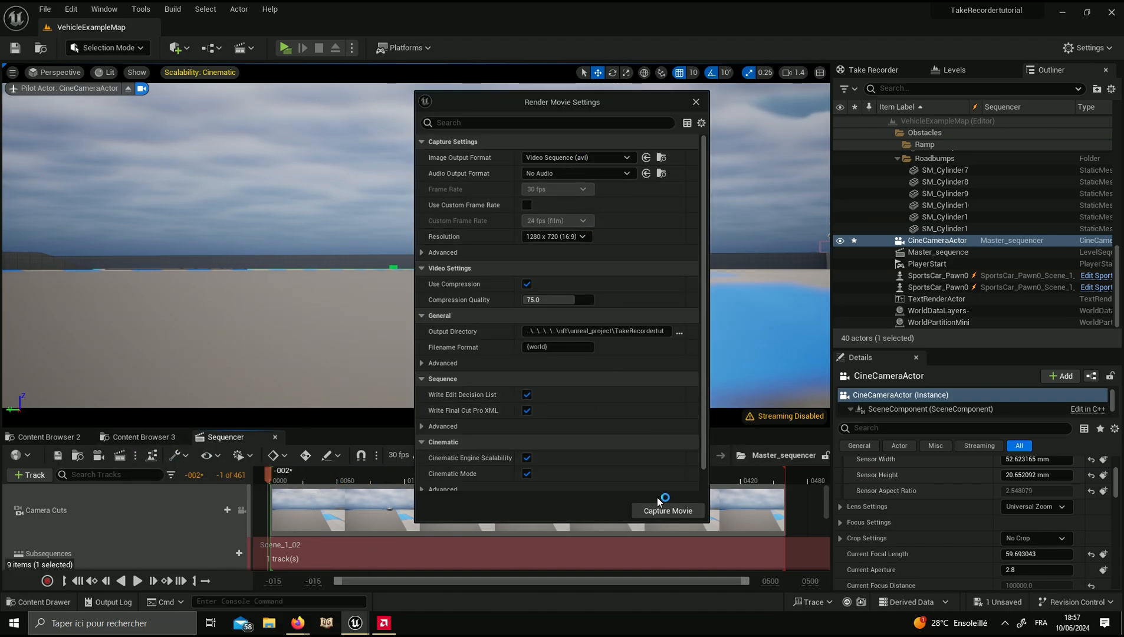
left_click(596, 157)
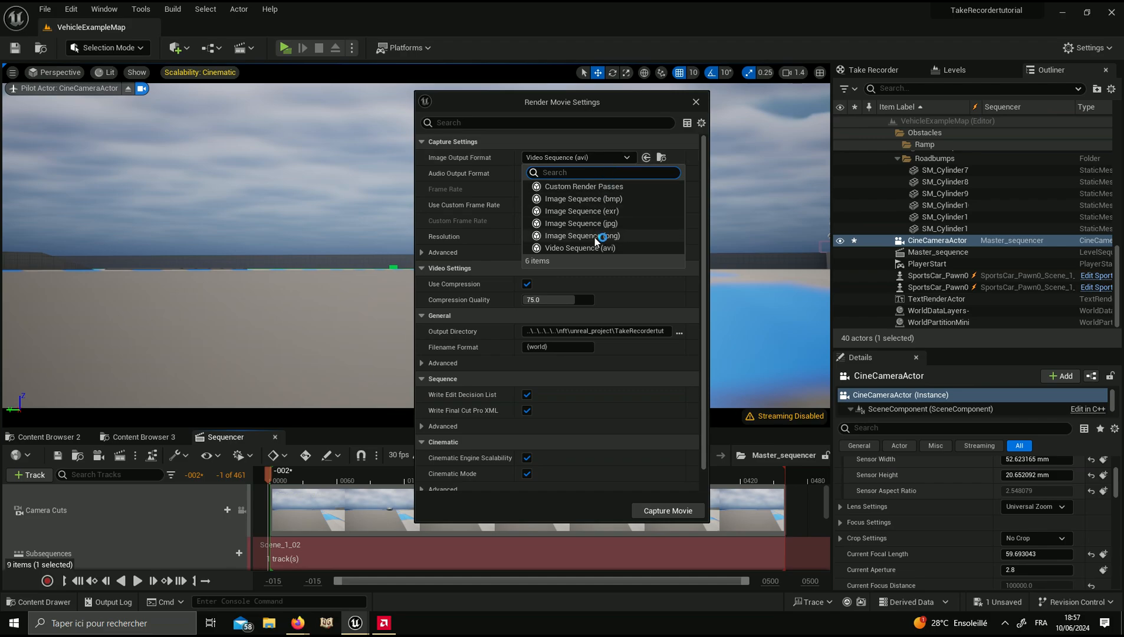
left_click(590, 159)
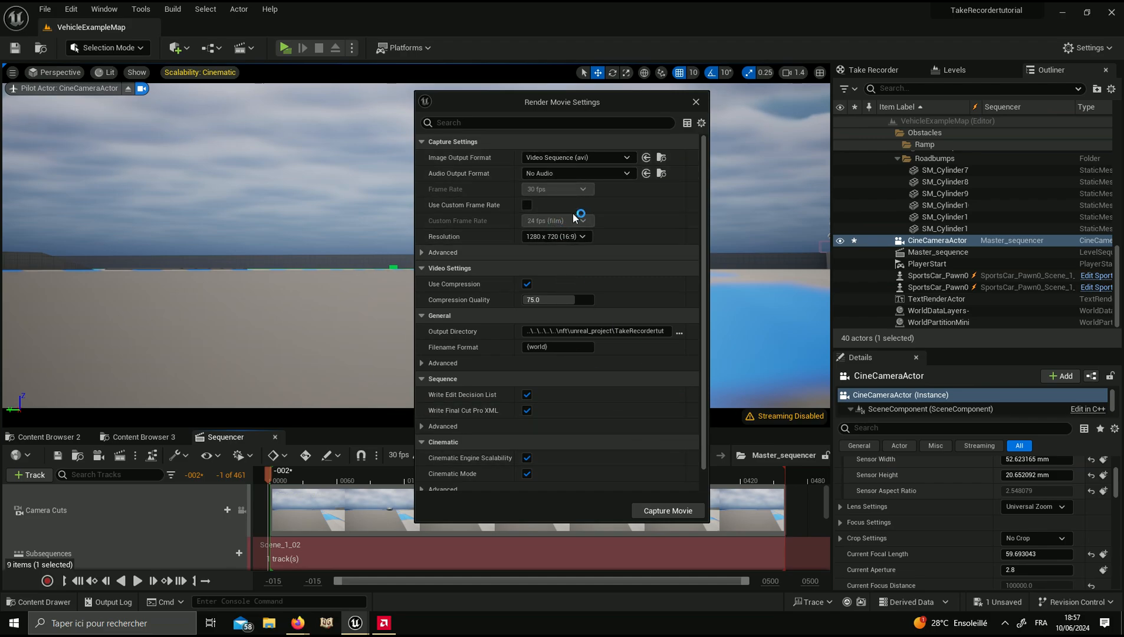
left_click(666, 511)
left_click(593, 443)
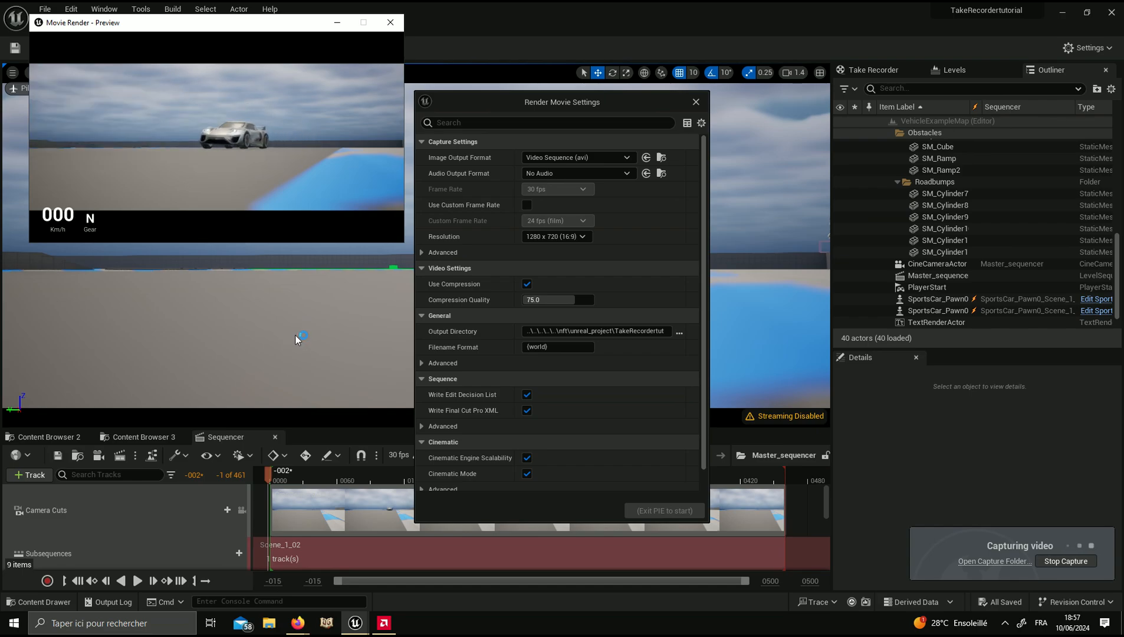
left_click(1057, 562)
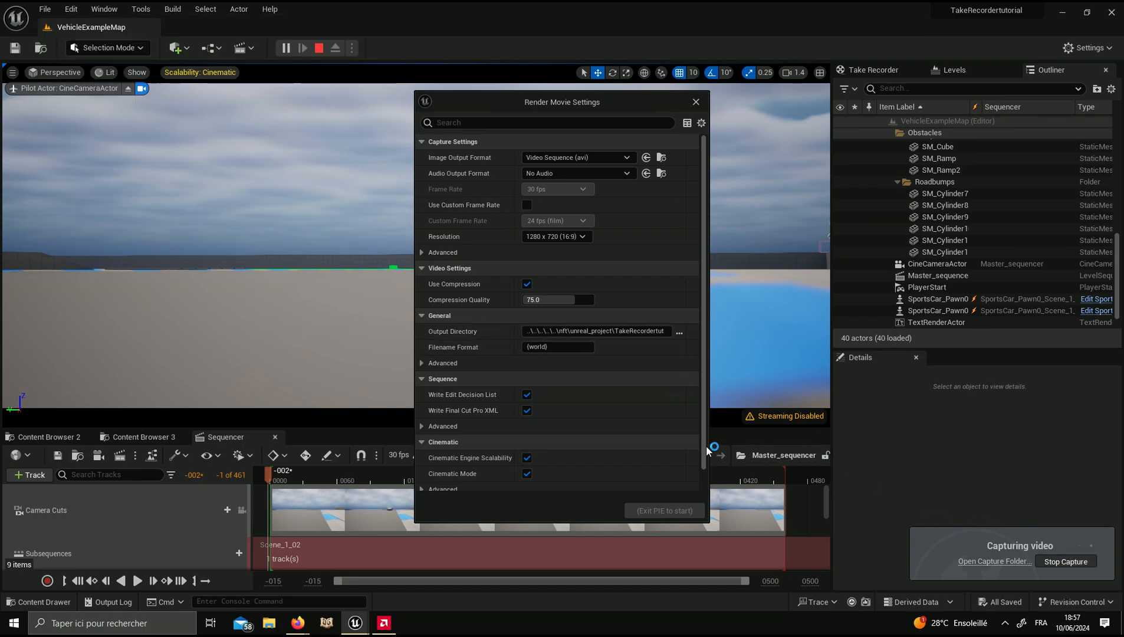
left_click(697, 102)
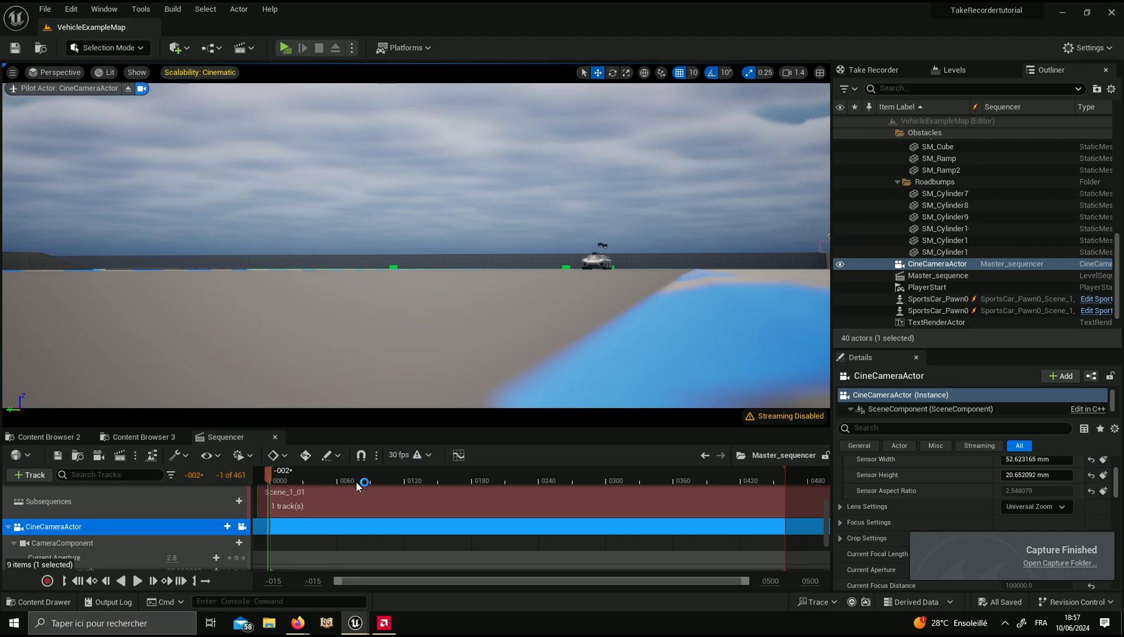
Trim the end of the CineCameraActor camera cut in Master_sequencer back to frame 124.
scroll(359, 508, "up", 4)
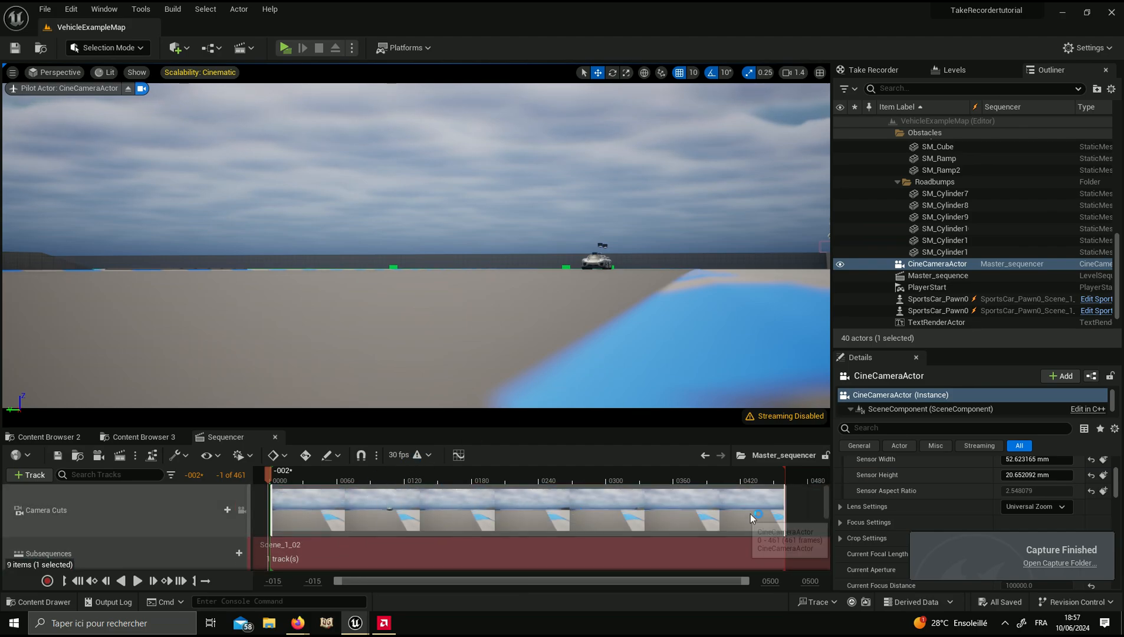
left_click_drag(311, 476, 411, 485)
left_click_drag(787, 495, 411, 516)
Set the CineCameraActor's Filmback to a sensor width of 52 mm and a sensor height of 20 mm.
left_click(938, 264)
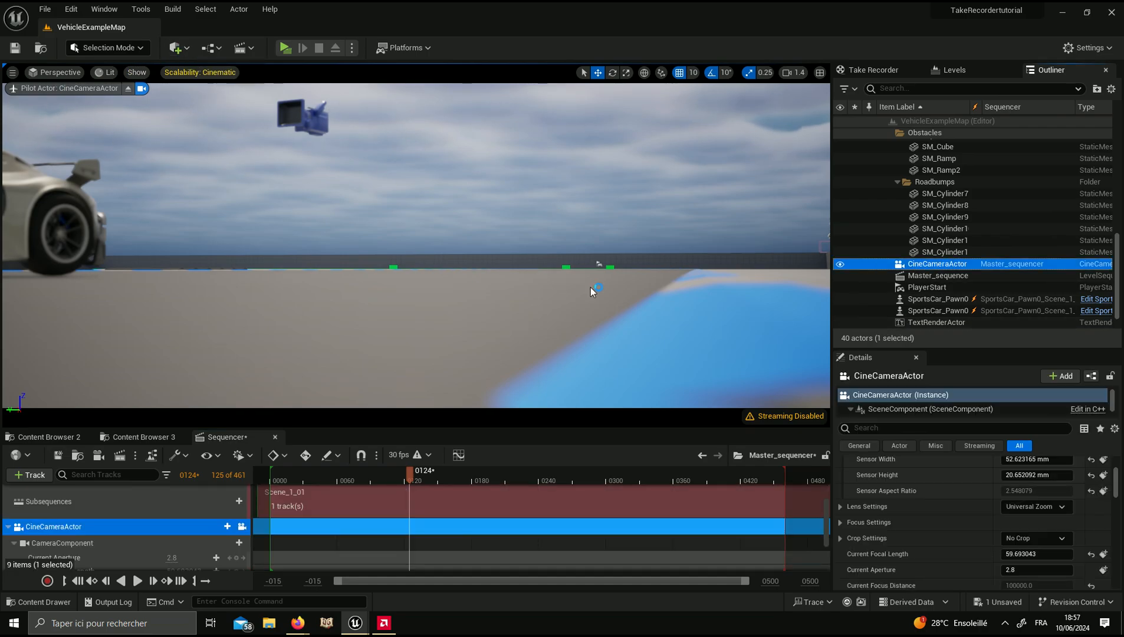
scroll(940, 467, "up", 1)
left_click(1041, 478)
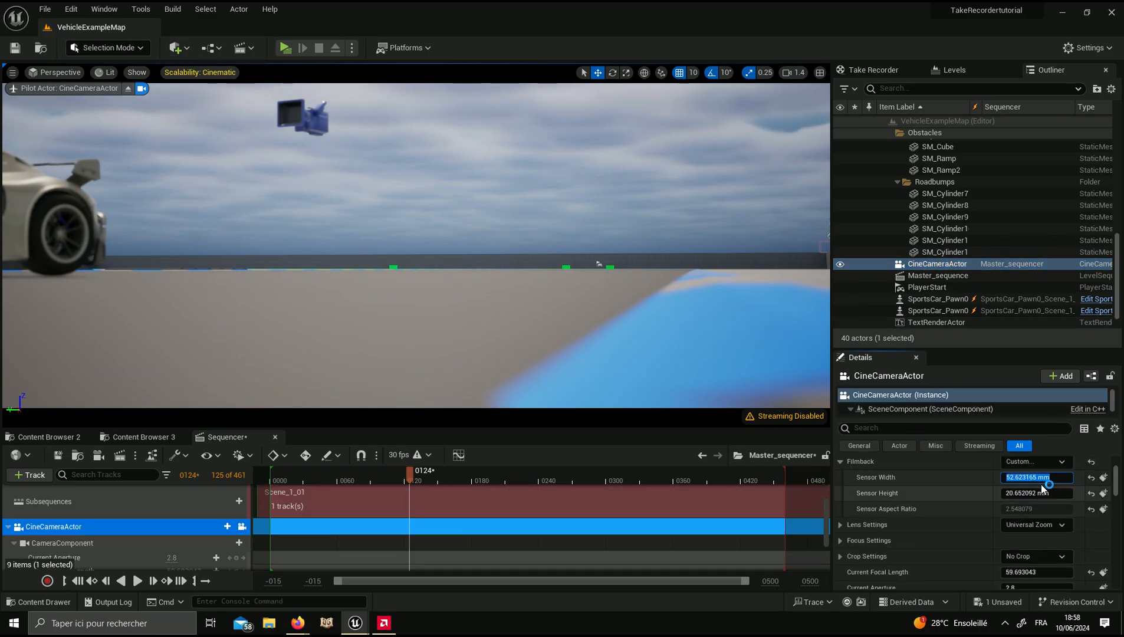
left_click(1033, 492)
type("20")
key("Return")
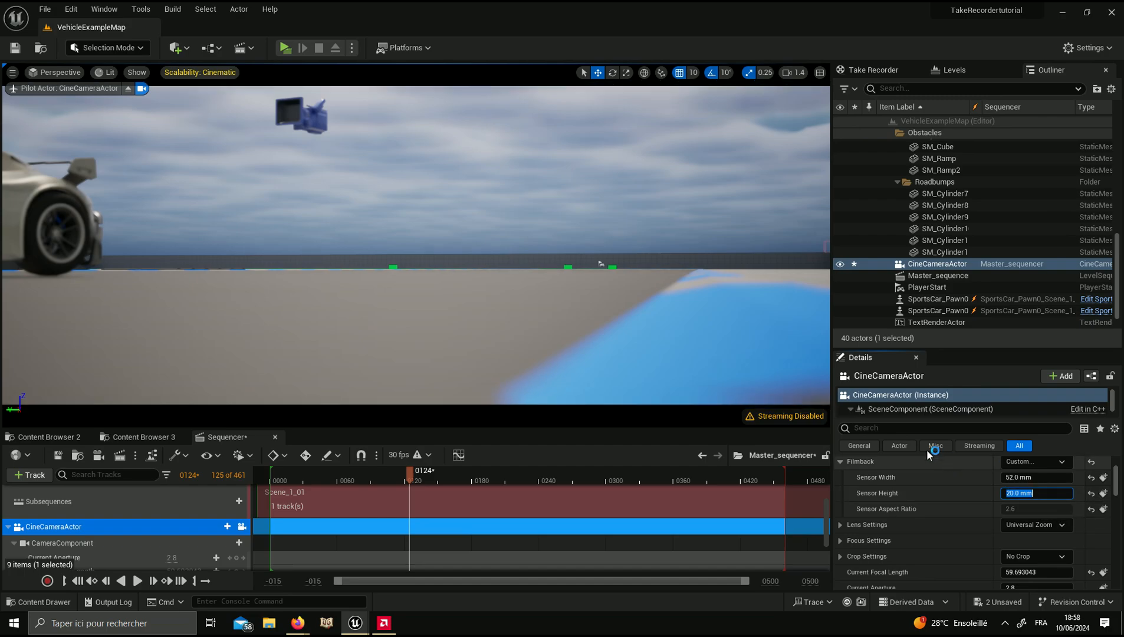
Place a second Cine Camera Actor, pilot it and aim it from above at the track bend with both sports cars in view.
left_click(177, 47)
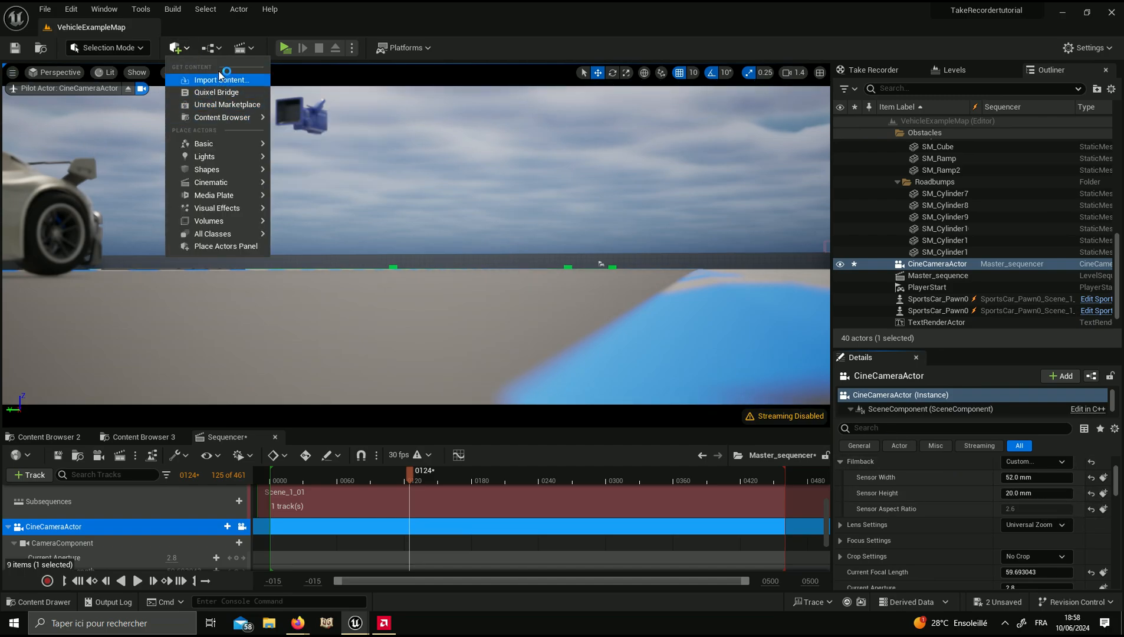
type("cine")
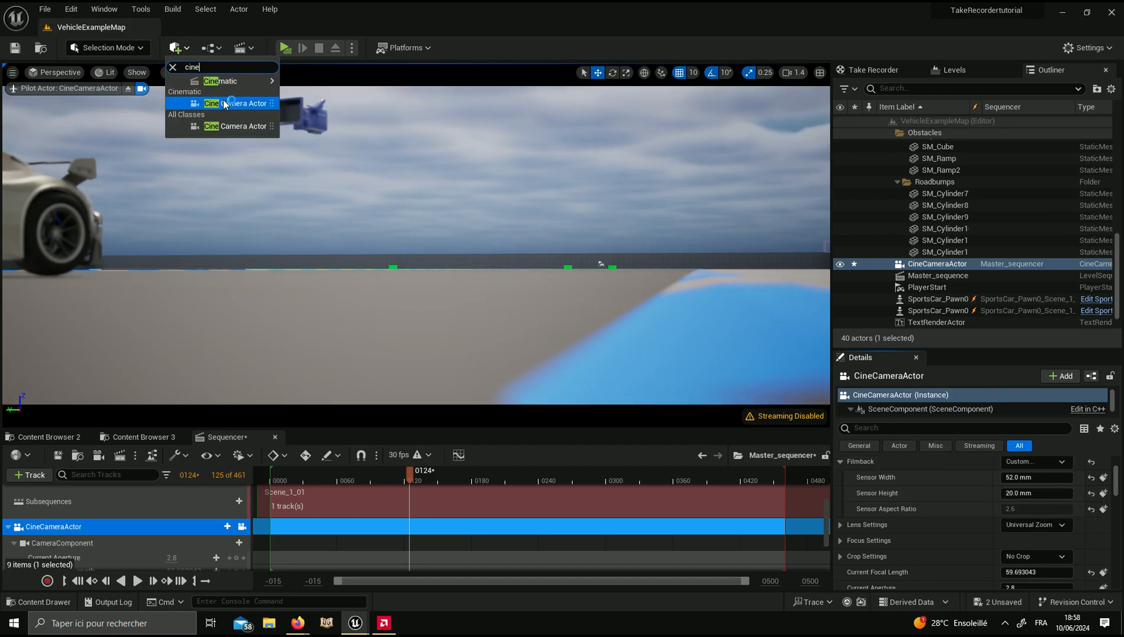
left_click(225, 104)
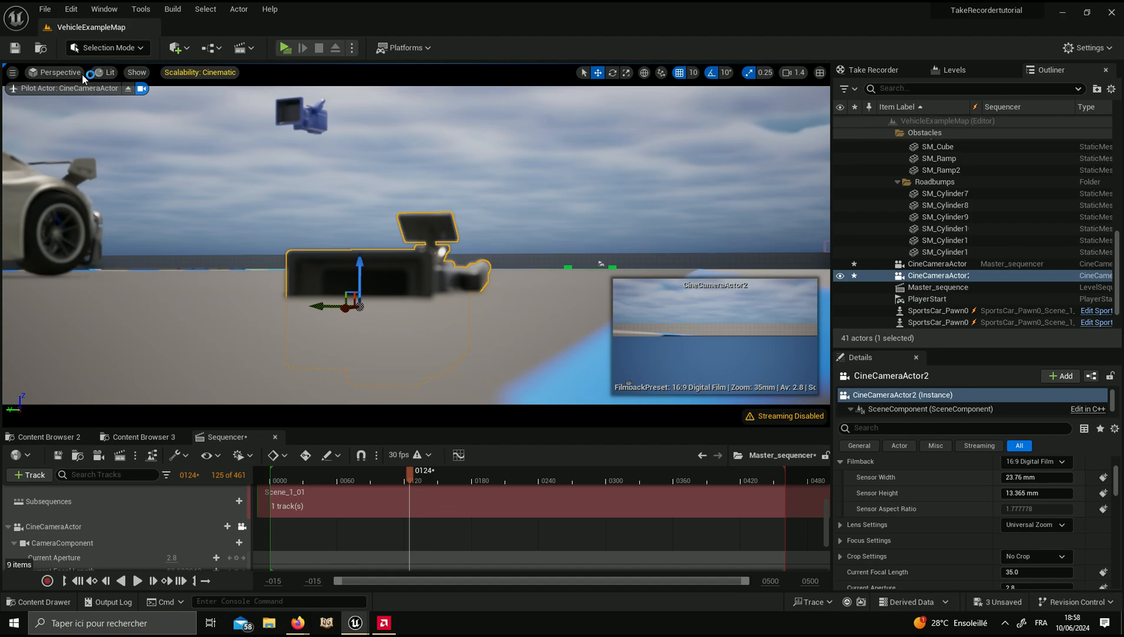
left_click(80, 73)
left_click(75, 240)
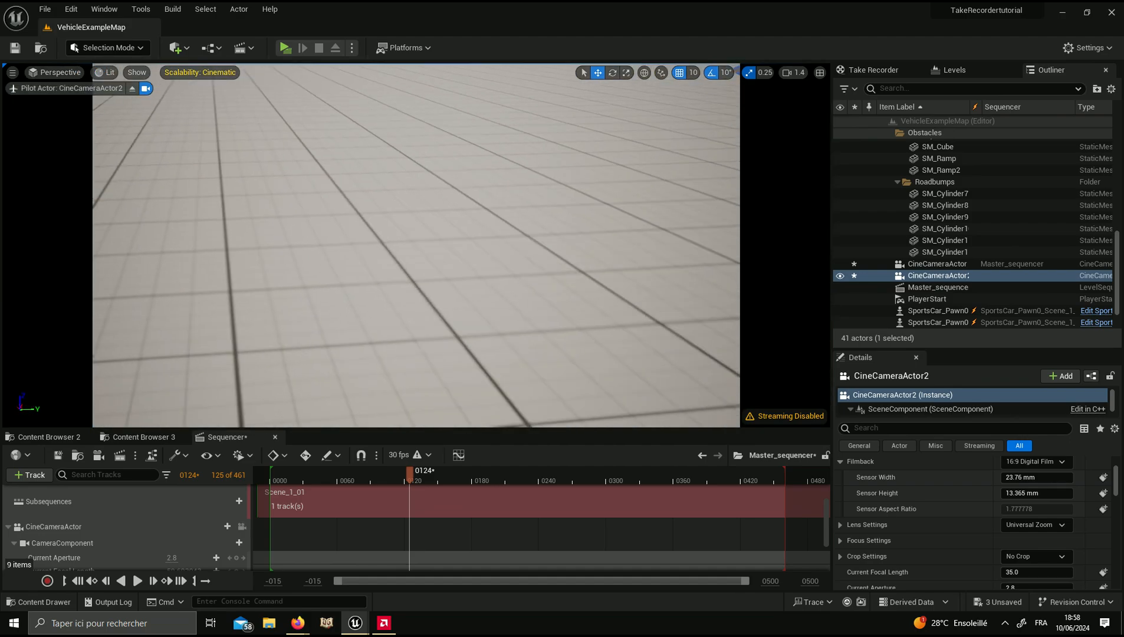
right_click_drag(416, 245, 313, 272)
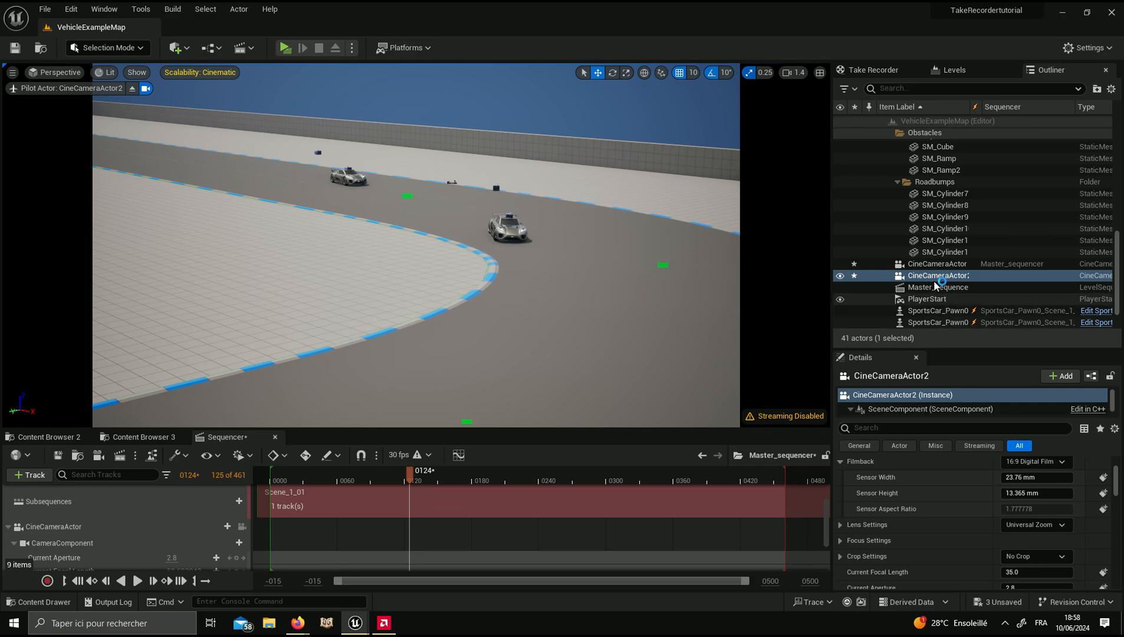
Add CineCameraActor2 to Master_sequencer, enlarge the Sequencer area and move its track directly below Camera Cuts.
left_click_drag(935, 275, 248, 466)
left_click_drag(148, 507, 164, 513)
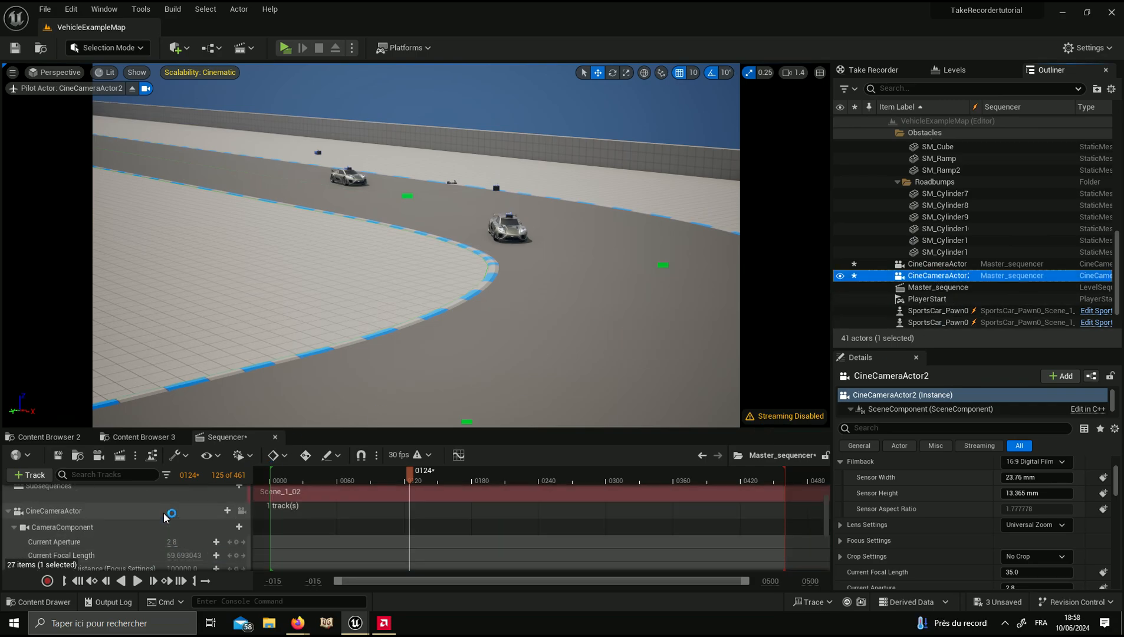
scroll(112, 533, "up", 7)
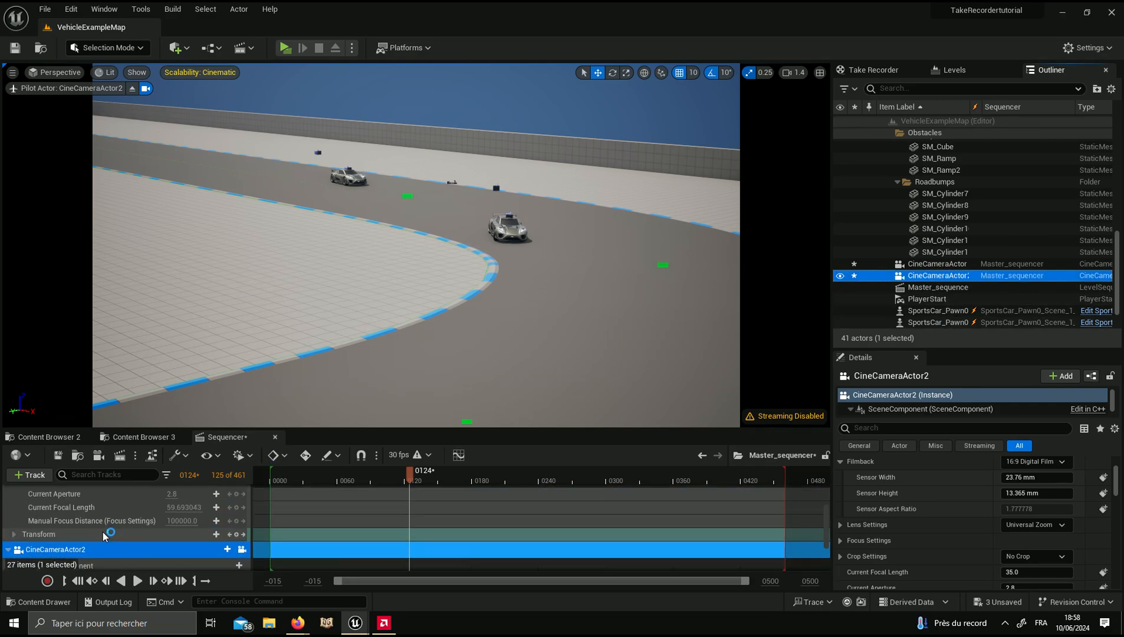
scroll(102, 538, "down", 4)
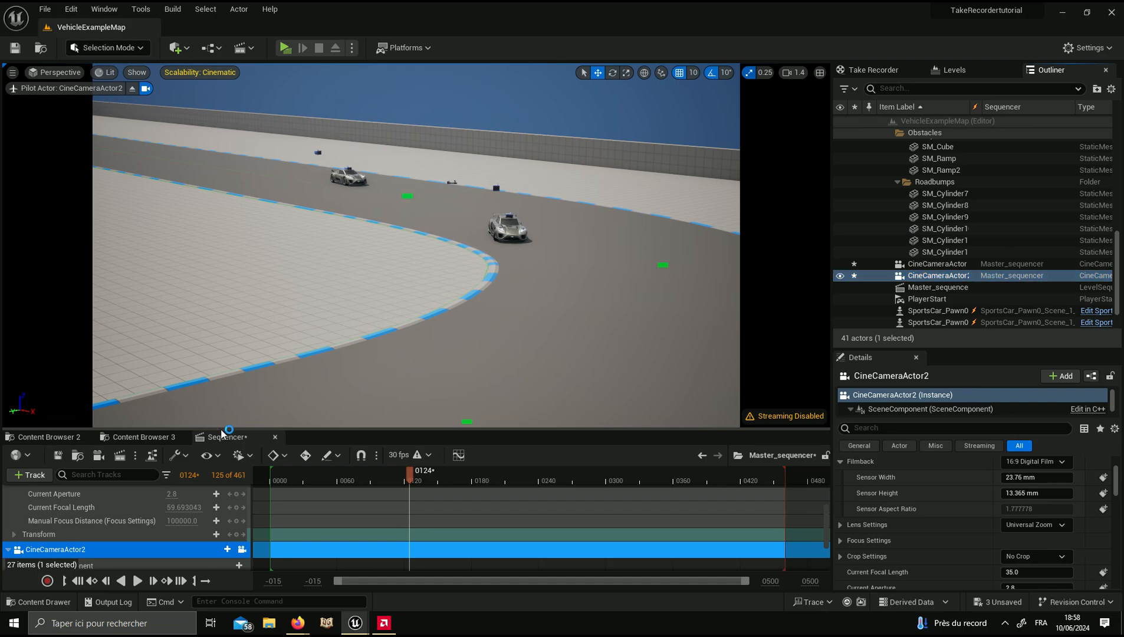
left_click_drag(222, 431, 238, 261)
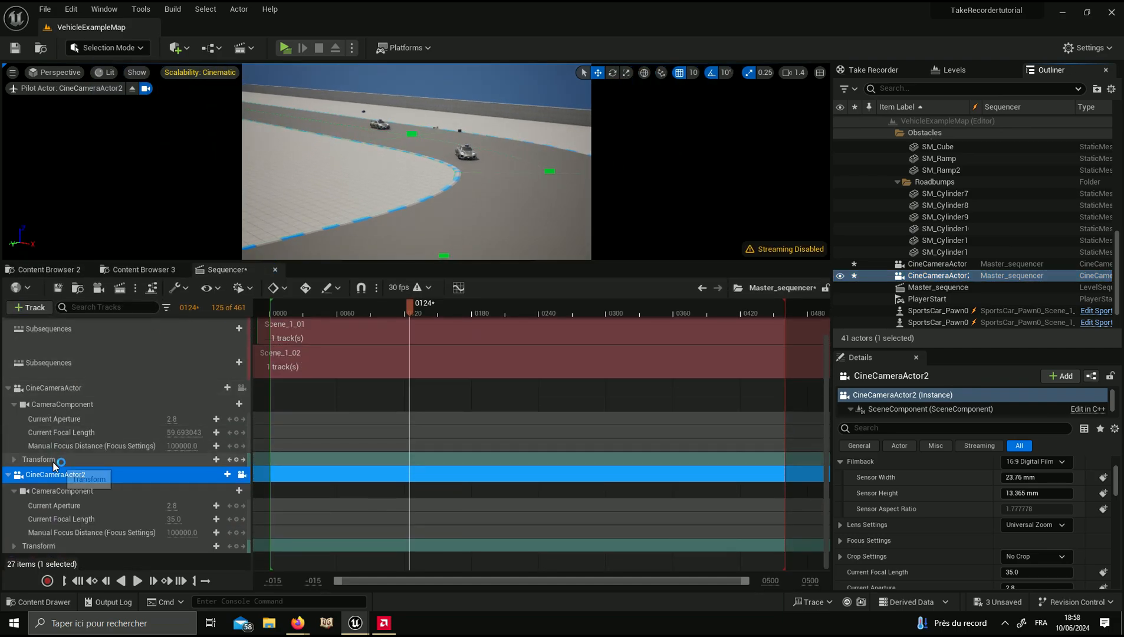
left_click_drag(64, 456, 100, 391)
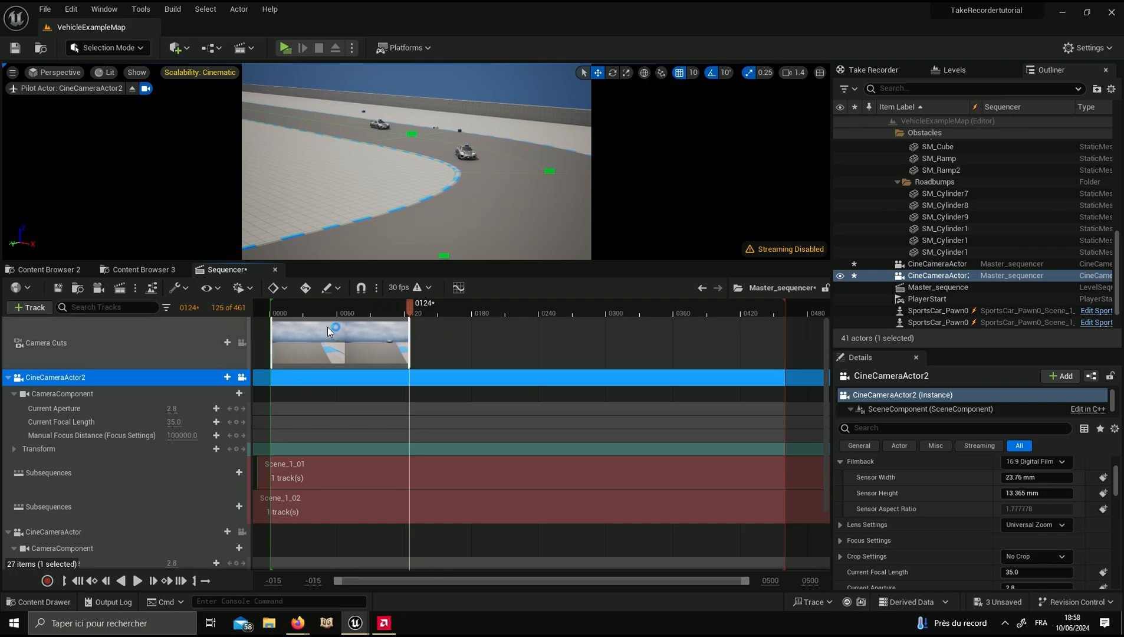
Add a CineCameraActor2 camera cut starting at frame 124 and key that camera's transform at frame 114.
left_click(228, 343)
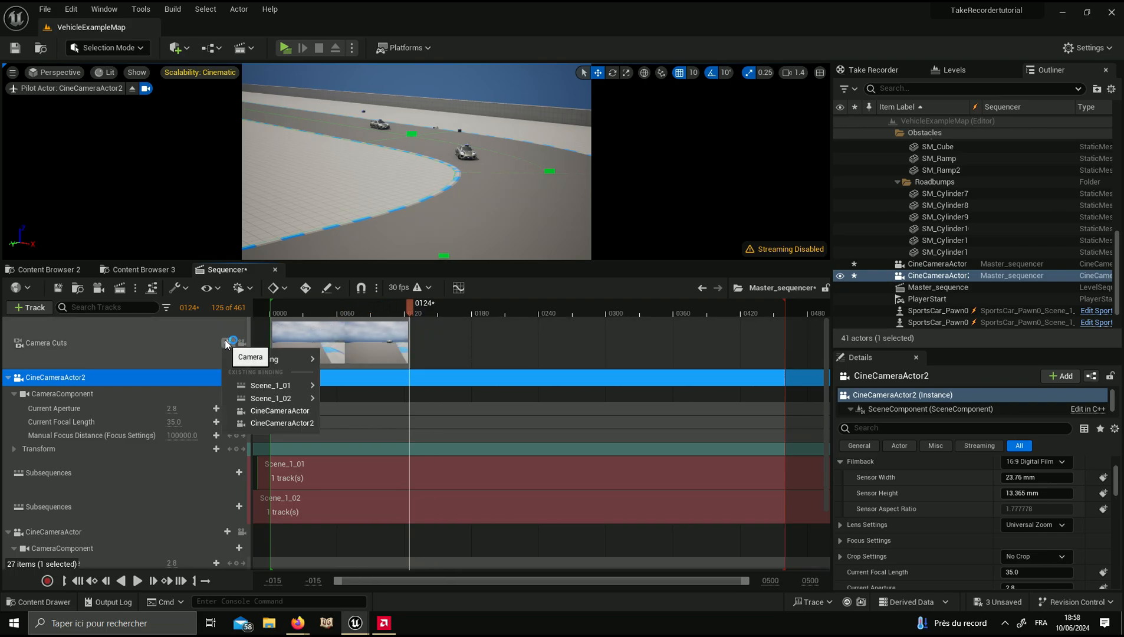
left_click(295, 424)
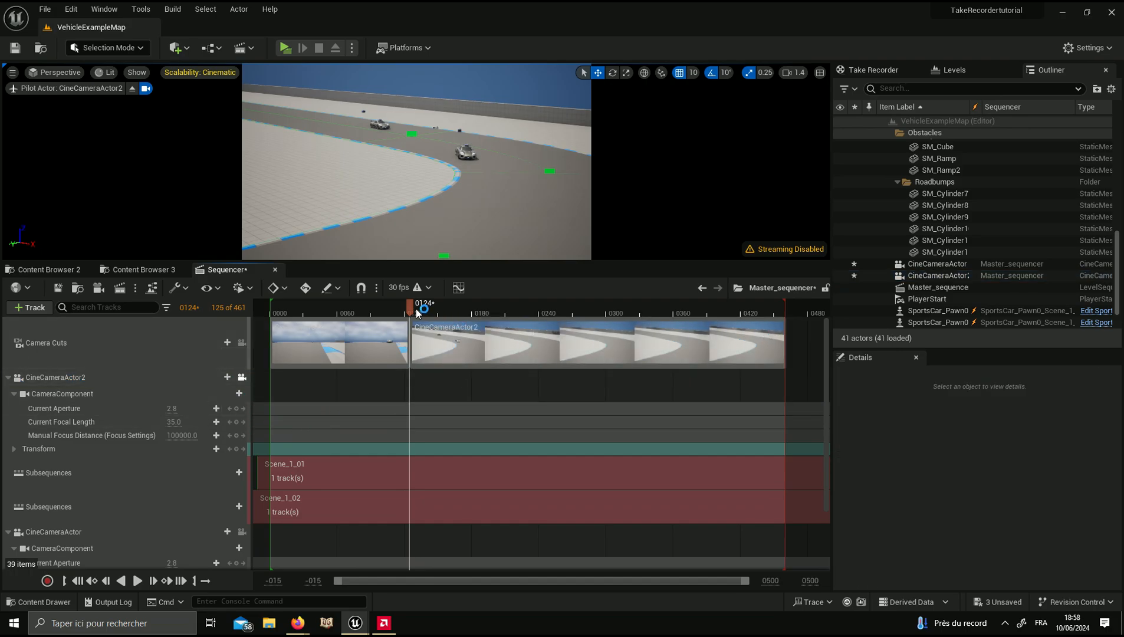
left_click(293, 333)
left_click_drag(368, 304, 301, 311)
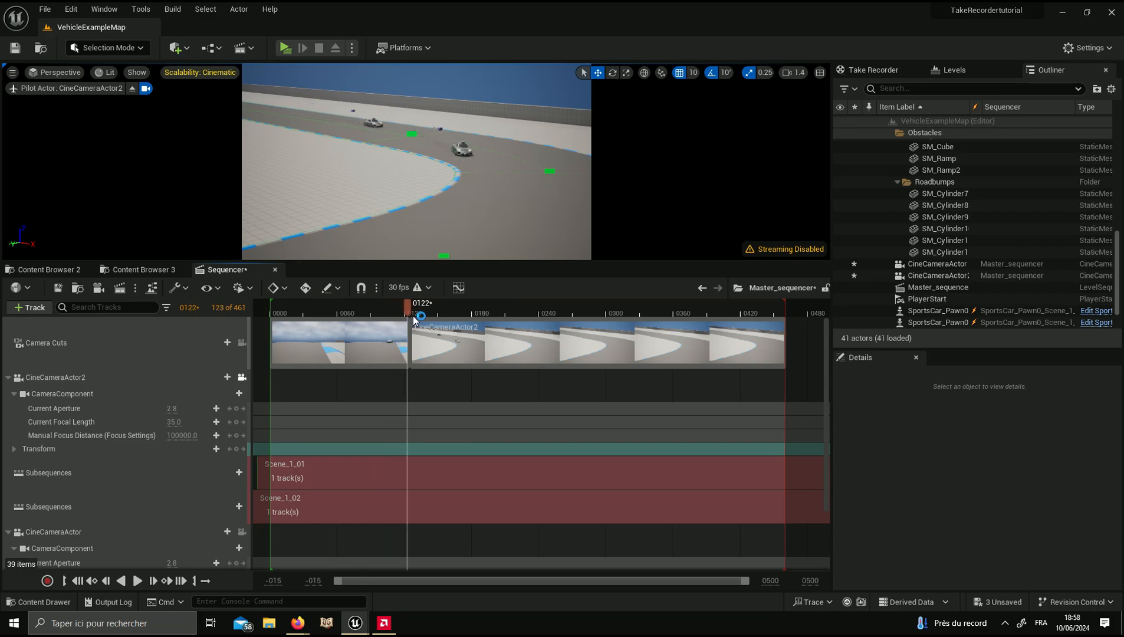
left_click_drag(414, 320, 399, 348)
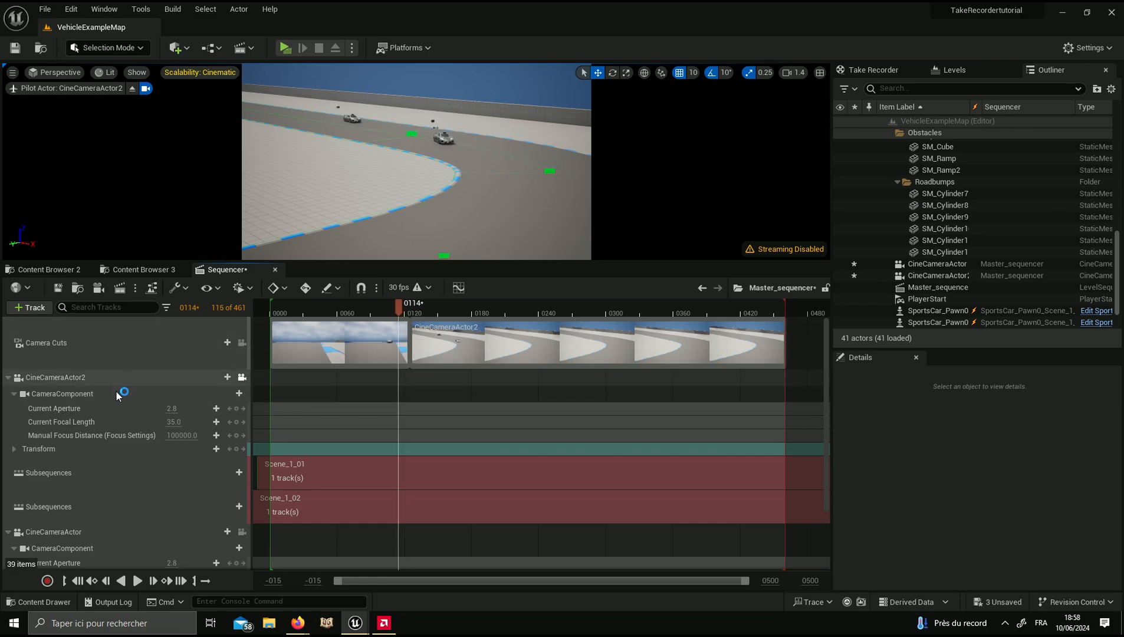
left_click(237, 450)
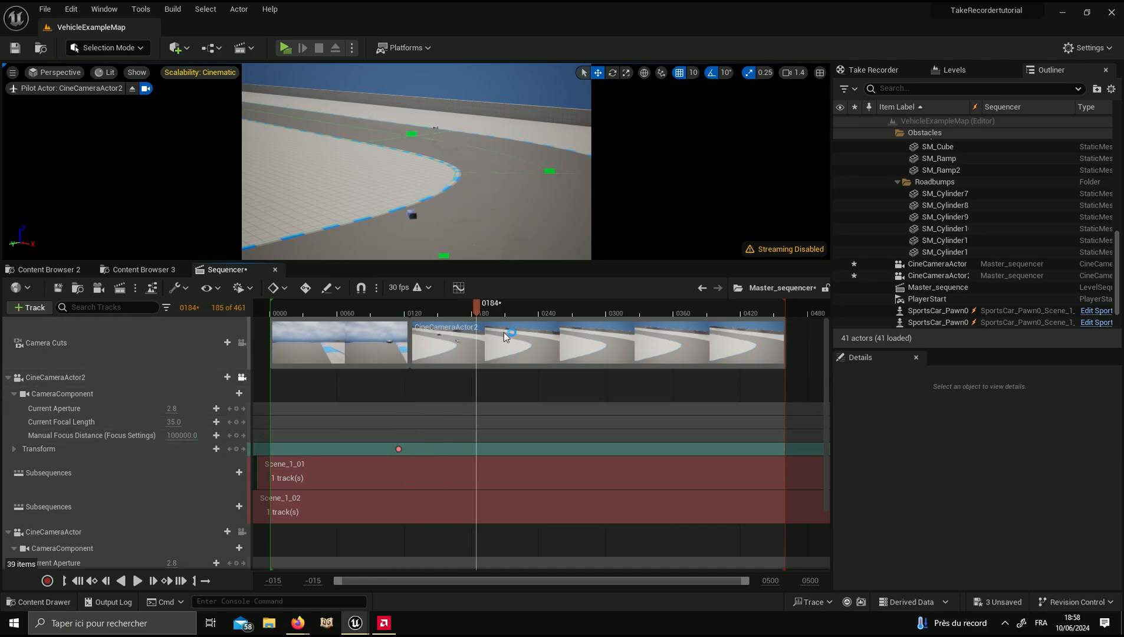
Re-aim the piloted CineCameraActor2 further along the bend at frame 170 and key its transform there.
left_click_drag(504, 332, 519, 334)
right_click_drag(460, 194, 427, 245)
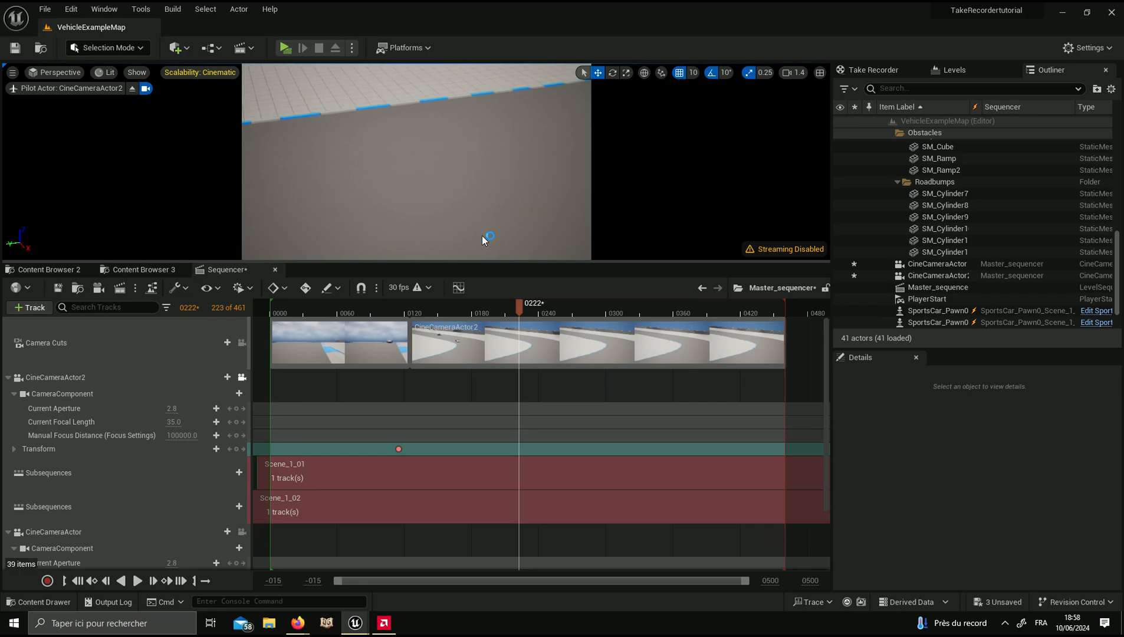
left_click_drag(518, 308, 479, 313)
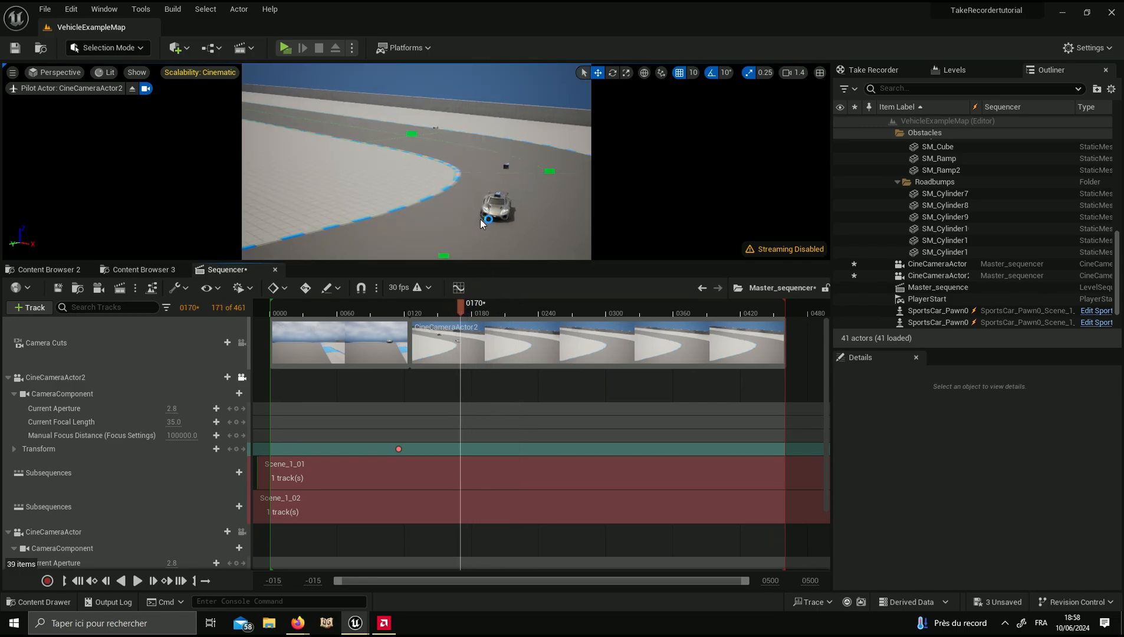
right_click_drag(480, 224, 420, 243)
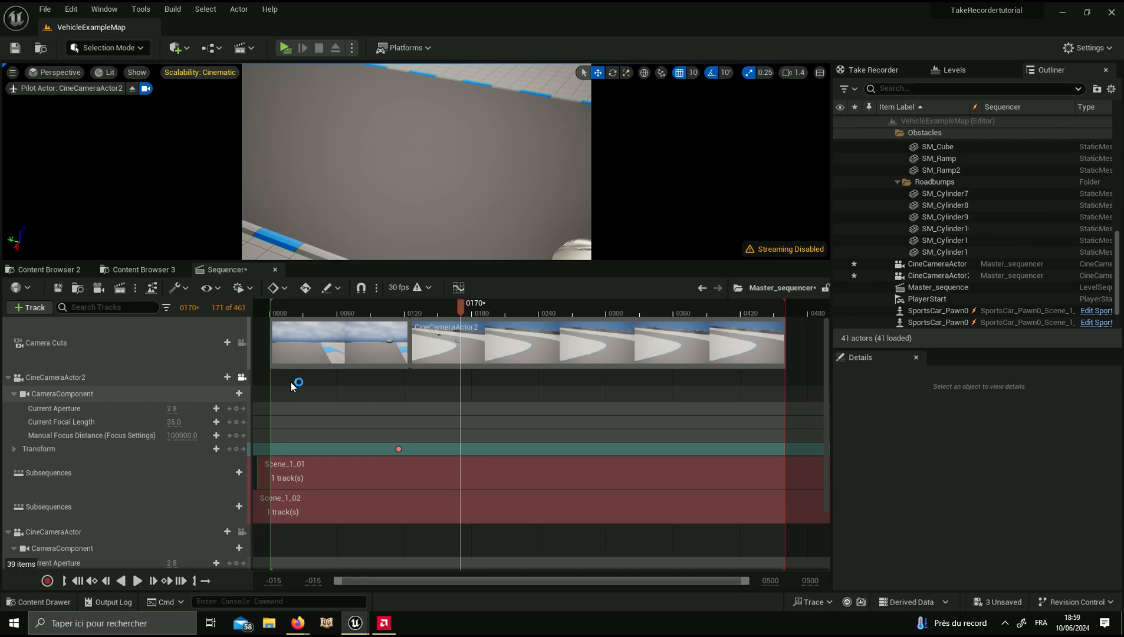
left_click(237, 449)
Slow the CineCameraActor2 pan by moving its second transform key to just past frame 240, checking the motion.
left_click_drag(461, 305, 417, 321)
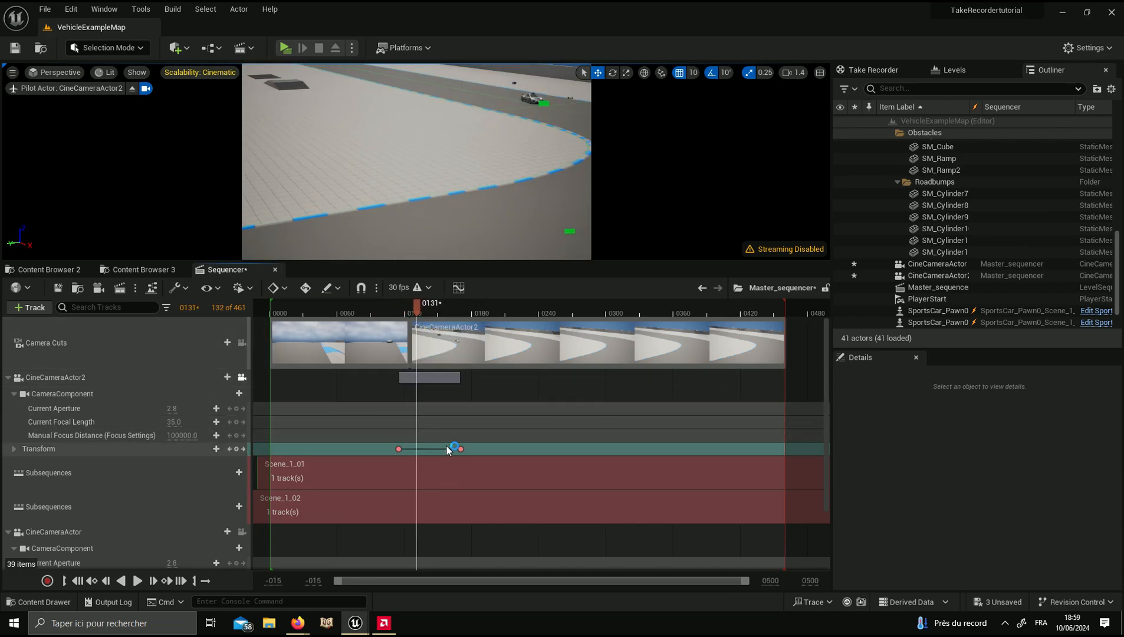
left_click_drag(460, 449, 492, 449)
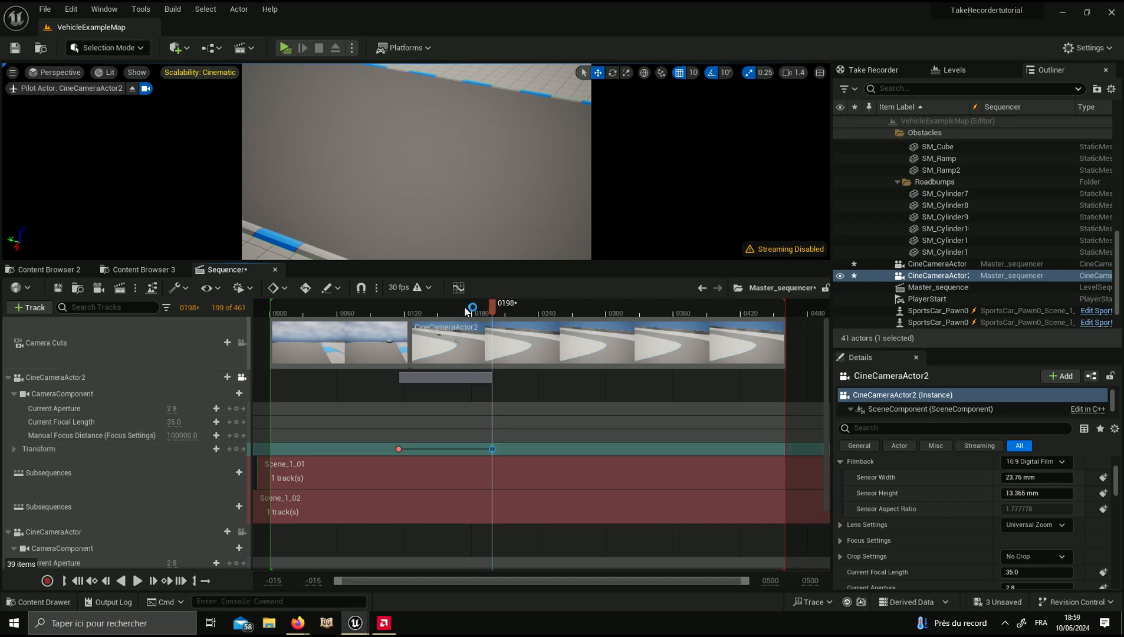
mouse_move(417, 316)
left_mouse_down()
mouse_move(397, 316)
mouse_move(425, 321)
left_mouse_up()
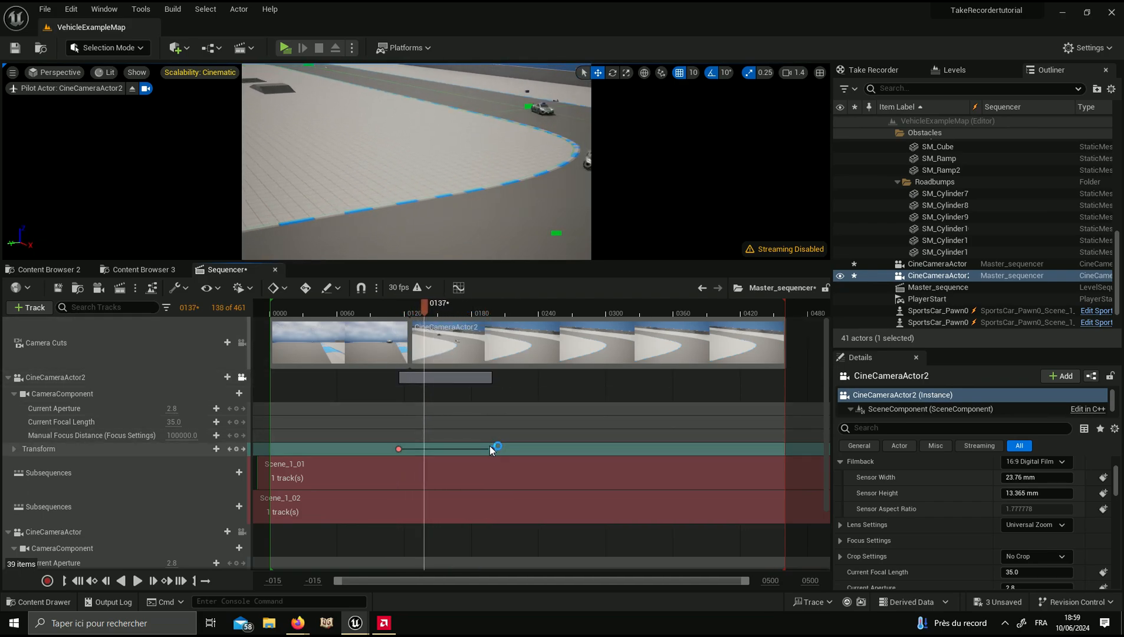
left_click_drag(491, 449, 548, 449)
mouse_move(434, 313)
left_mouse_down()
mouse_move(420, 319)
mouse_move(498, 323)
mouse_move(445, 322)
left_mouse_up()
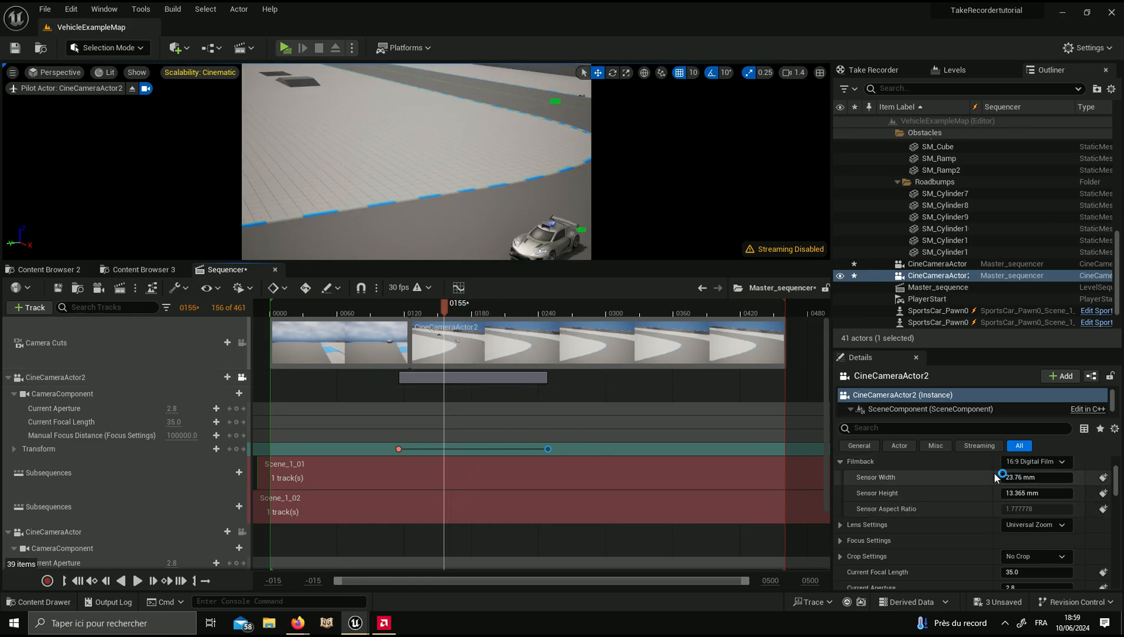
Set CineCameraActor2's Filmback to a sensor width of 52 mm and a sensor height of 20 mm.
left_click(938, 264)
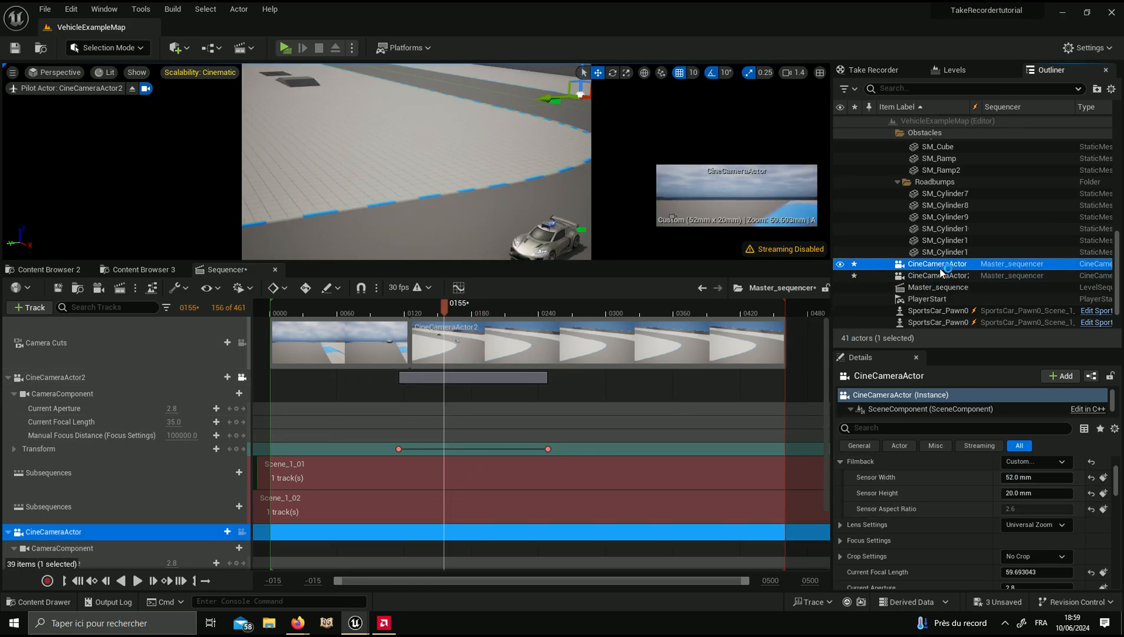
left_click(939, 275)
type("52")
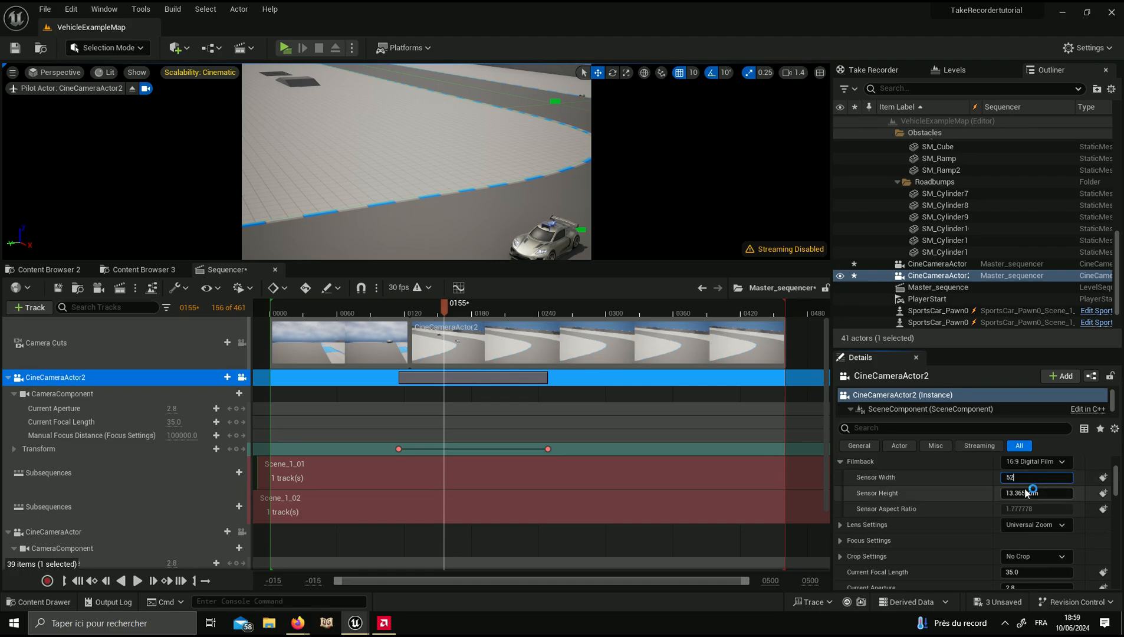
left_click(1025, 493)
type("20")
key("Return")
Widen CineCameraActor2's view by lowering its current focal length to about 22.78 and preview the shot up to frame 230.
scroll(1023, 506, "down", 3)
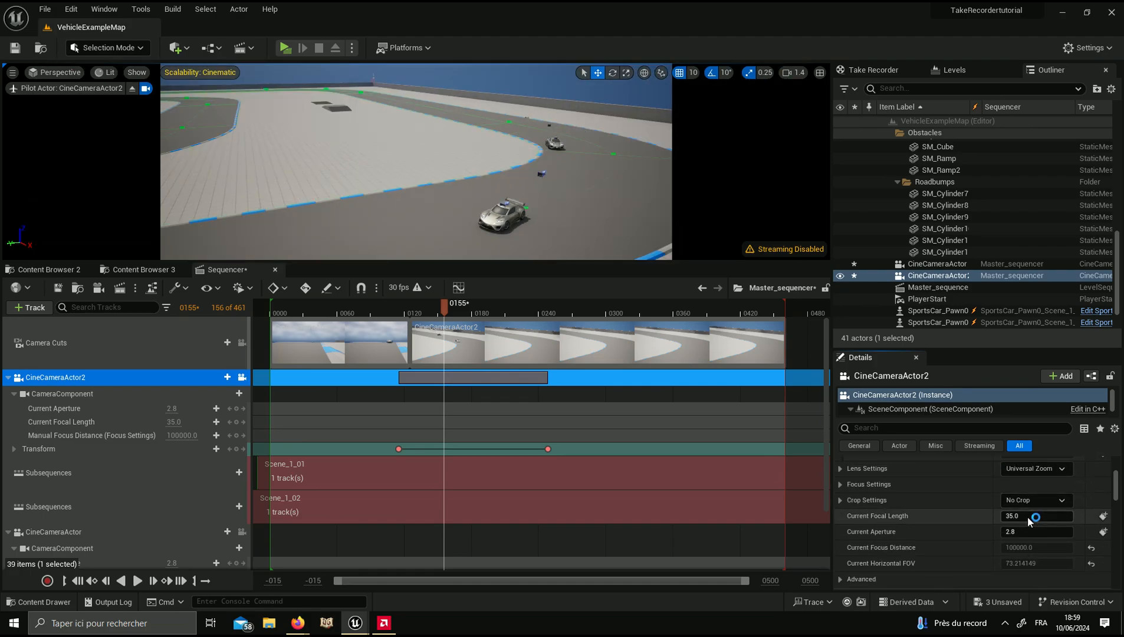
left_click_drag(1007, 519, 691, 434)
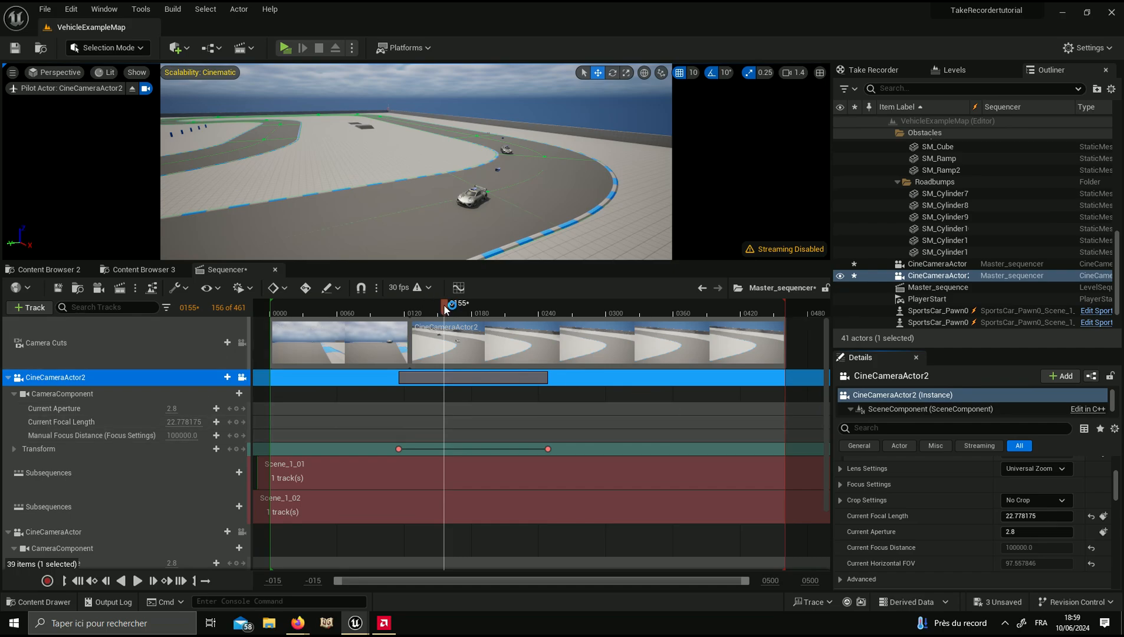
left_click_drag(444, 305, 529, 348)
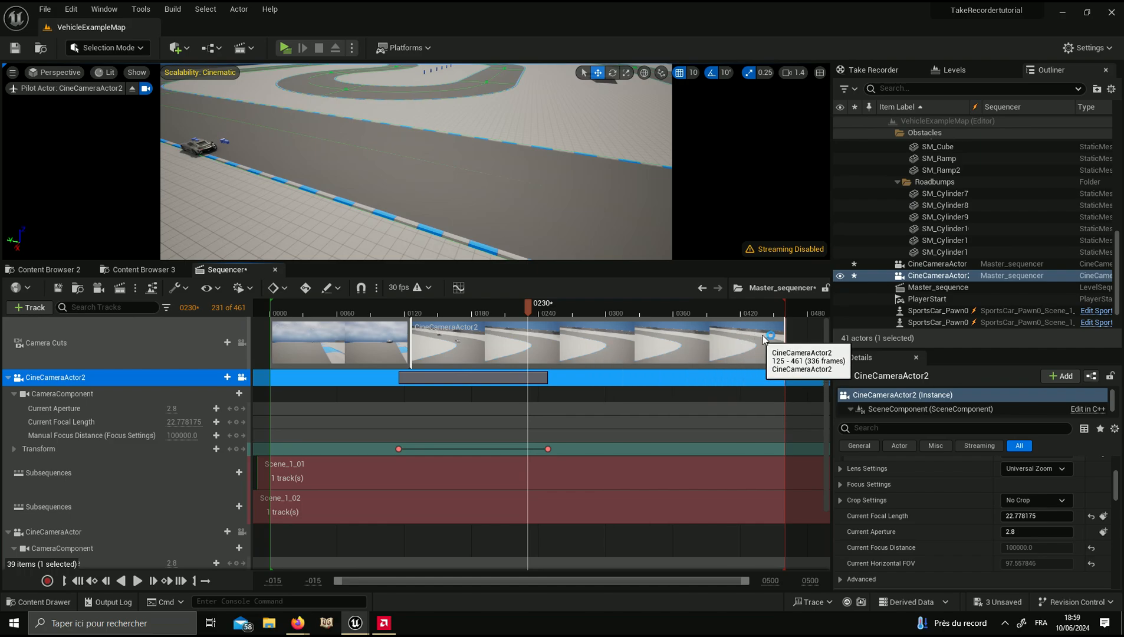
mouse_move(423, 334)
left_mouse_down()
mouse_move(385, 334)
mouse_move(405, 334)
left_mouse_up()
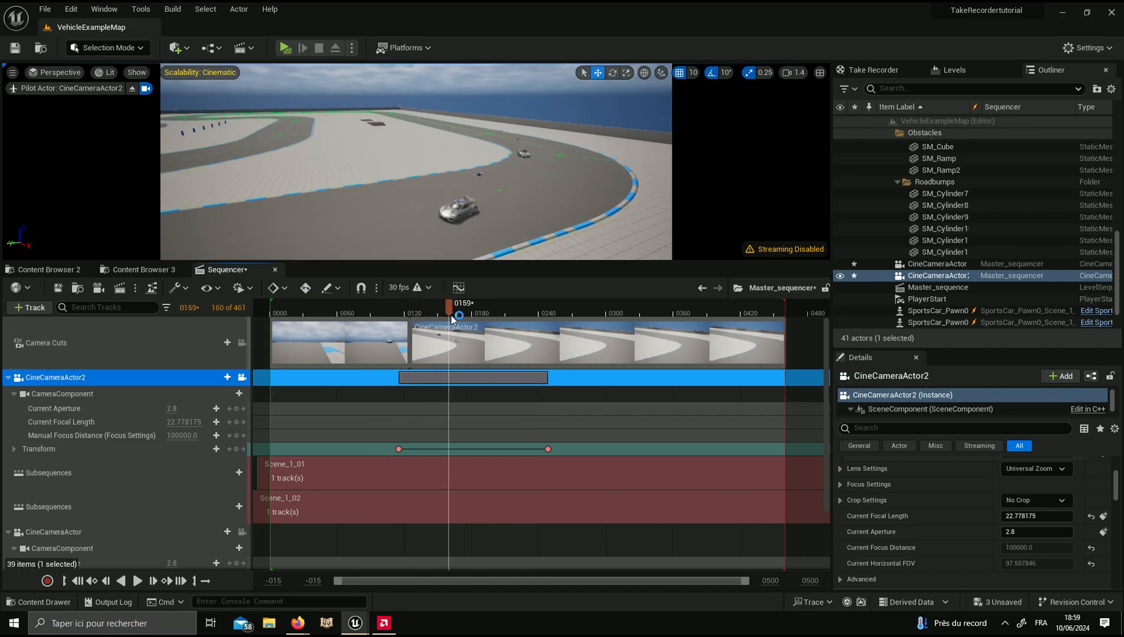
Save Master_sequencer, capture it as an AVI video at 1280 x 720, stop the capture and close the render settings.
left_click(59, 288)
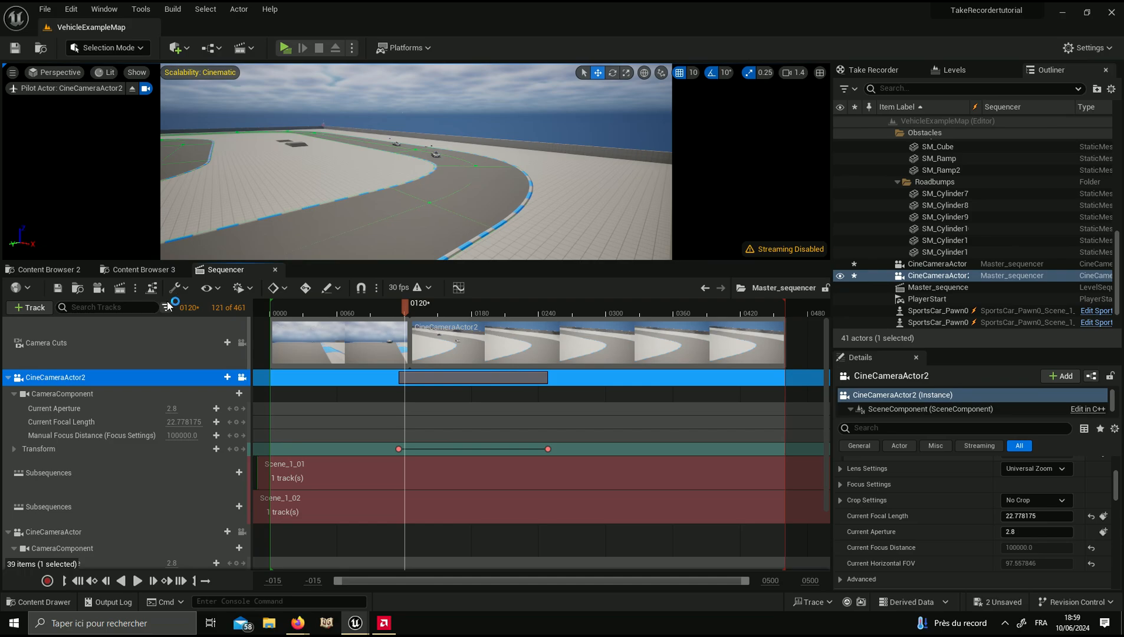
mouse_move(405, 308)
left_mouse_down()
mouse_move(366, 310)
mouse_move(384, 311)
left_mouse_up()
left_click(120, 288)
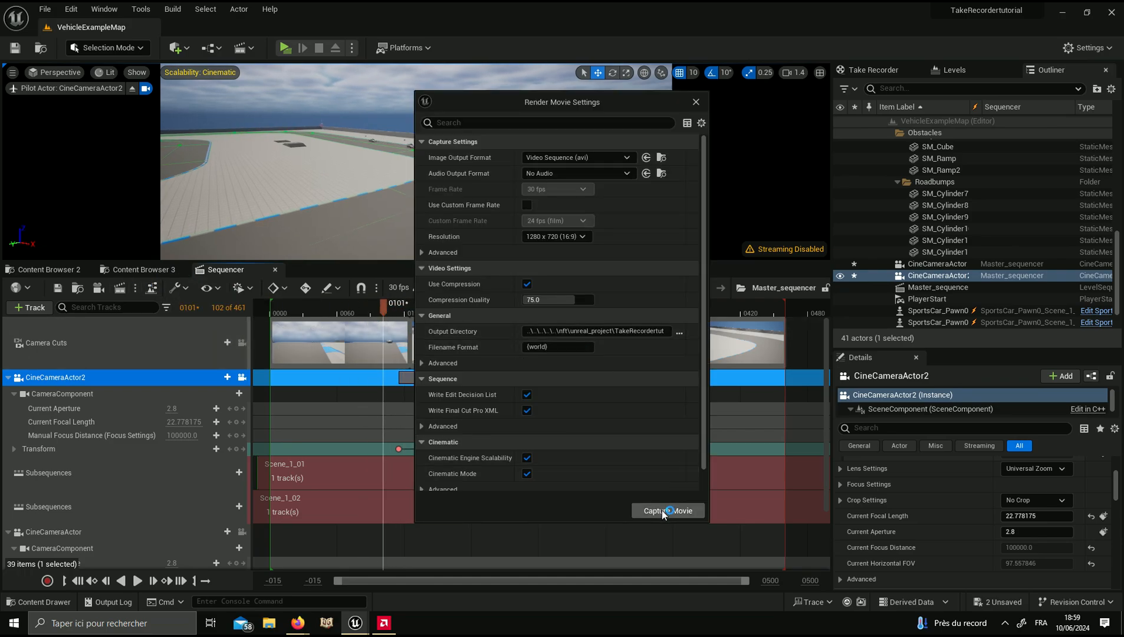
left_click(594, 446)
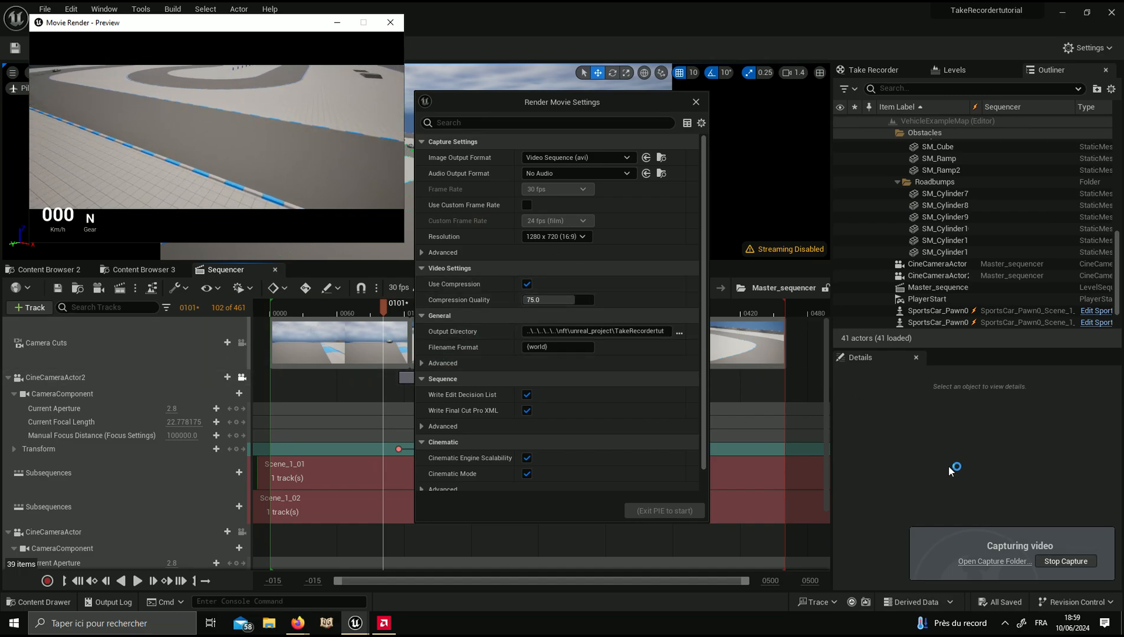
left_click(1068, 562)
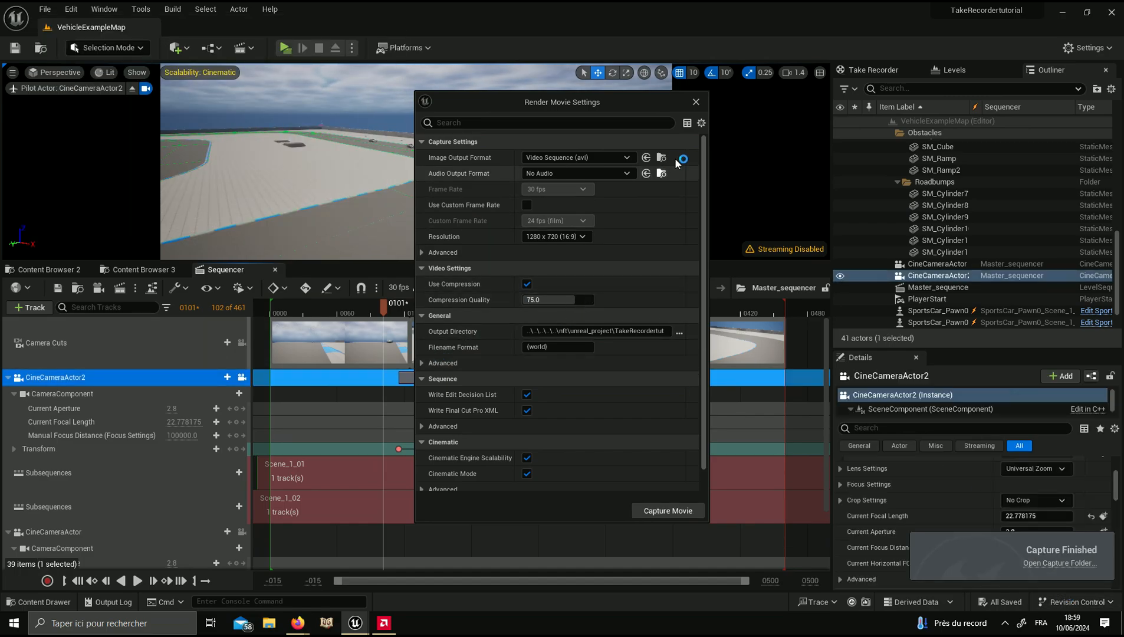
left_click(696, 101)
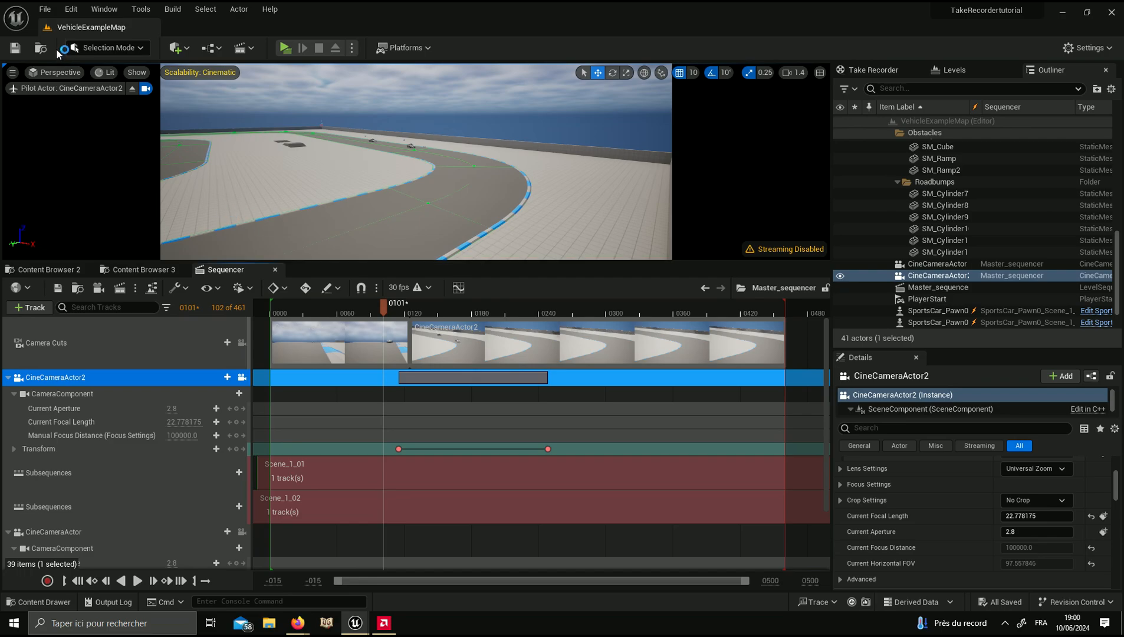
Save the project and review both camera cuts in Master_sequencer up to frame 223.
left_click(45, 9)
left_click(89, 136)
left_click_drag(390, 305, 381, 340)
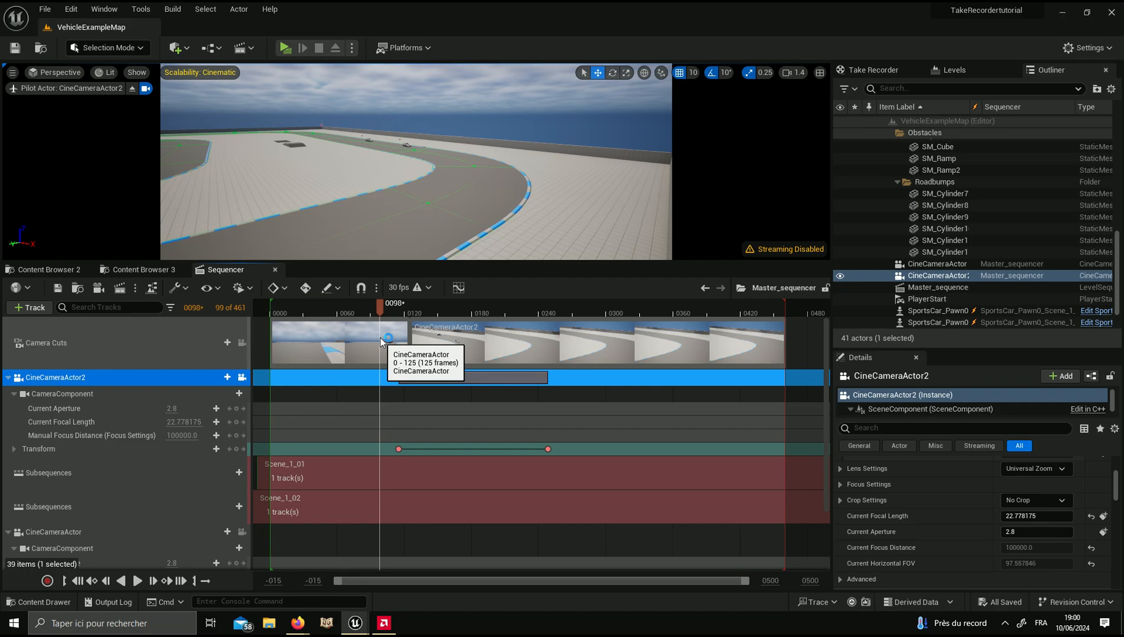
left_click_drag(342, 312, 311, 324)
left_click_drag(411, 338, 445, 339)
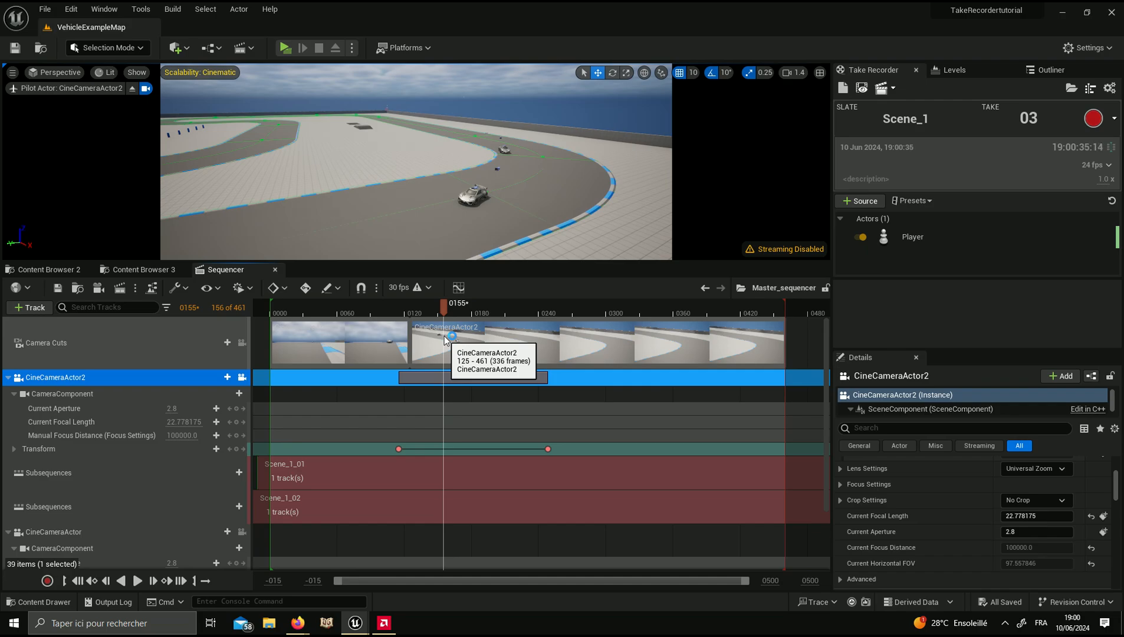
left_click_drag(440, 306, 459, 325)
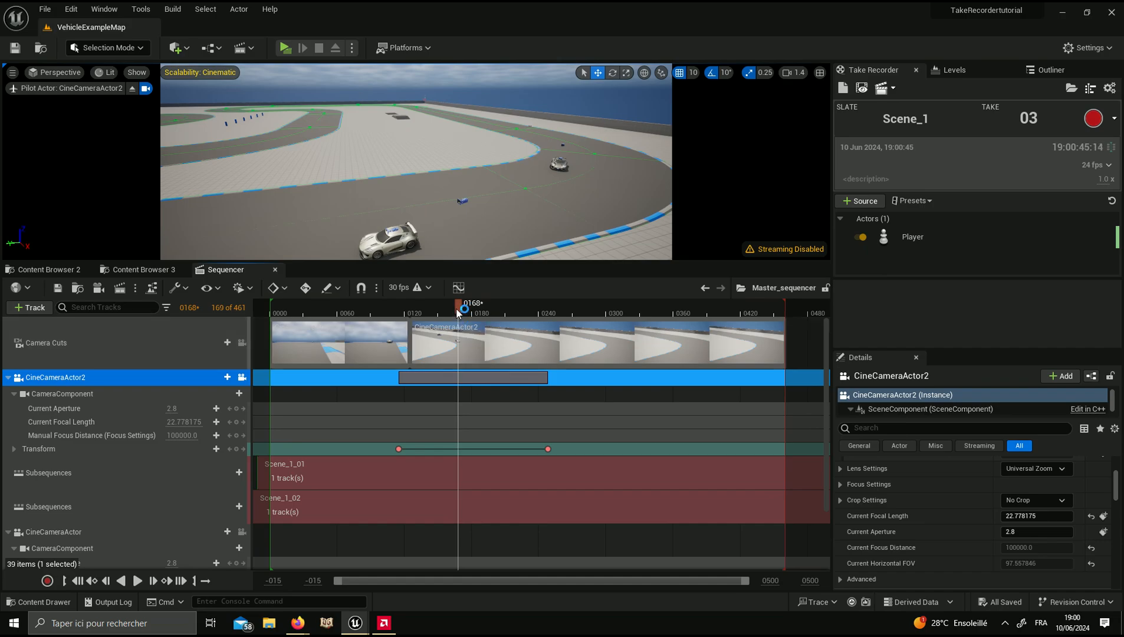
left_click_drag(456, 307, 520, 337)
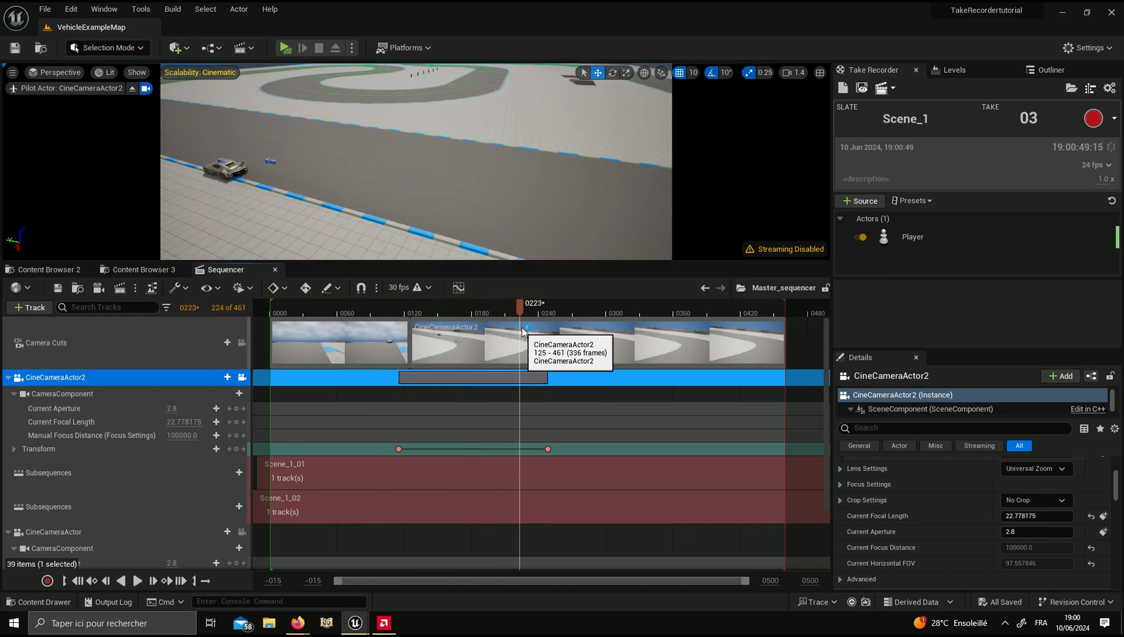
Shorten the CineCameraActor2 camera cut and add a cut at frame 229 to the Scene_1_02 SportsCar_Pawn0 view.
left_click_drag(774, 328, 528, 358)
left_click(227, 343)
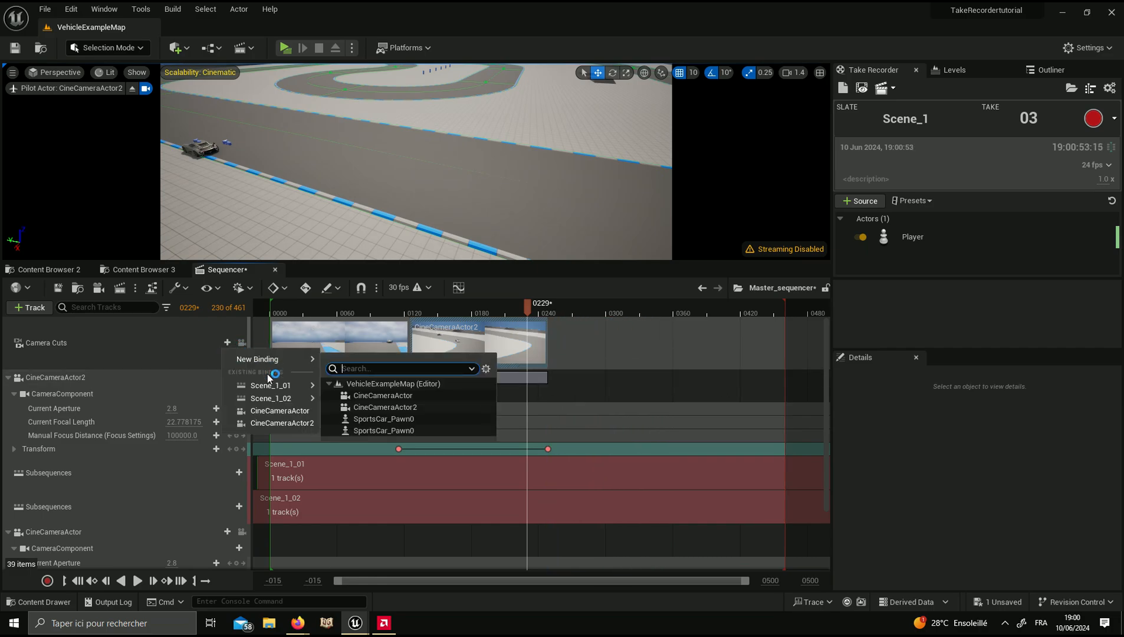
mouse_move(280, 387)
mouse_move(441, 406)
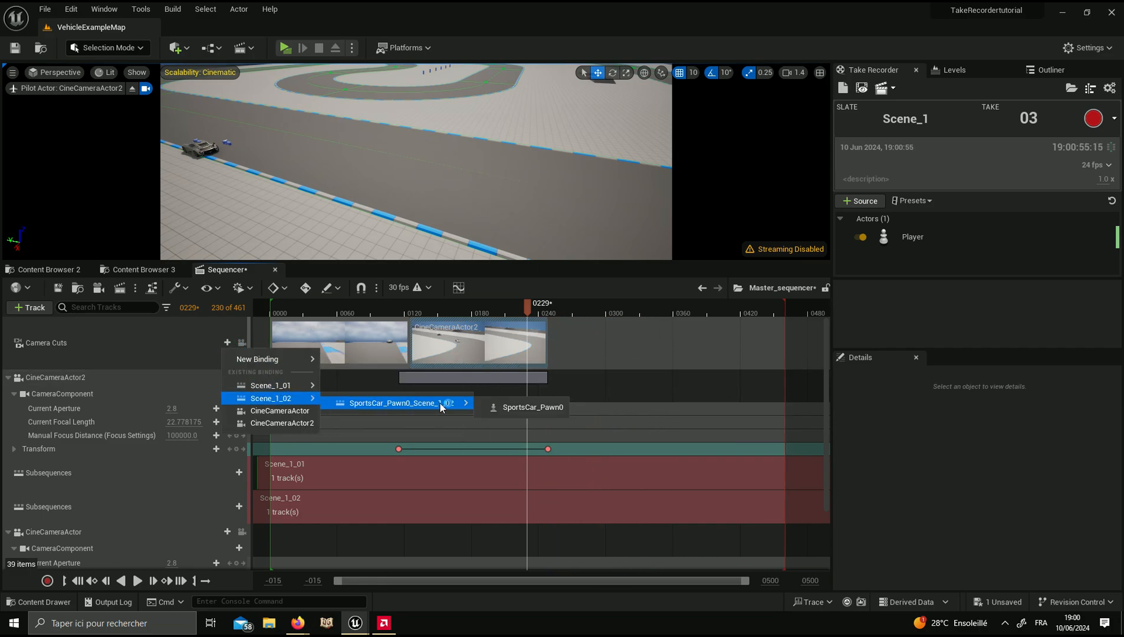
left_click(513, 407)
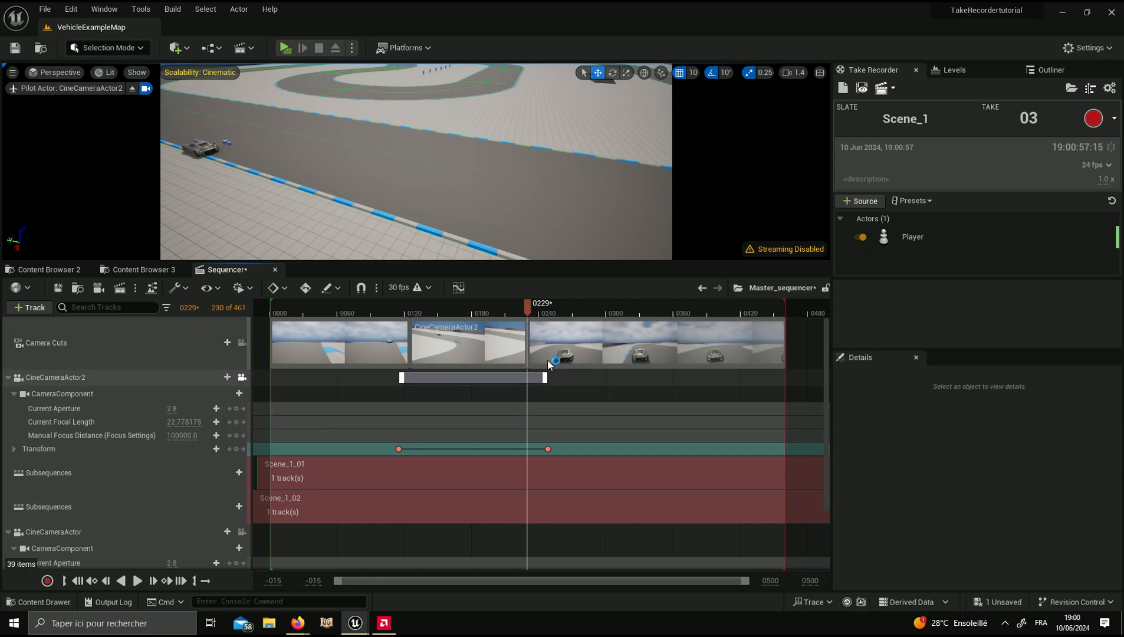
Lock the viewport to the camera cuts, enlarge it and play through the edited shots.
left_click_drag(532, 313, 523, 314)
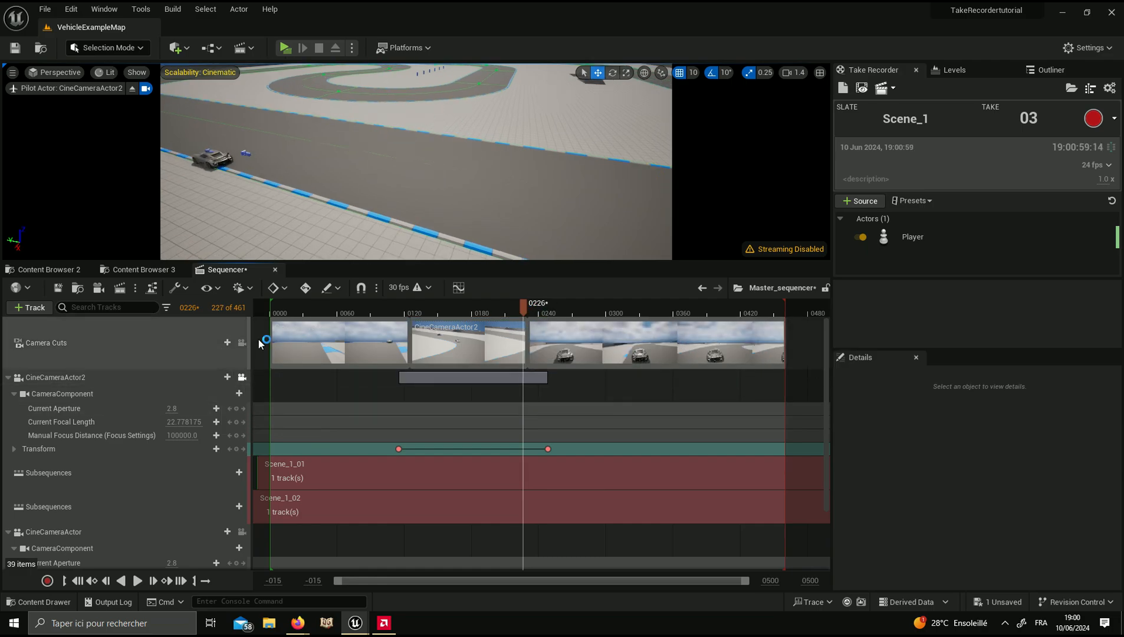
left_click(242, 343)
left_click_drag(295, 310, 614, 352)
left_click_drag(549, 262, 540, 347)
left_click_drag(551, 392, 452, 412)
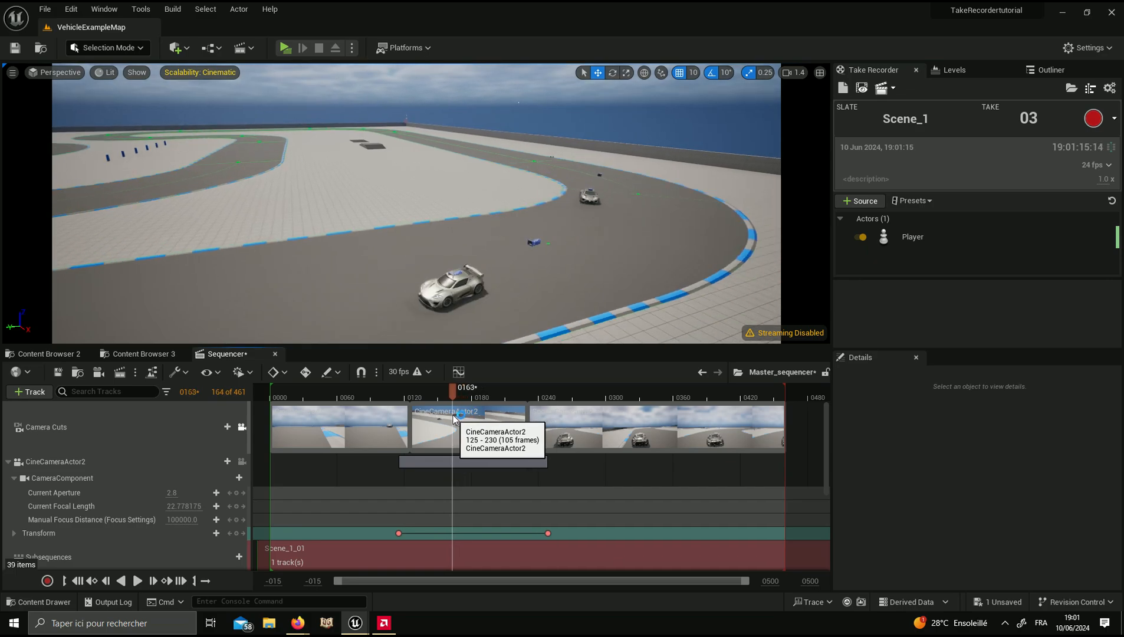
Select CineCameraActor2 and examine its current camera and Filmback settings.
left_click(396, 462)
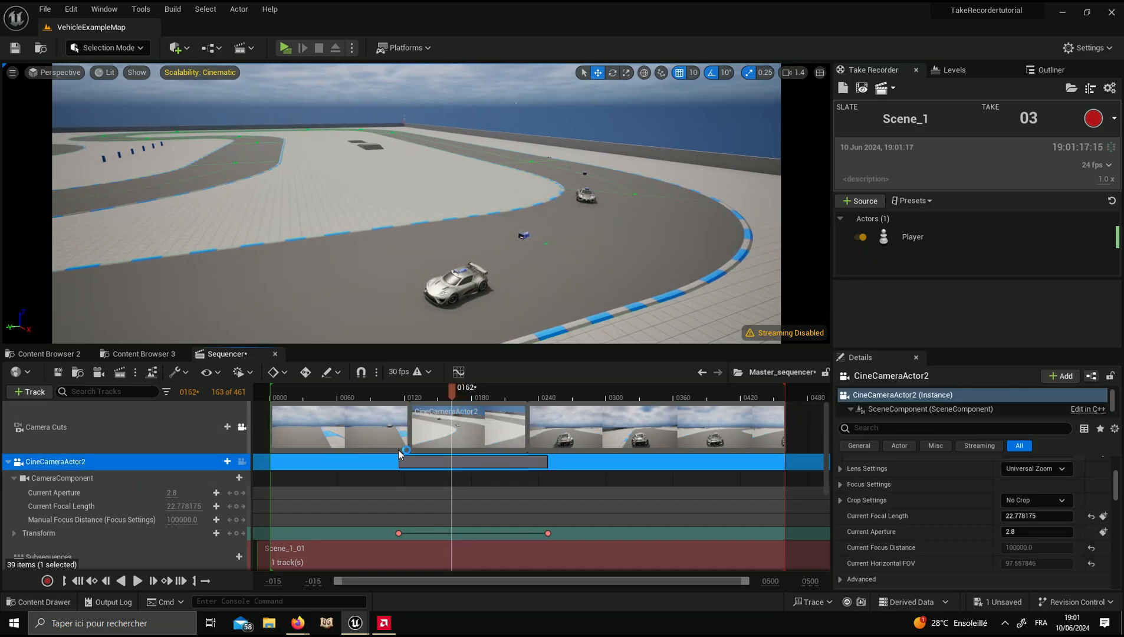
scroll(907, 521, "up", 8)
scroll(908, 523, "down", 1)
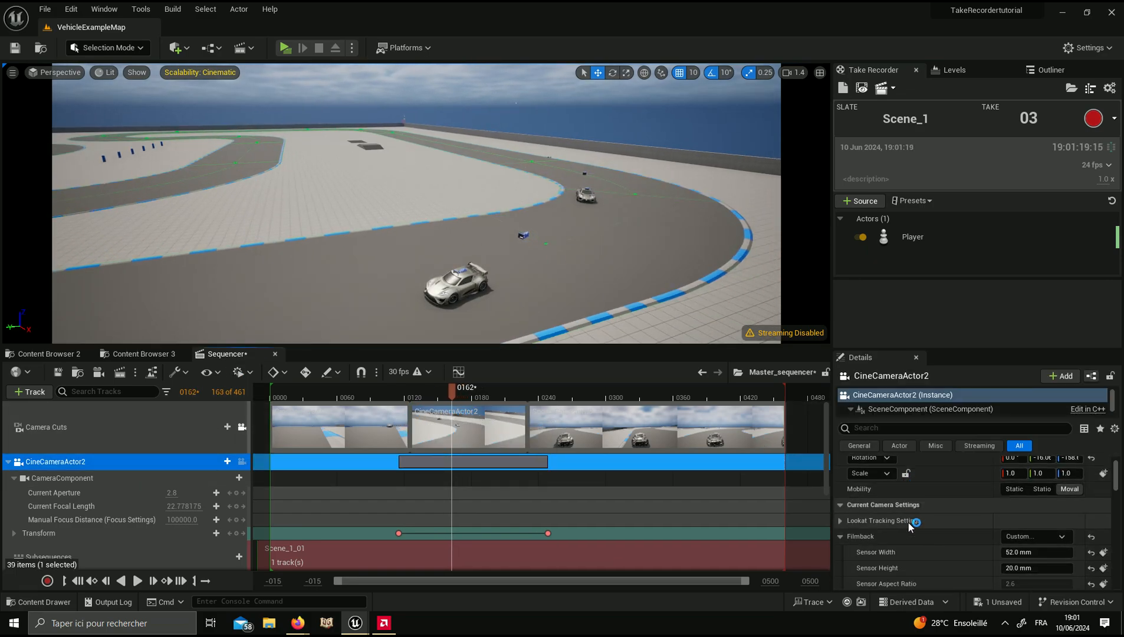
scroll(867, 542, "down", 1)
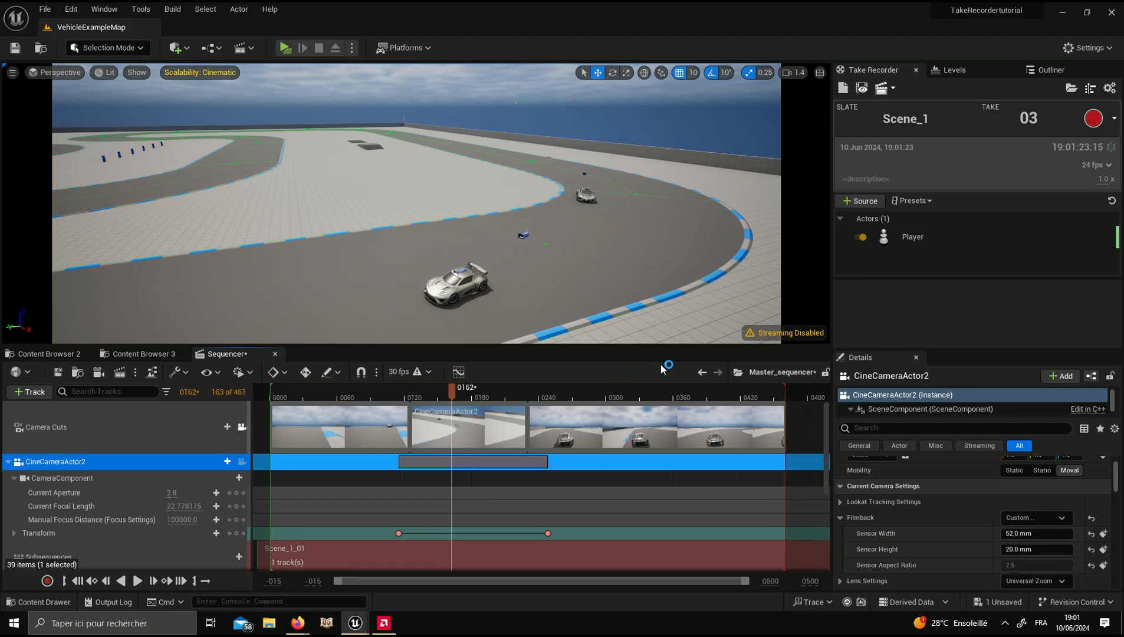
Select the nearest sports car and open the SportsCar_Pawn Blueprint from the VehicleTemplate Blueprints SportsCar folder.
left_click(450, 283)
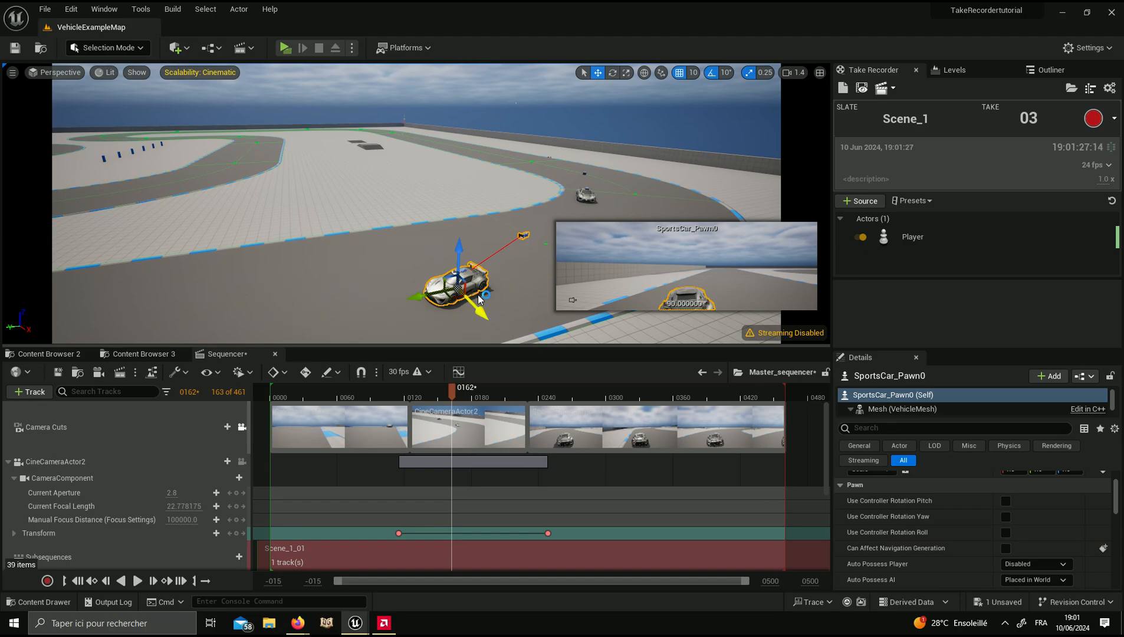
left_click(141, 354)
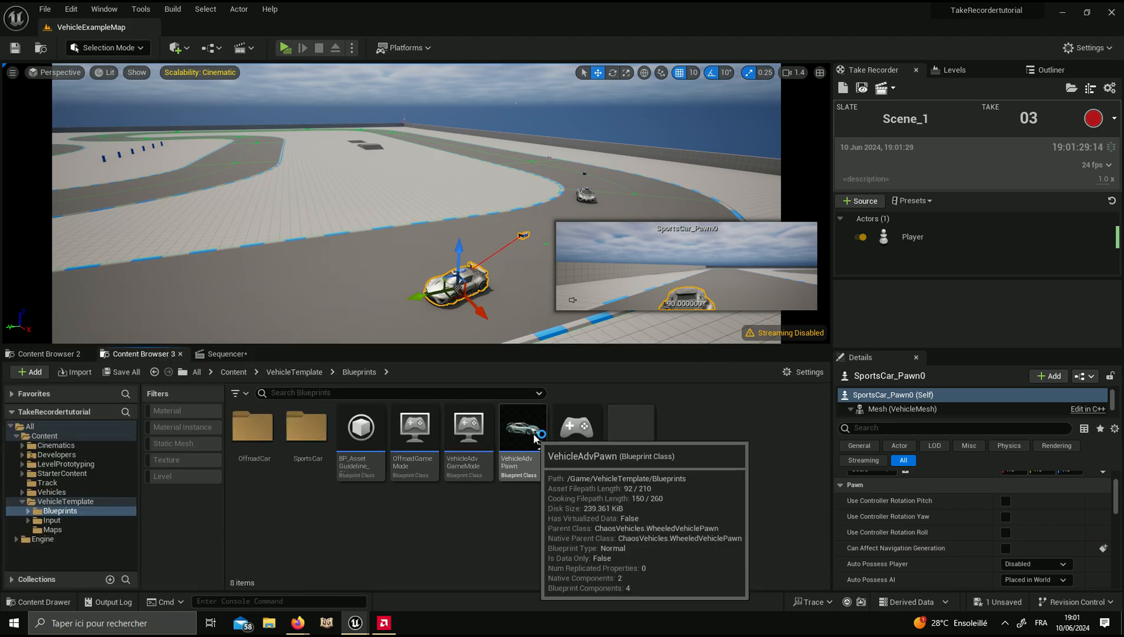
double_click(307, 427)
left_click(264, 442)
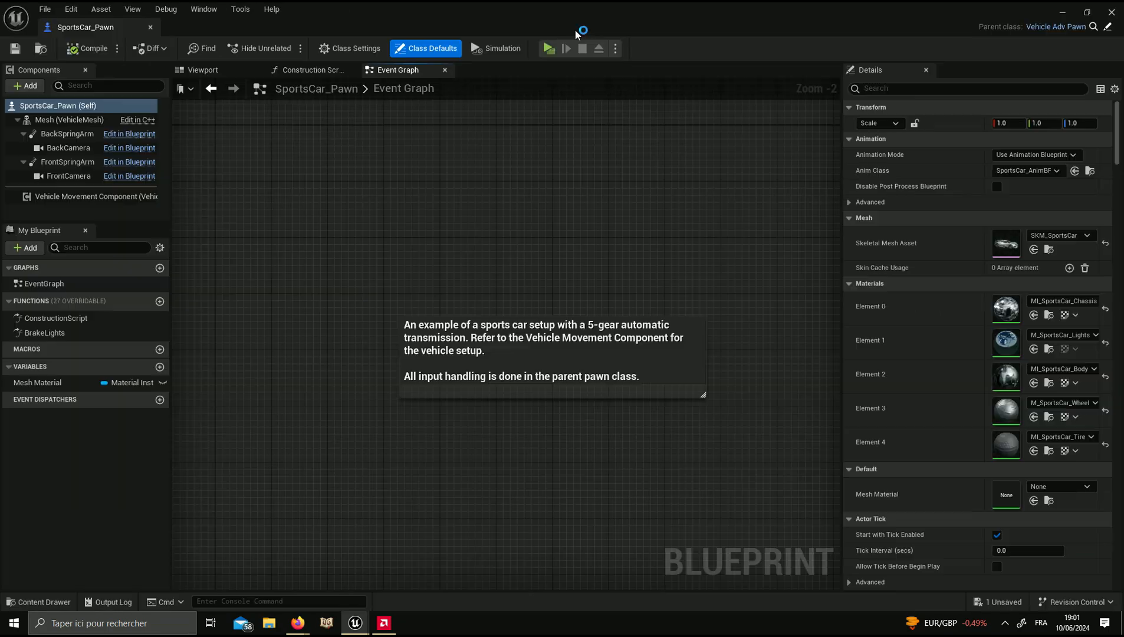
Examine the BackCamera and FrontCamera component settings, close the Blueprint and return to Master_sequencer at frame 135.
left_click(59, 147)
left_click(59, 177)
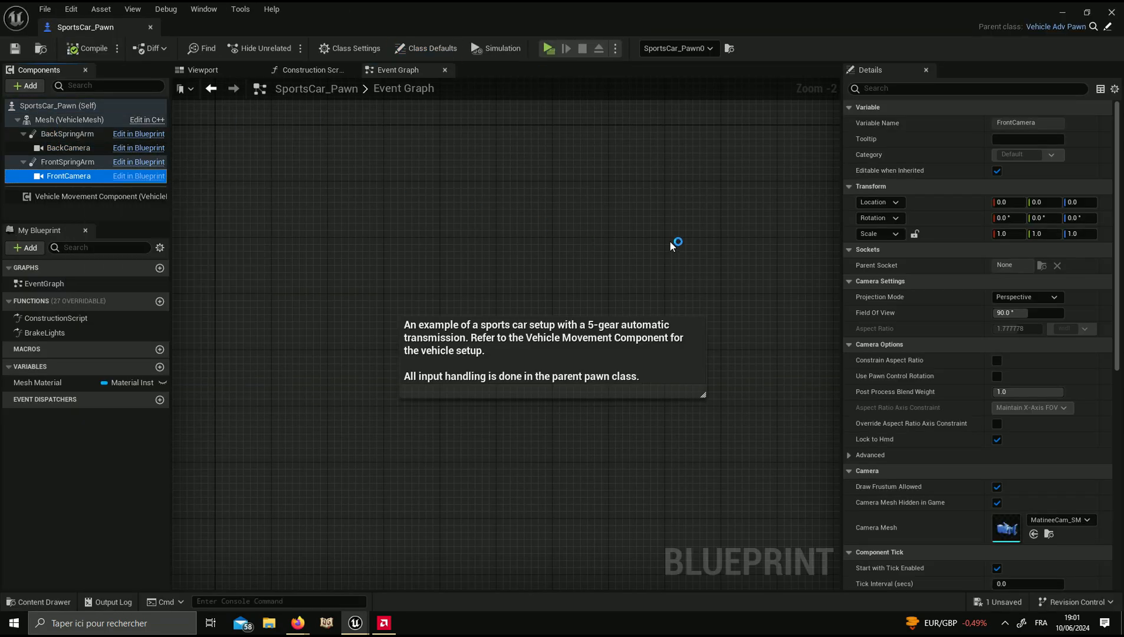
left_click(1001, 314)
left_click(151, 27)
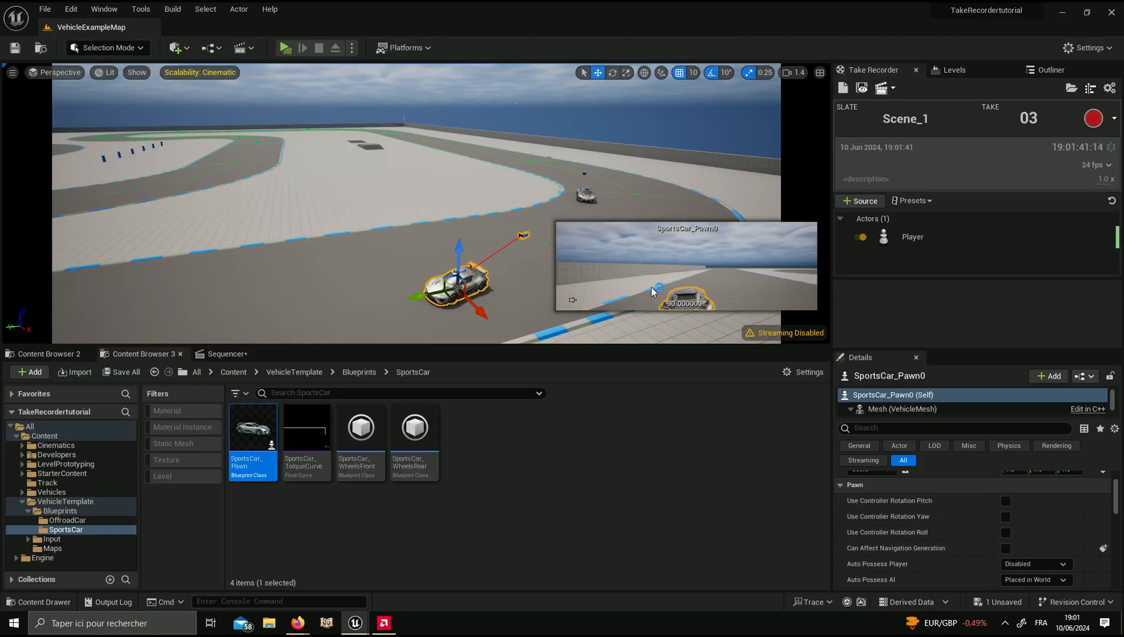
left_click(202, 354)
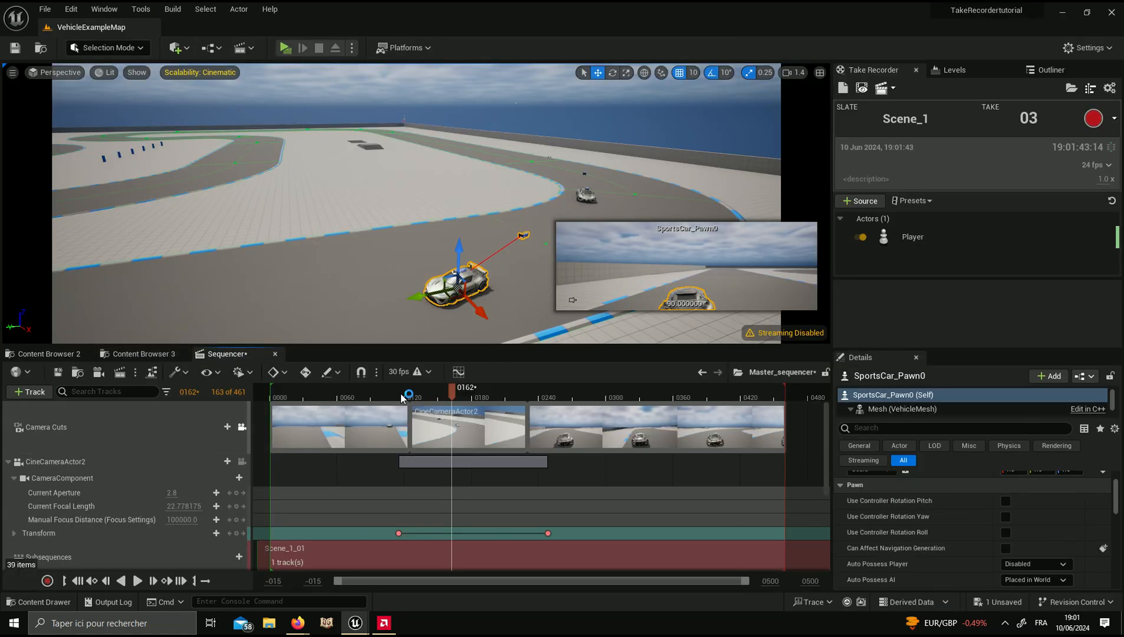
left_click_drag(403, 395, 421, 437)
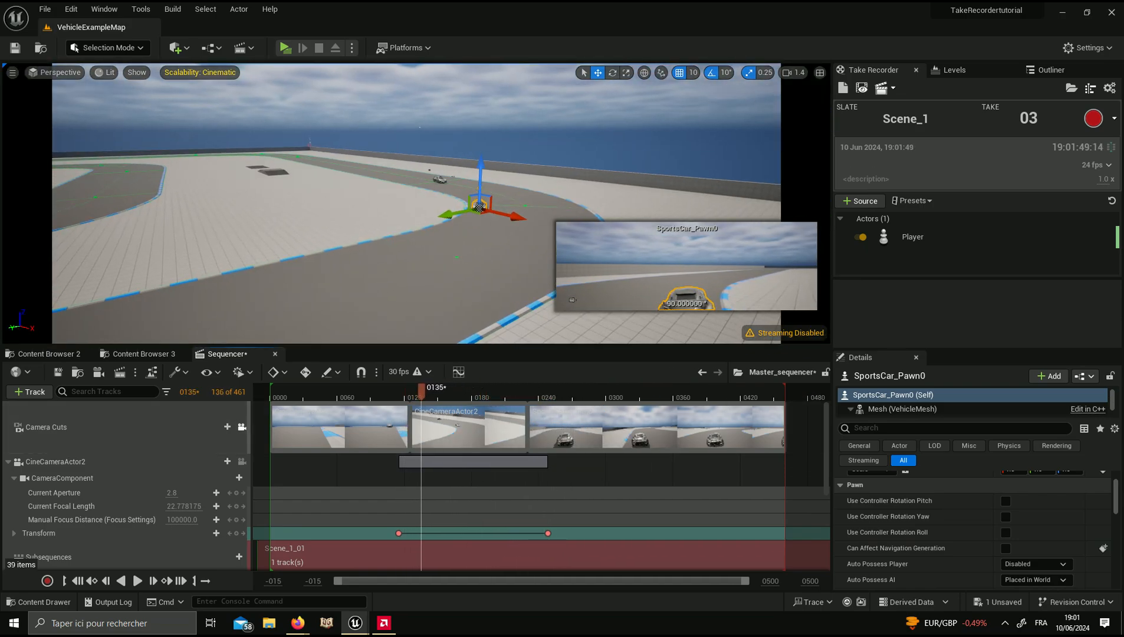